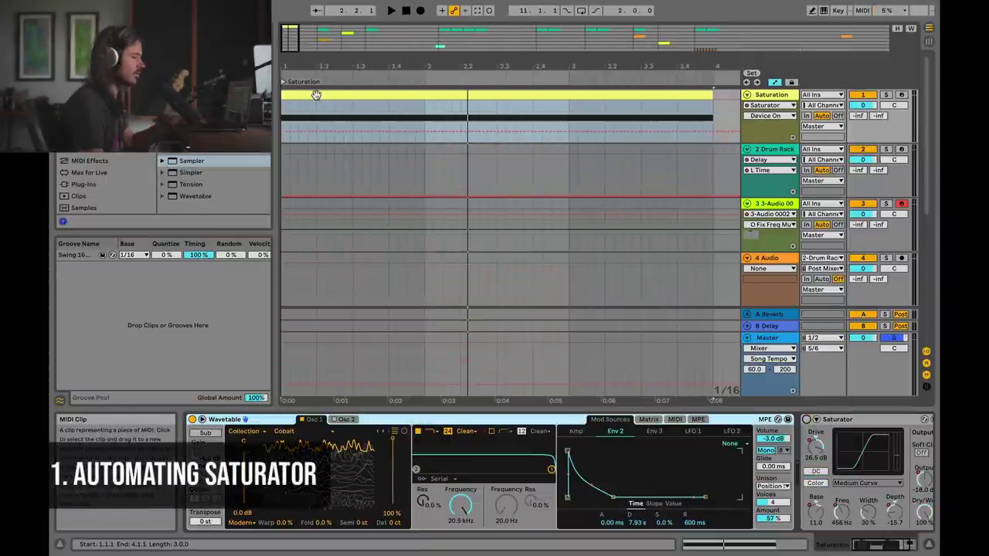
Play back the Saturation clip with the Saturator bypassed and with it enabled to compare the sound.
key("space")
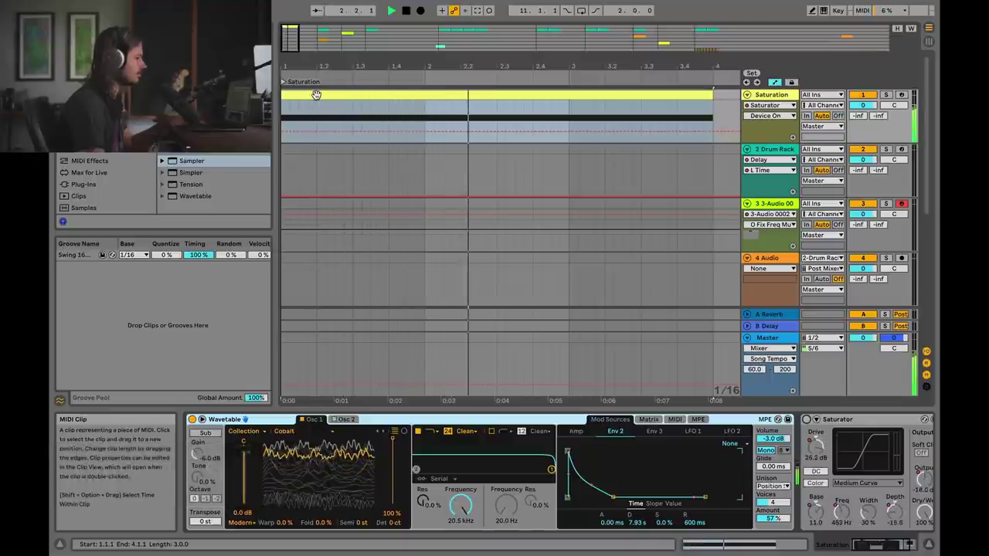
key("space")
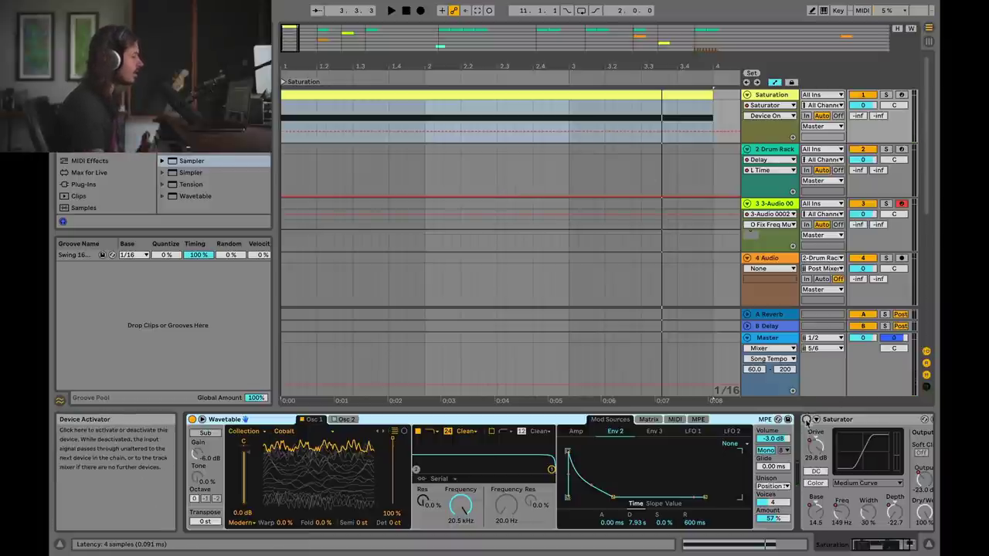
left_click_drag(881, 545, 893, 544)
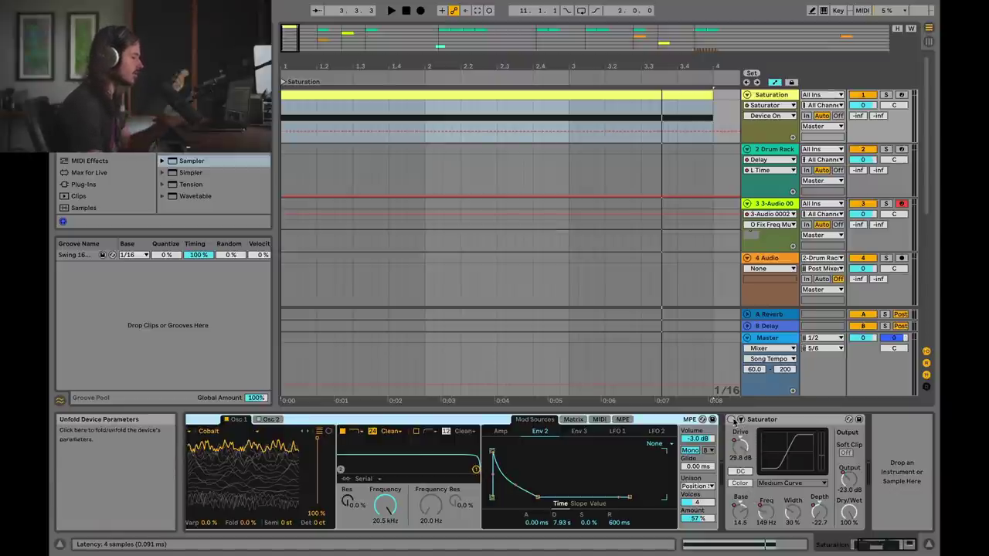
key("space")
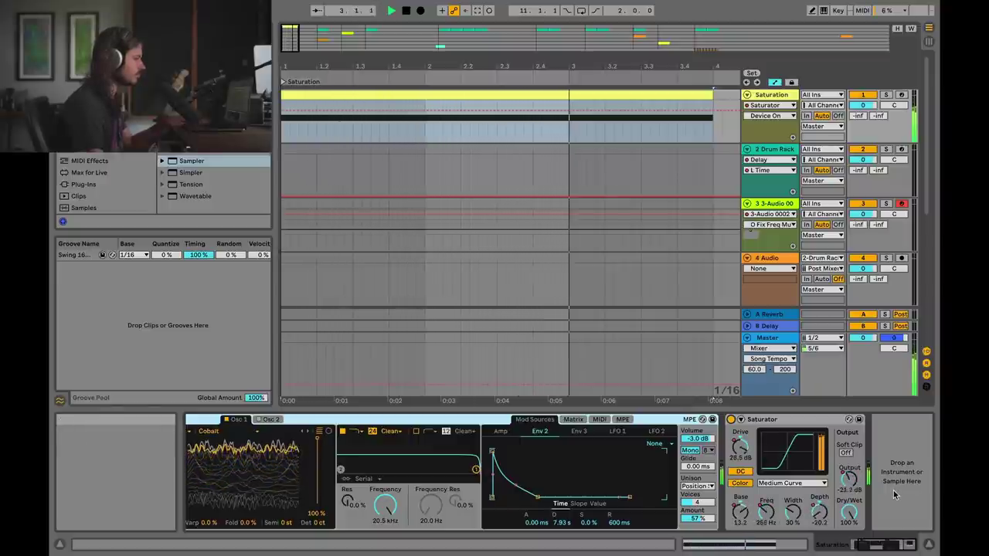
key("space")
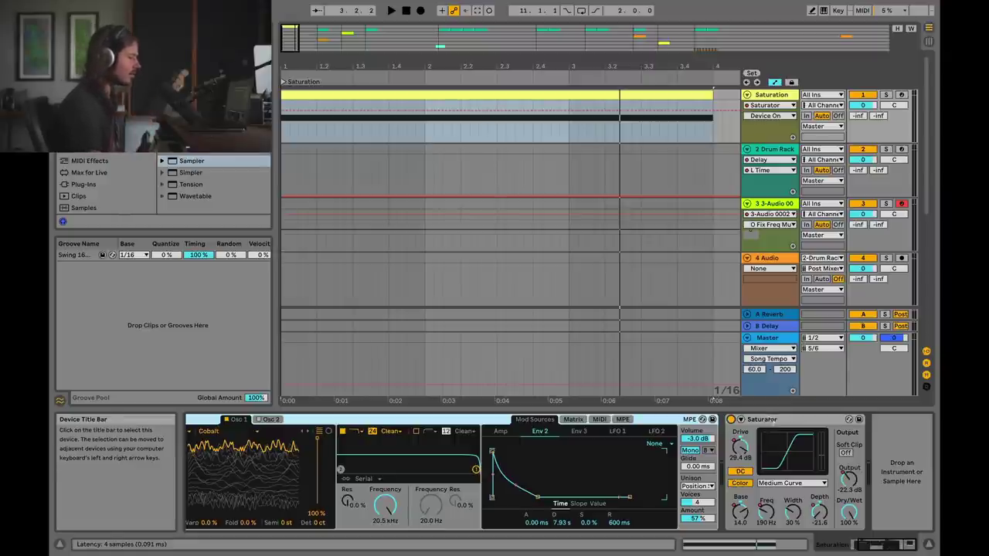
Replace the Saturator after Wavetable with a fresh default one and set its curve type to Medium Curve.
right_click(769, 421)
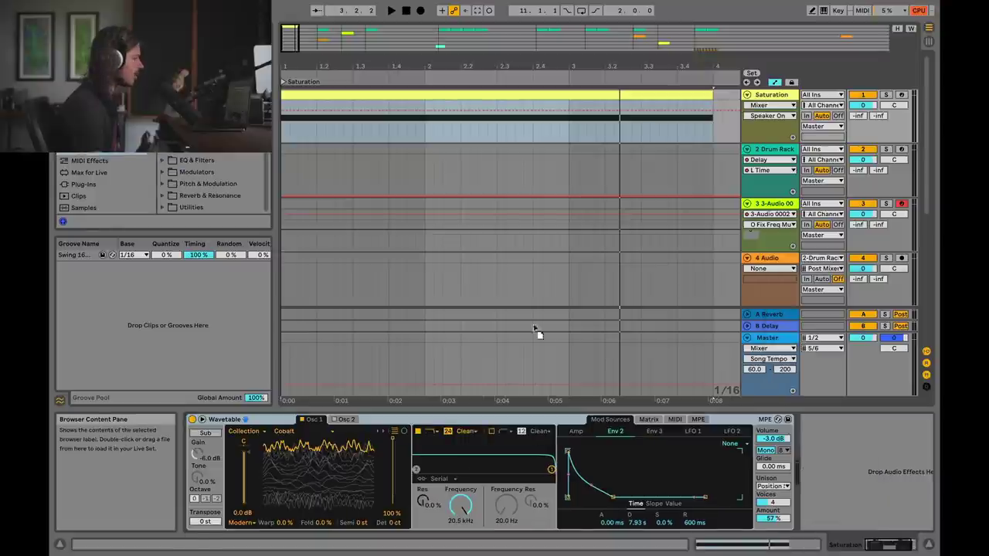
left_click_drag(534, 331, 836, 466)
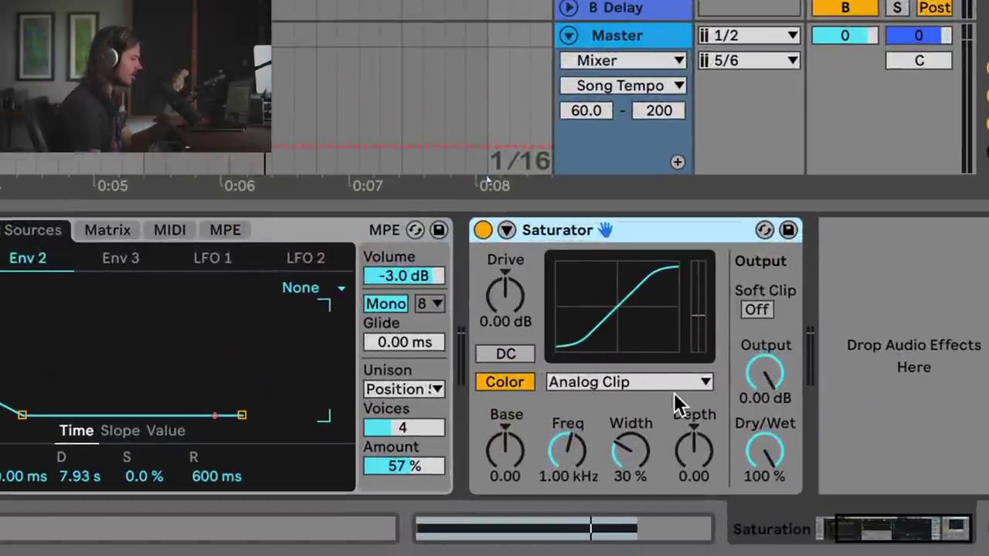
left_click(585, 386)
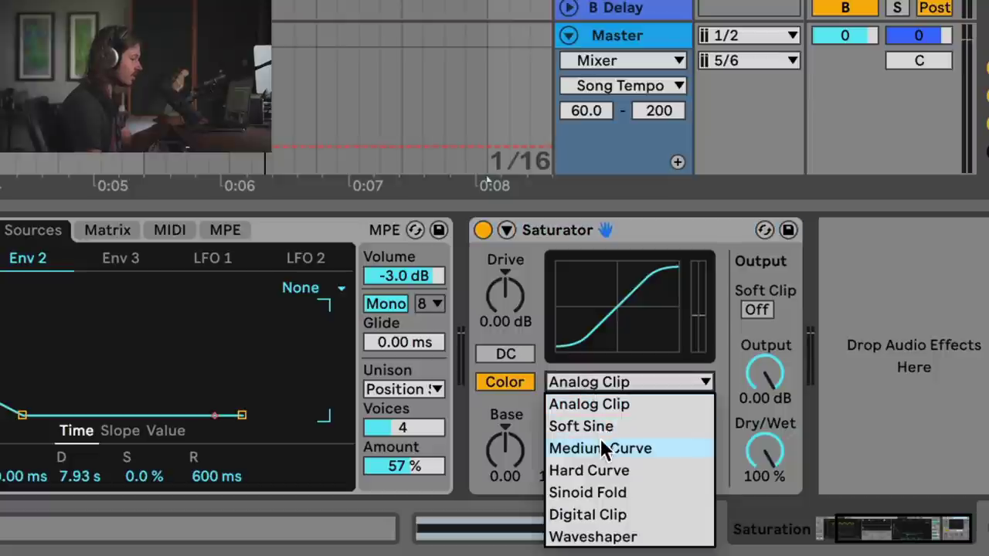
left_click(601, 449)
left_click(579, 379)
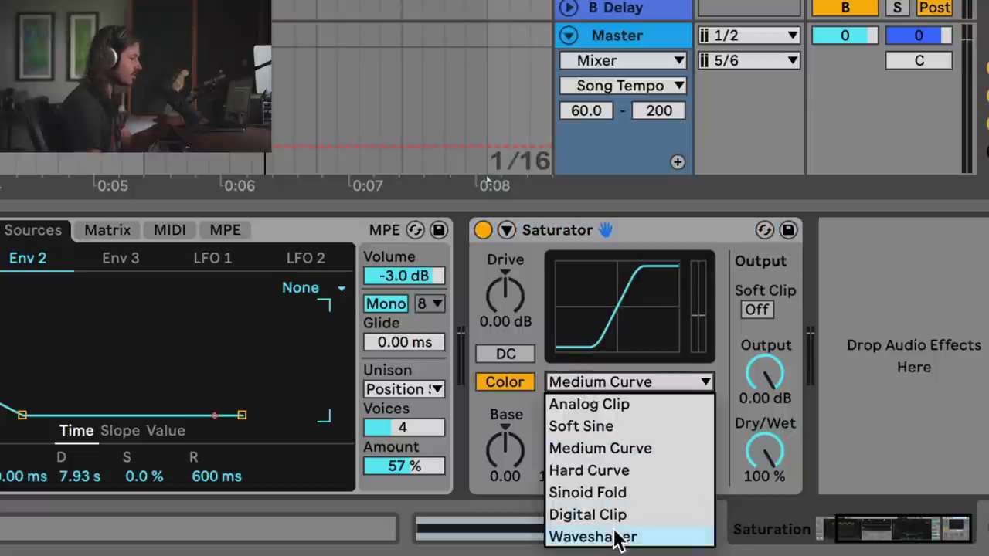
left_click(626, 448)
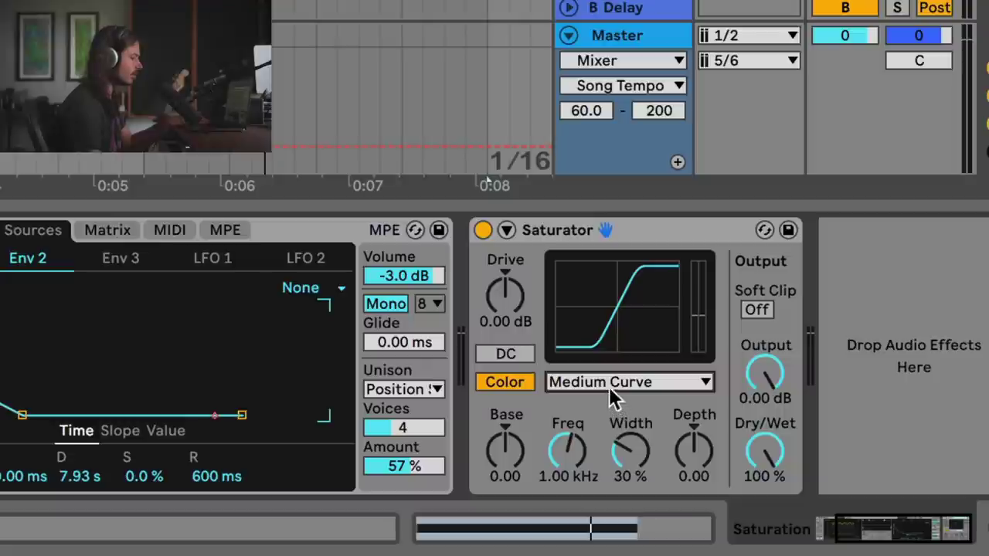
Automate the Saturator's Drive as a ramp rising from 0 dB across the three-bar Saturation clip and play it back.
left_click_drag(510, 323, 510, 309)
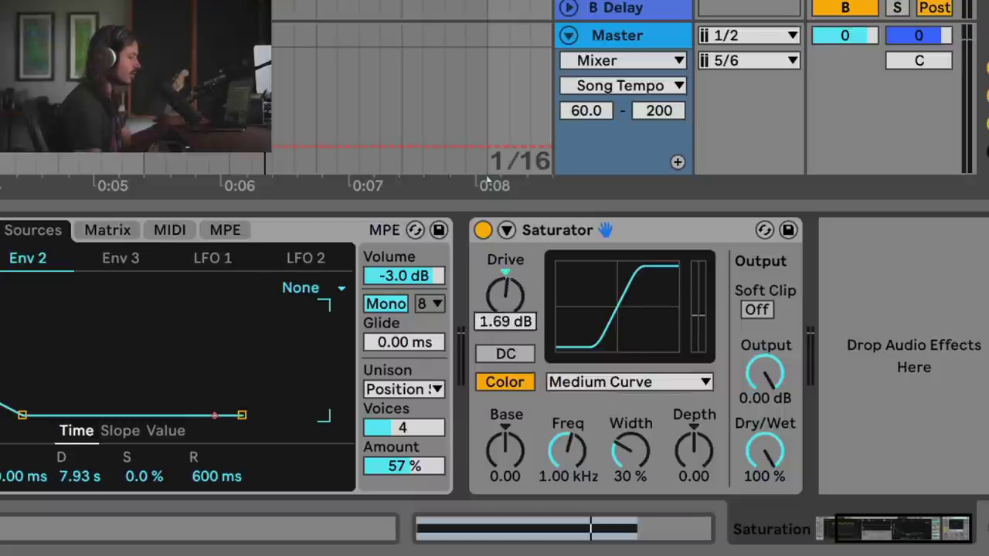
left_click_drag(510, 309, 503, 289)
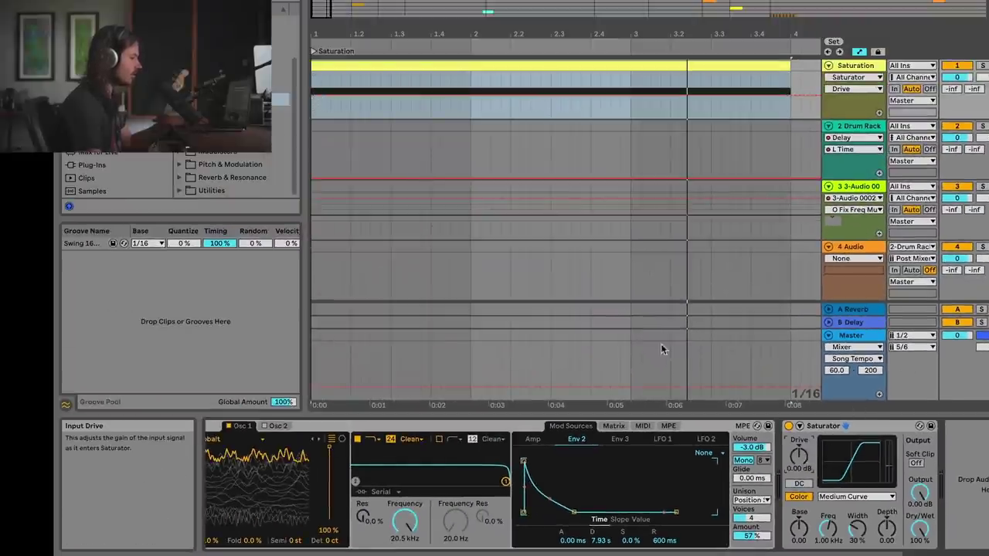
left_click(320, 98)
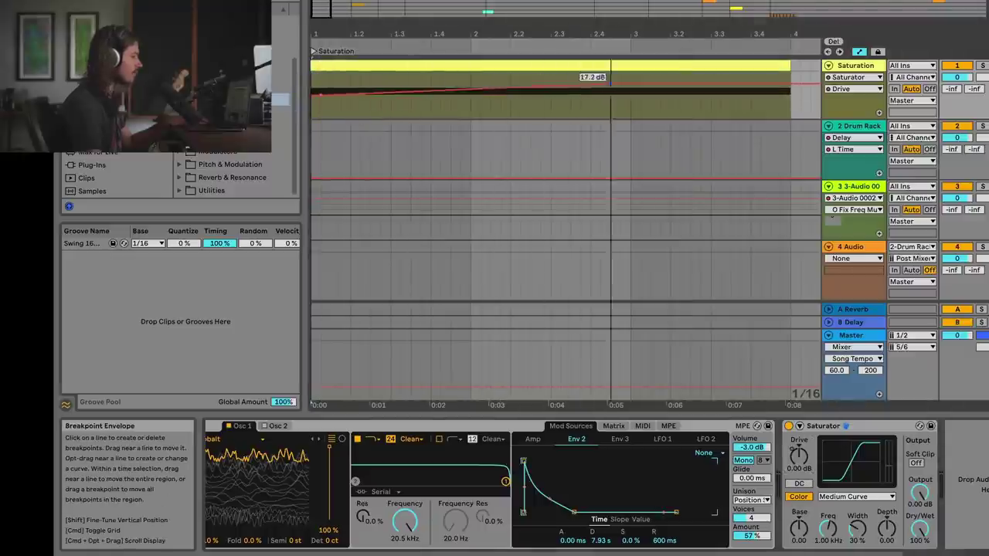
left_click_drag(788, 95, 788, 81)
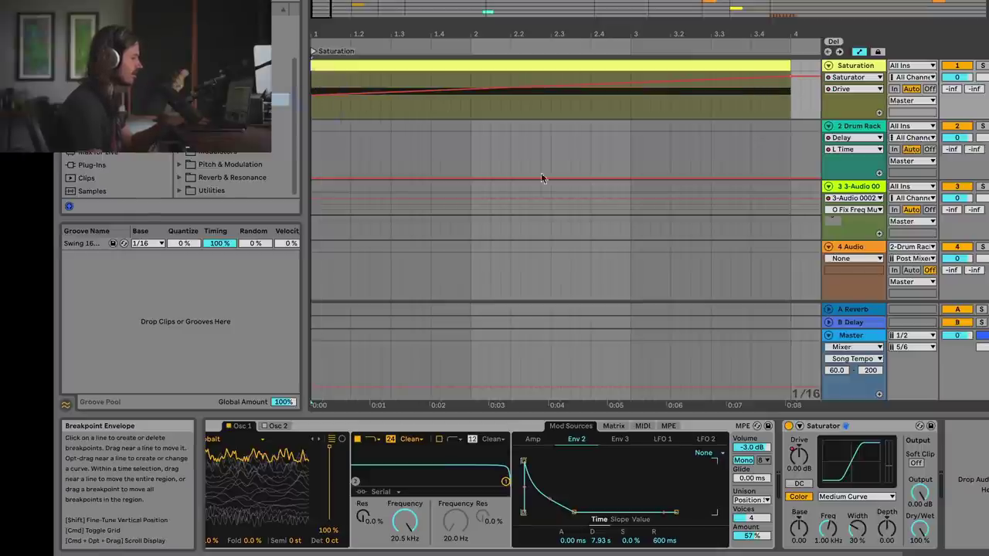
key("space")
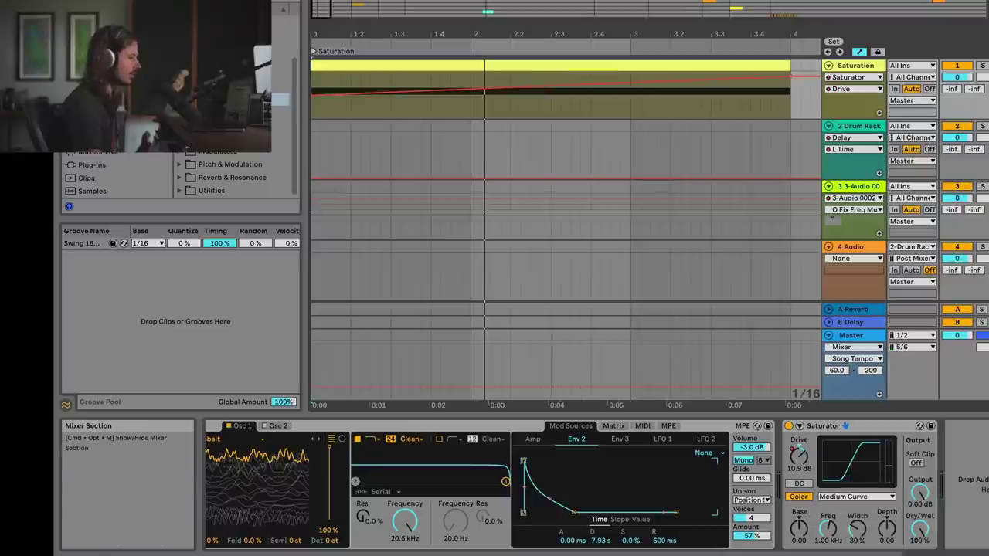
Automate the Saturator's Output as a ramp falling from 0 dB to the end of the clip and play it back.
left_click(920, 493)
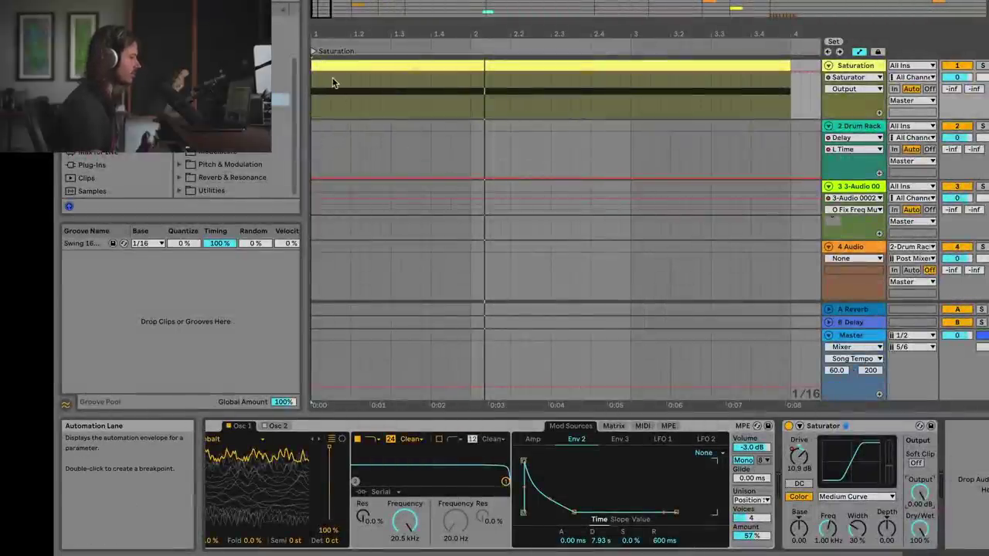
left_click_drag(363, 75, 788, 92)
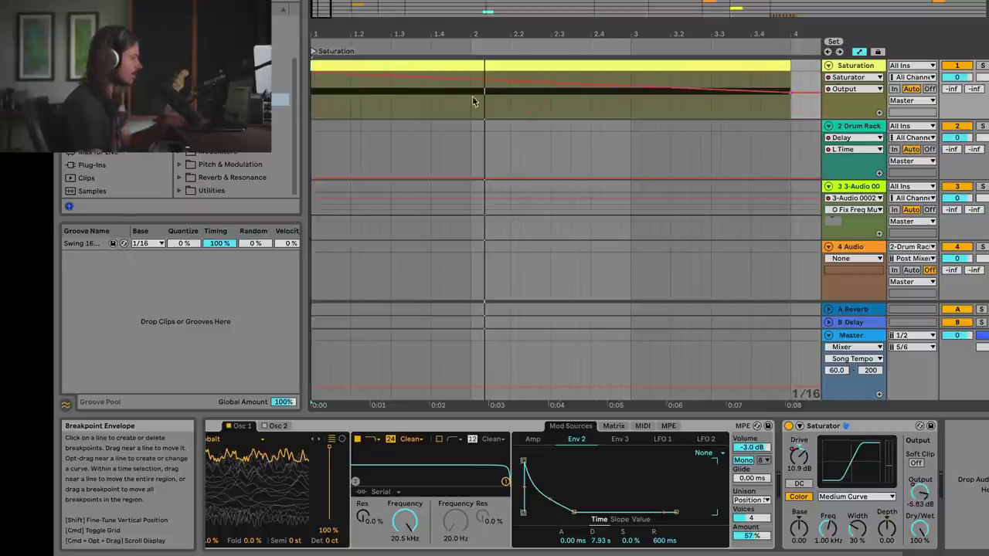
key("space")
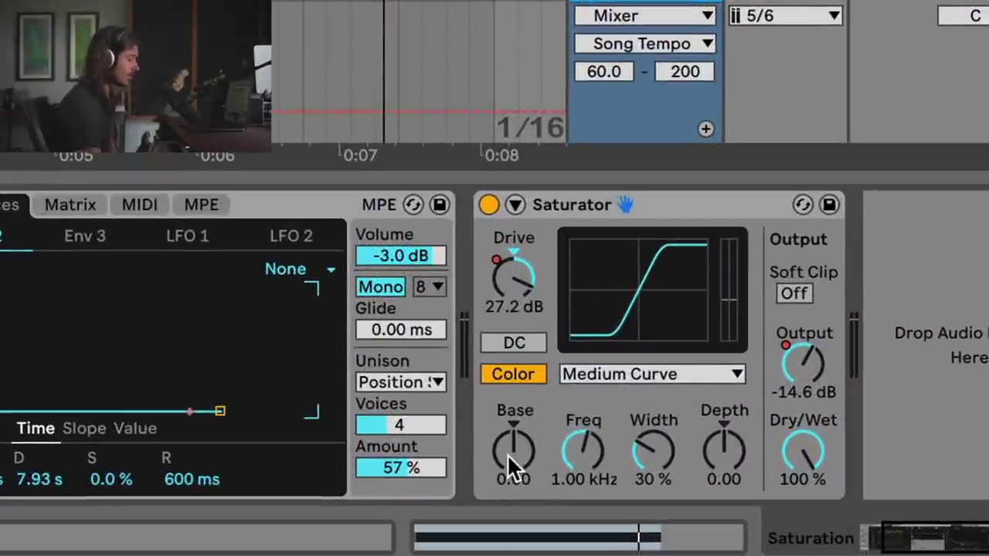
Automate the Saturator's color Base as a ramp rising from 0 across the clip and play it back.
left_click_drag(515, 444, 515, 479)
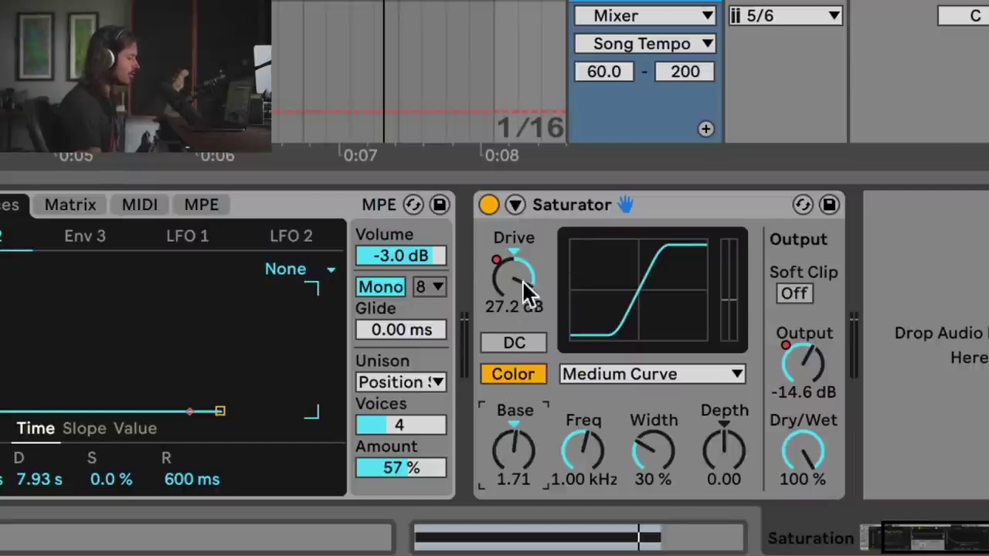
double_click(512, 437)
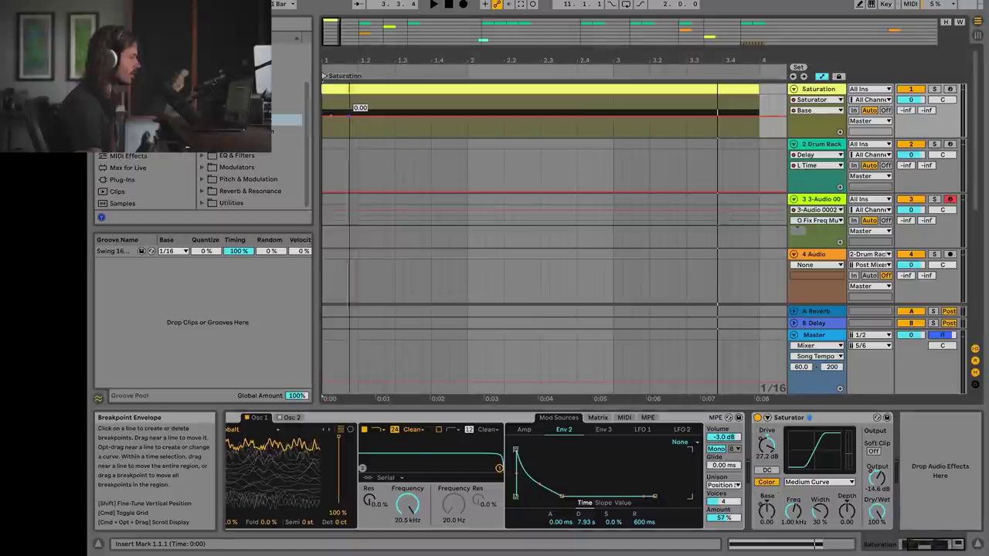
left_click_drag(349, 116, 760, 106)
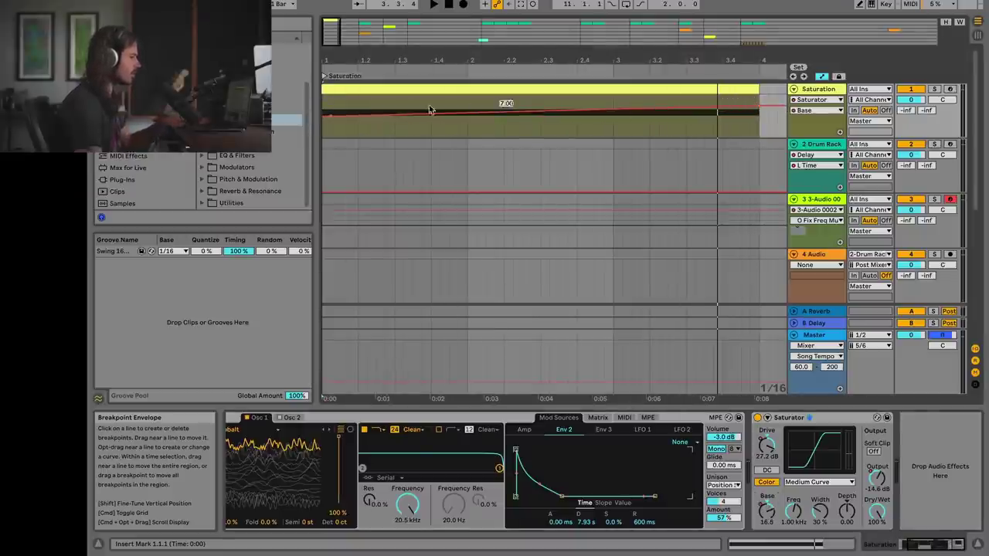
key("space")
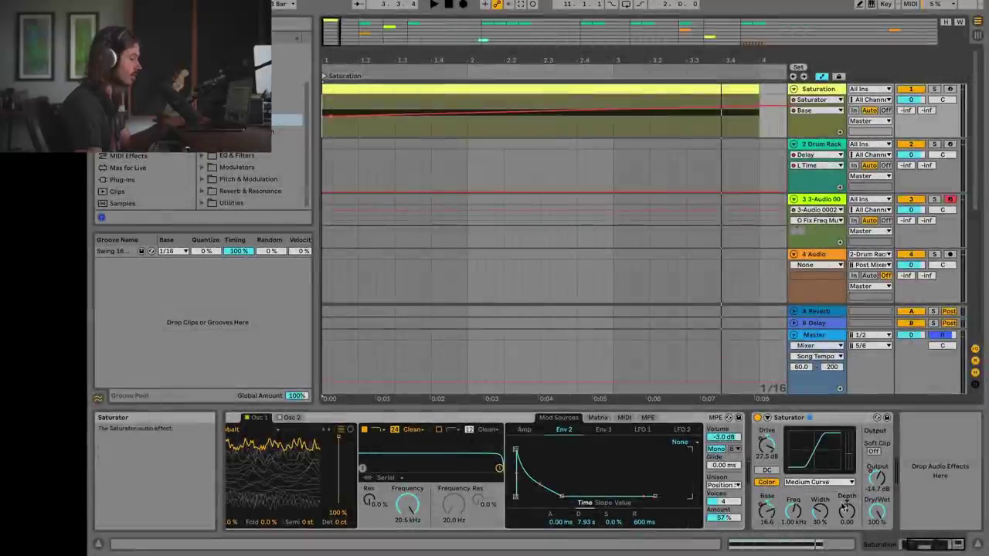
Try different color Depth amounts on the Saturator during playback and return Depth to 0.
left_click_drag(846, 512, 846, 510)
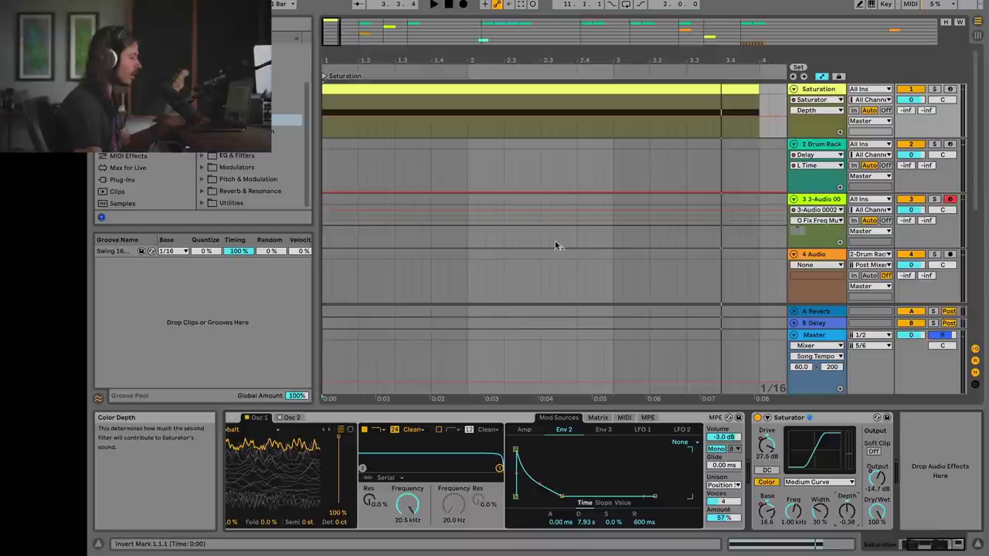
key("space")
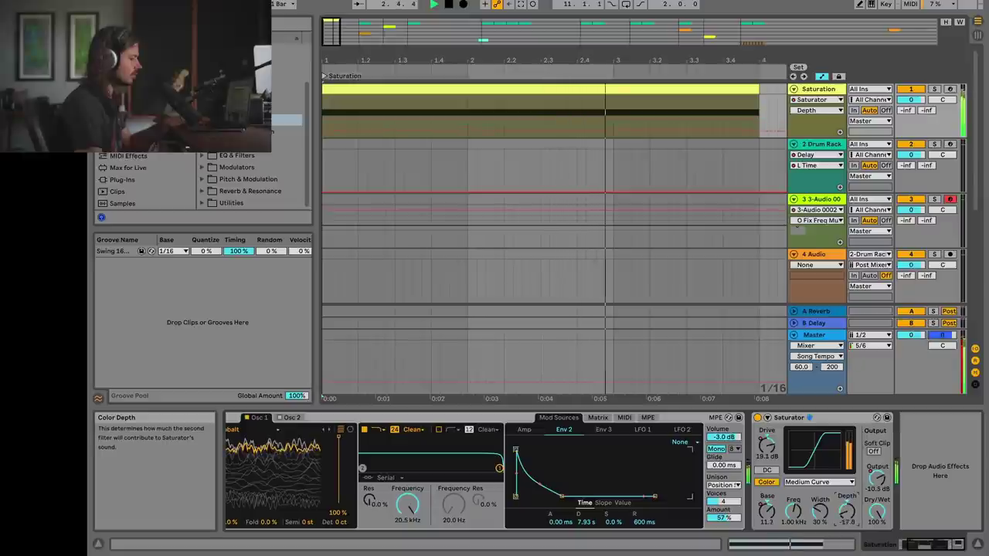
key("space")
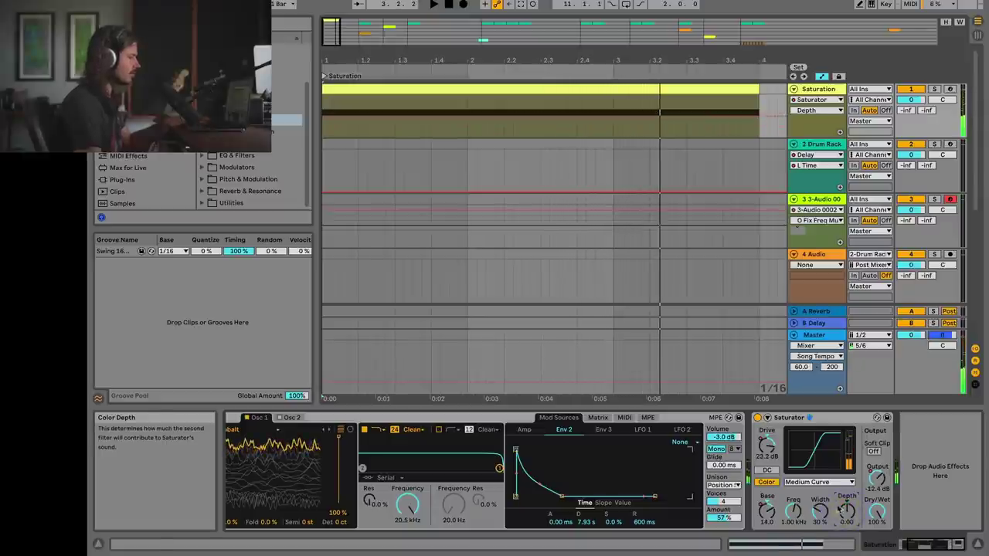
Add zigzag Depth automation with two peaks across bars 1 to 4, stretch its swing vertically, and play it back.
left_click_drag(376, 100, 323, 117)
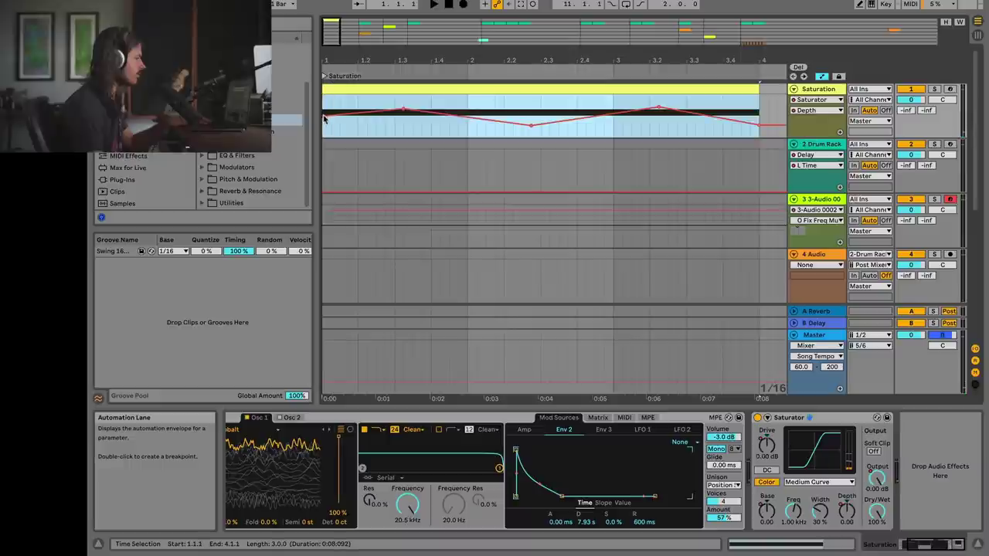
left_click_drag(540, 134, 539, 86)
left_click_drag(540, 135, 540, 139)
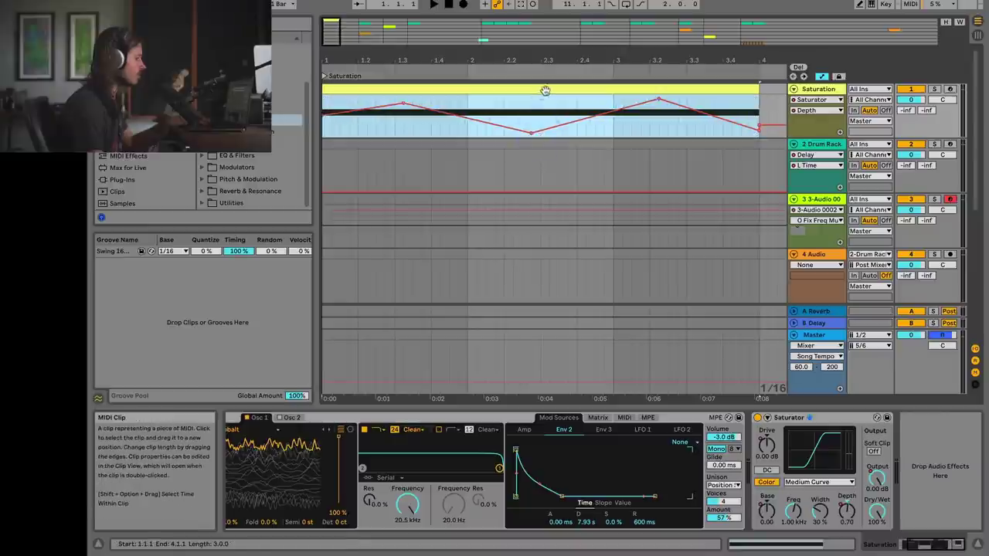
left_click_drag(540, 97, 540, 92)
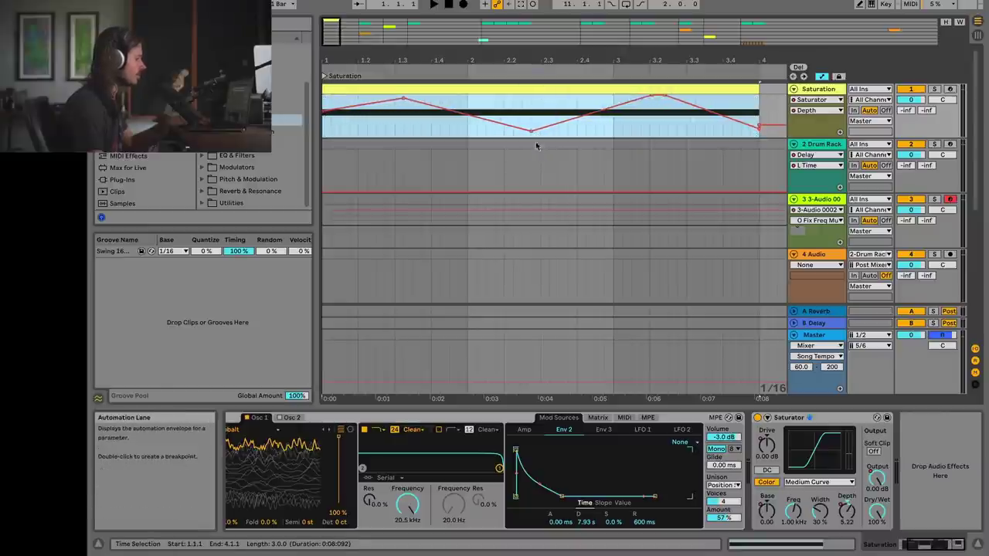
left_click_drag(541, 135, 540, 132)
key("space")
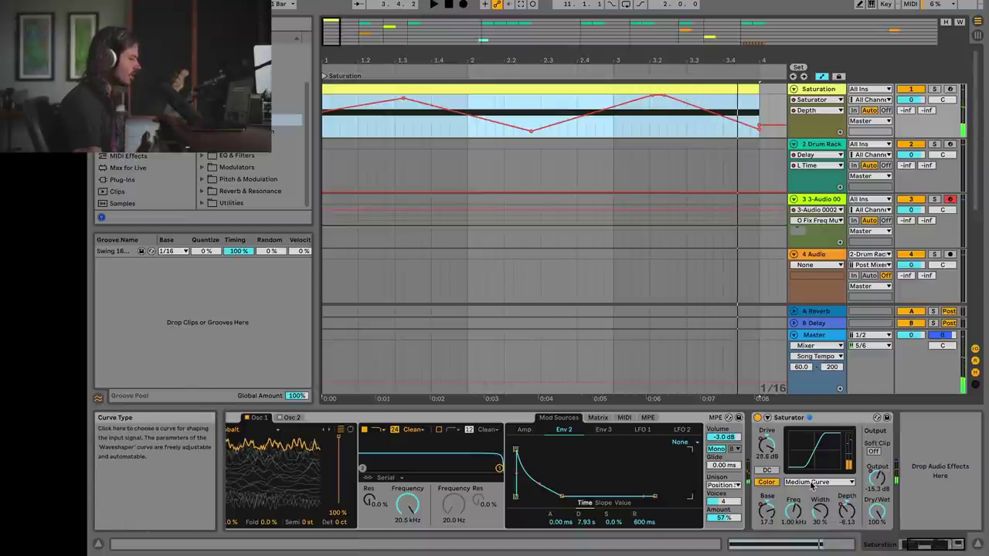
Change the Saturator's curve type to Sinoid Fold, audition it, and select the device.
left_click(808, 482)
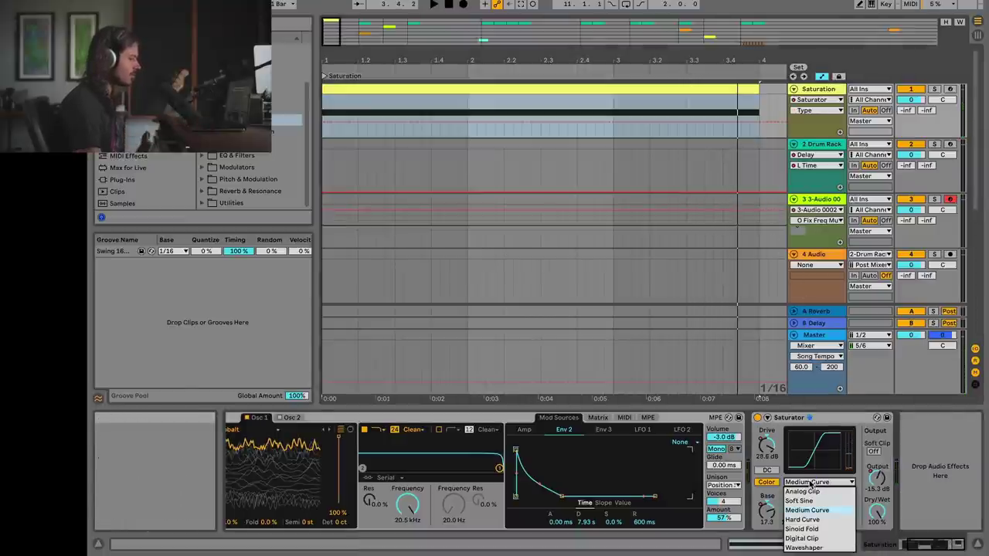
left_click(808, 530)
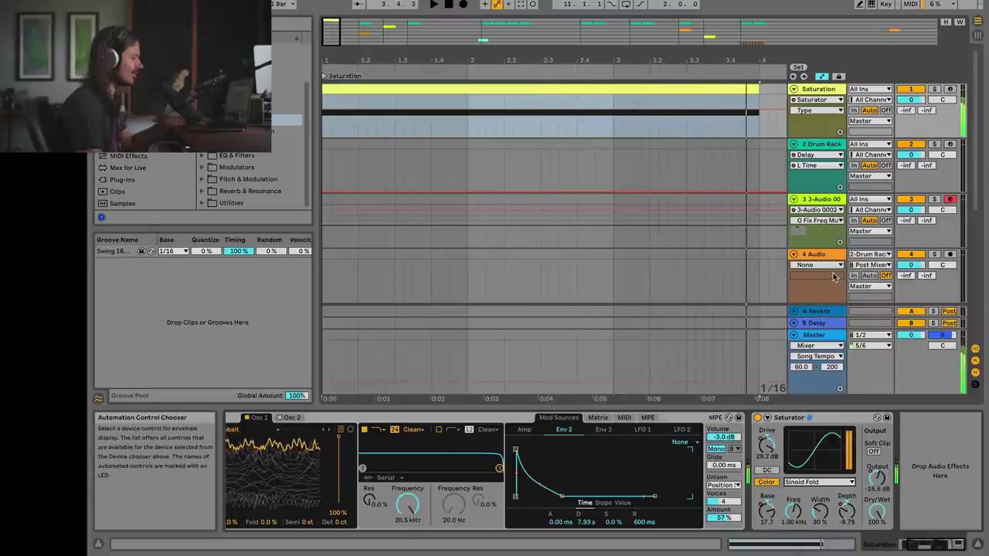
left_click(786, 422)
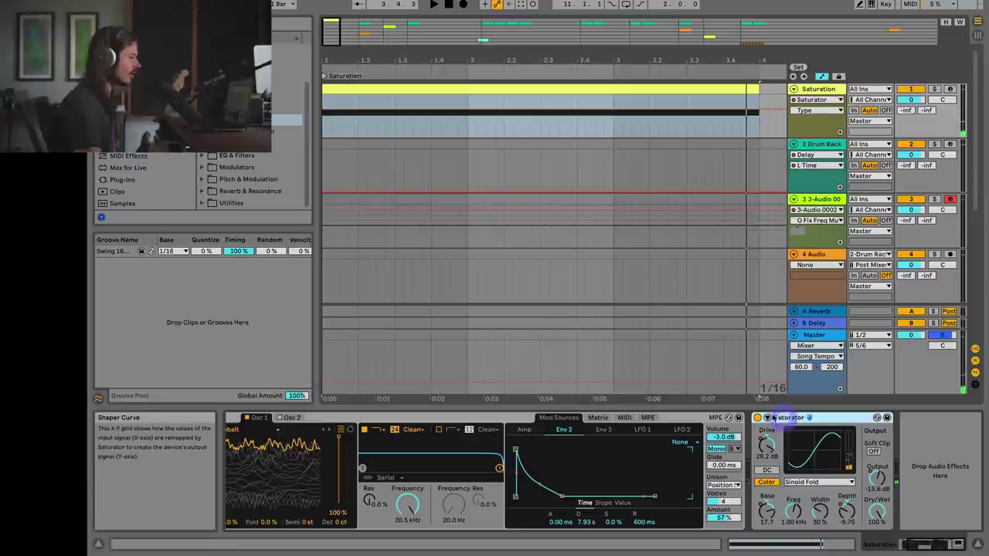
Record a short clip from external input 2 onto the 4 Audio track at bar 4 and select it.
left_click(334, 36)
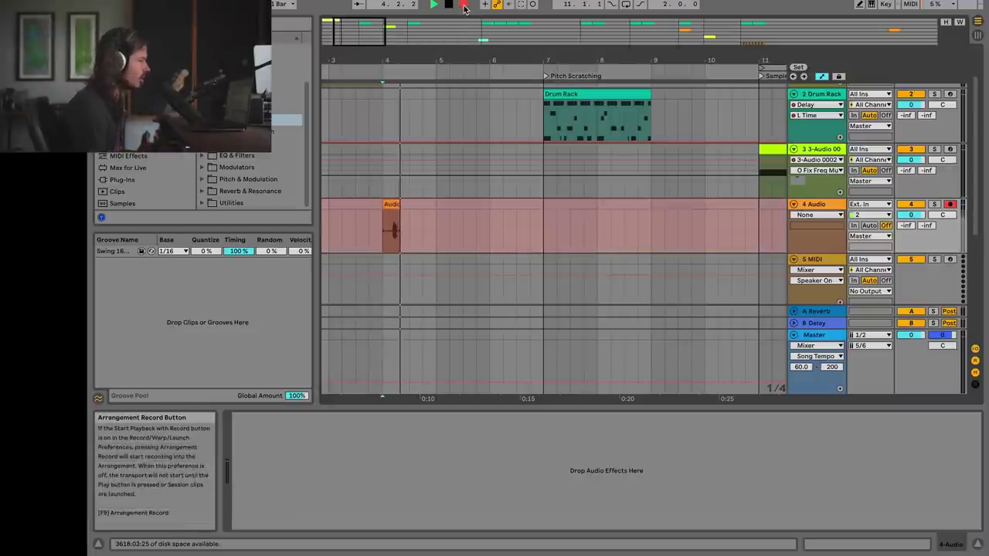
key("space")
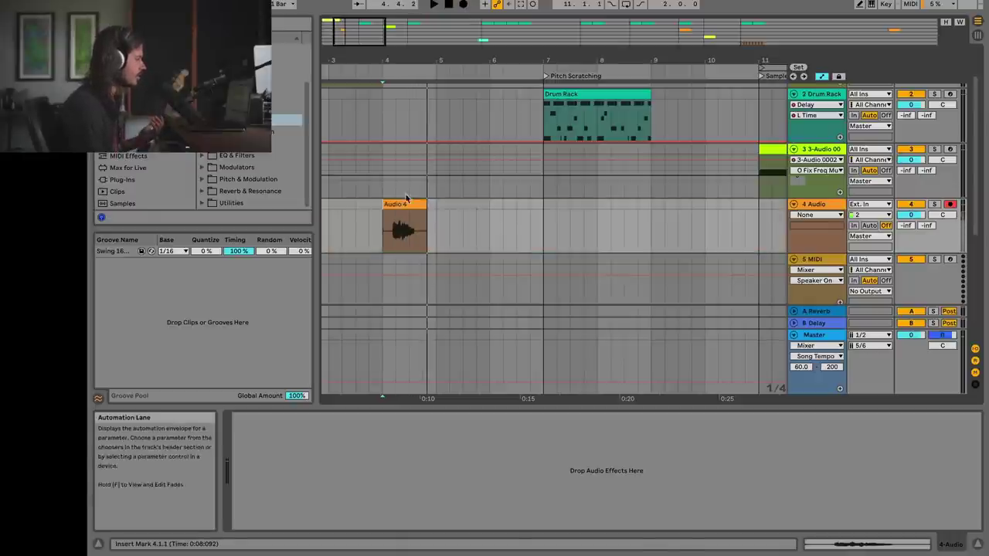
left_click(404, 232)
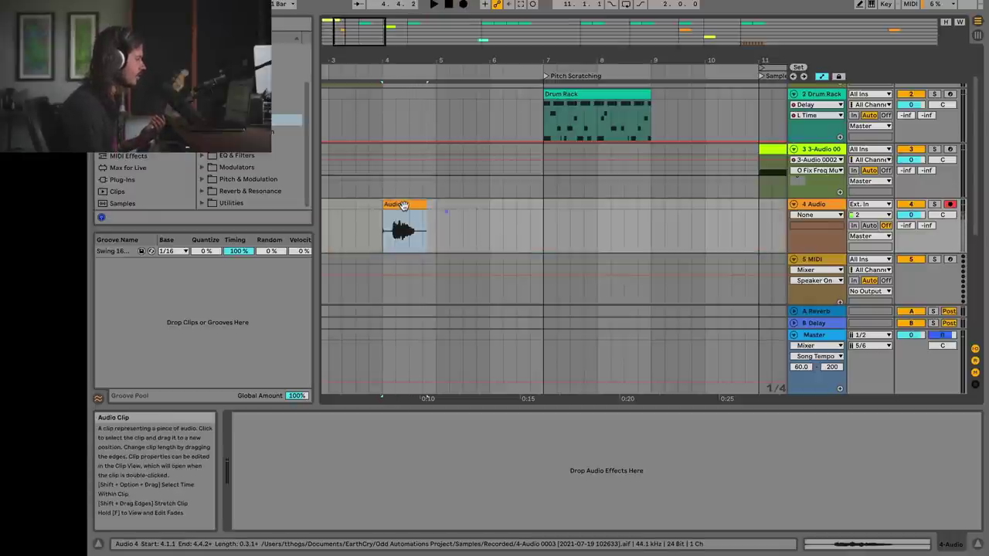
Load the recorded clip at bar 4 into the 5 MIDI track, convert its Simpler to Sampler, and arm the track.
left_click(806, 260)
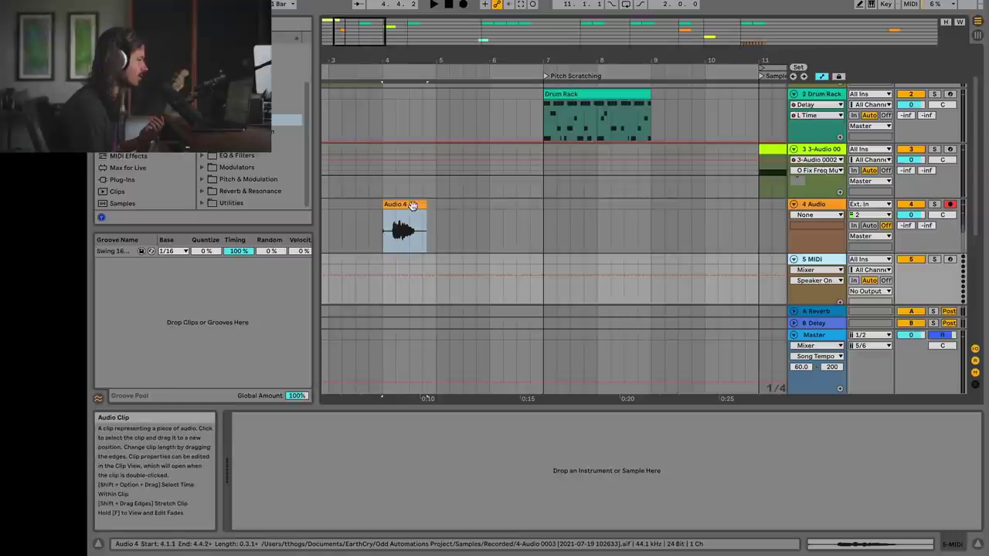
left_click_drag(408, 204, 379, 463)
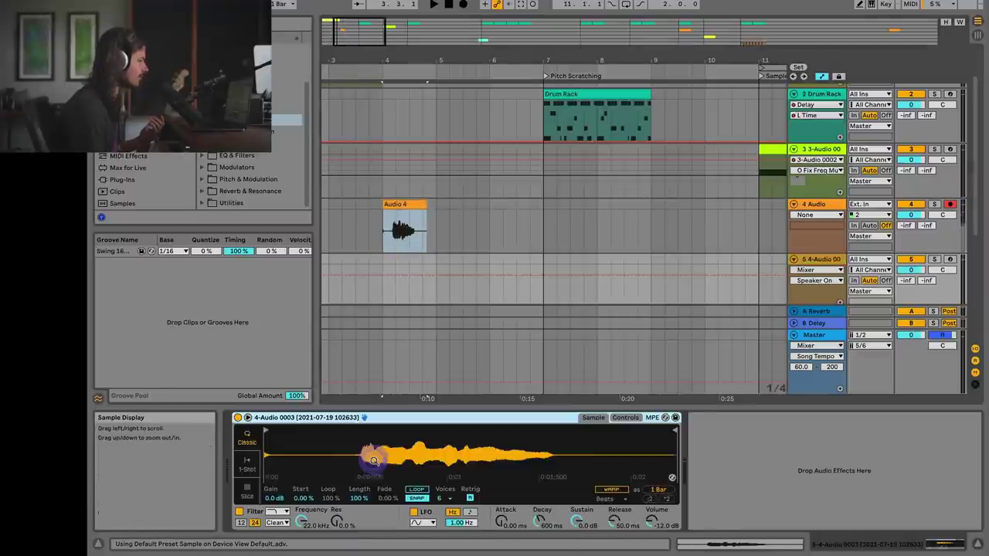
right_click(401, 420)
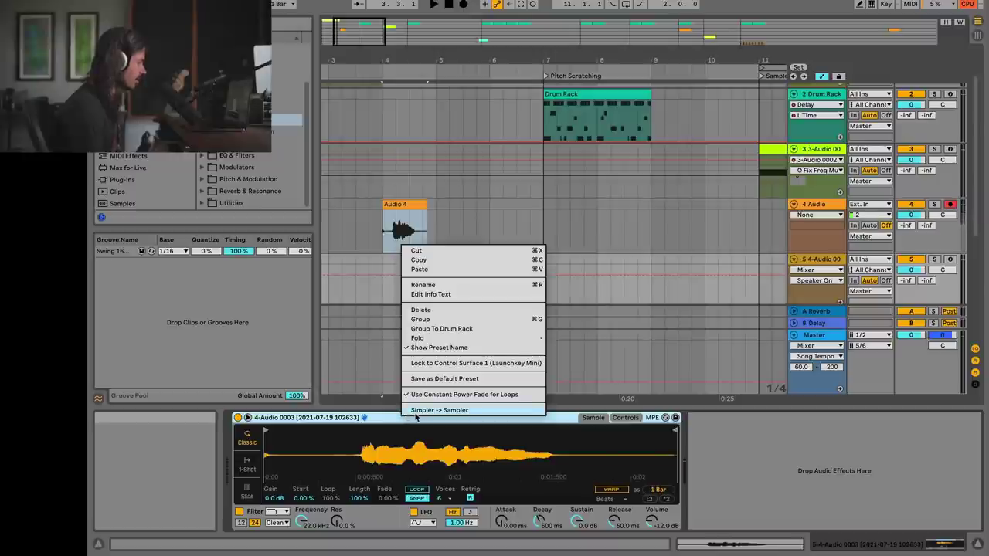
left_click(446, 410)
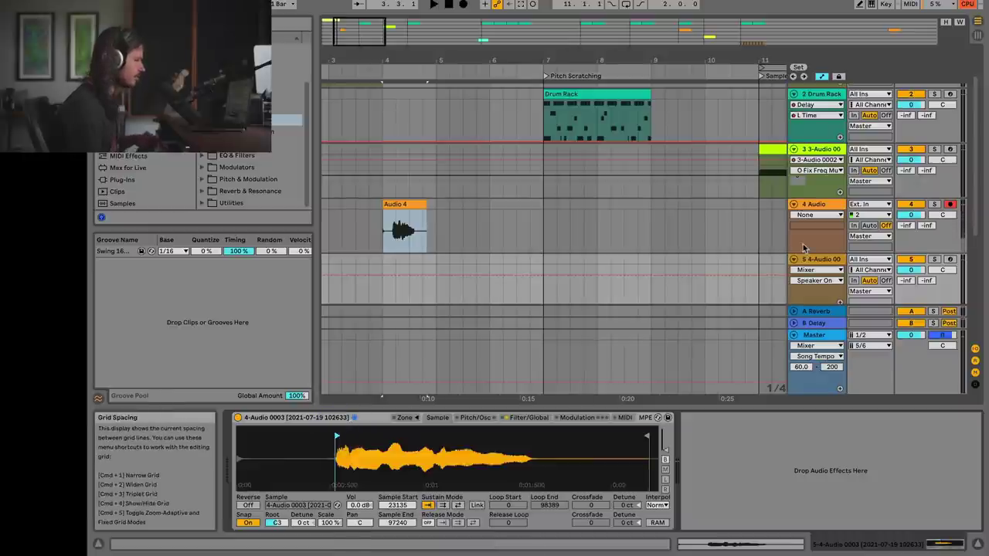
left_click(950, 259)
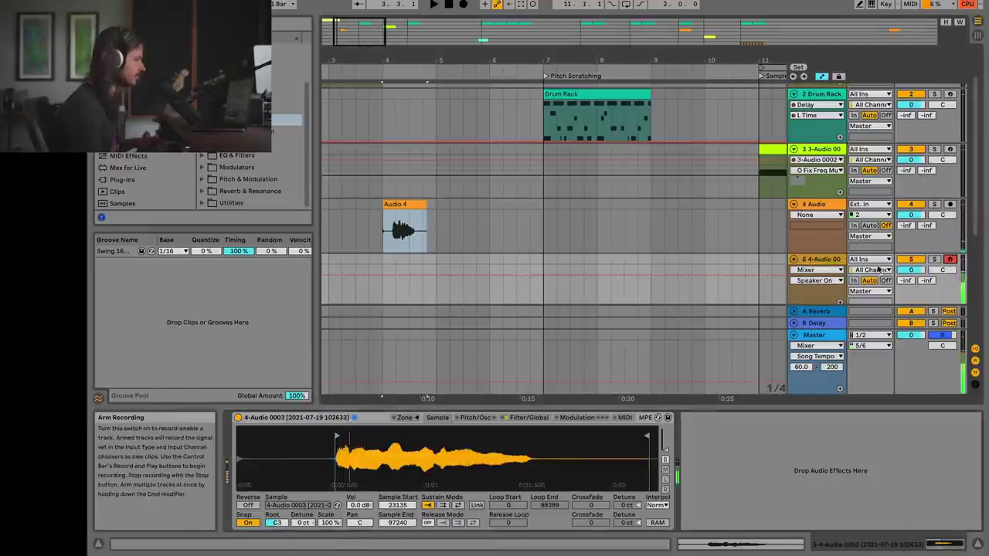
Cut the recorded clip from the 4 Audio track and move the new Sampler track directly below the Drum Rack track.
right_click(400, 205)
left_click(415, 209)
left_click(827, 261)
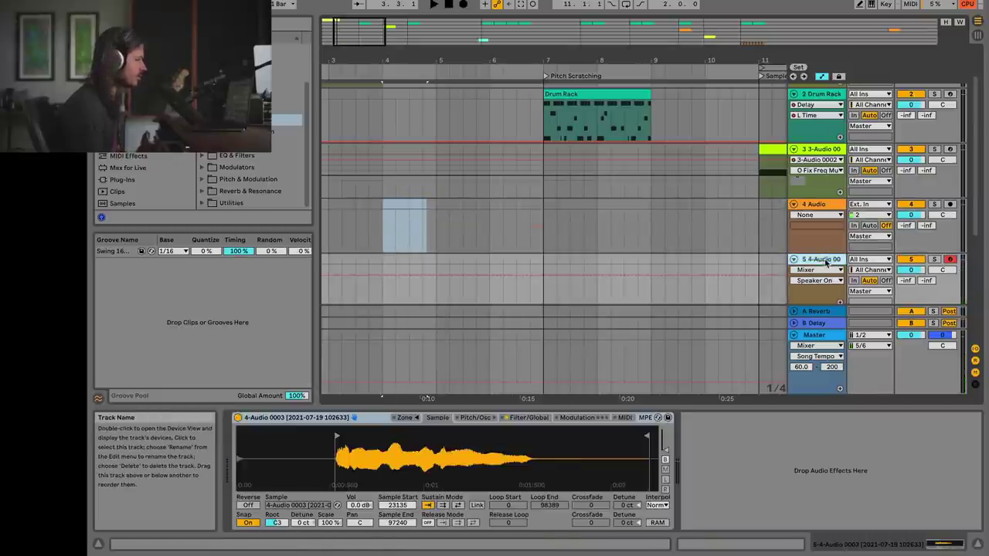
left_click_drag(817, 262, 813, 149)
Set the arrangement loop around the Drum Rack clip from bar 7 to bar 9.
left_click_drag(541, 60, 540, 84)
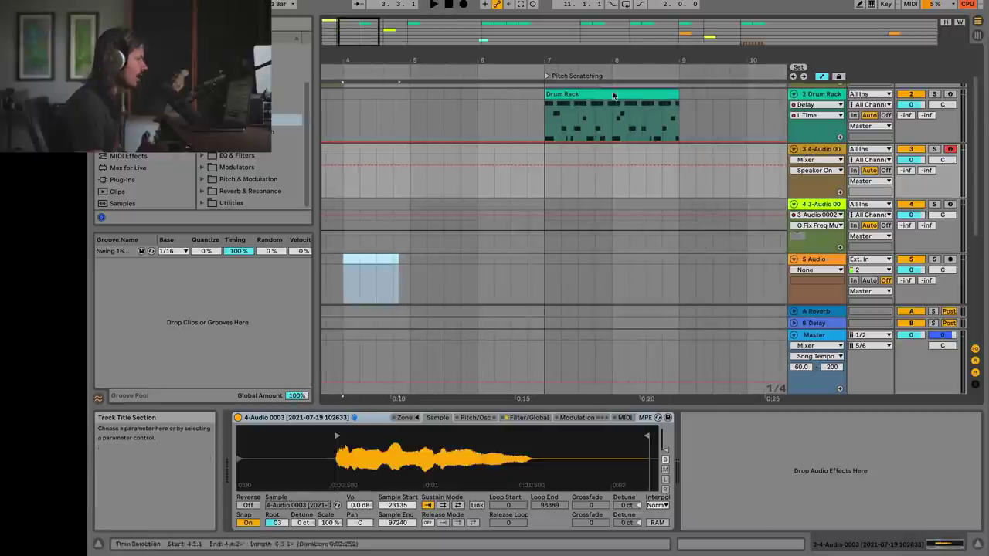
left_click_drag(543, 122, 677, 120)
right_click(677, 120)
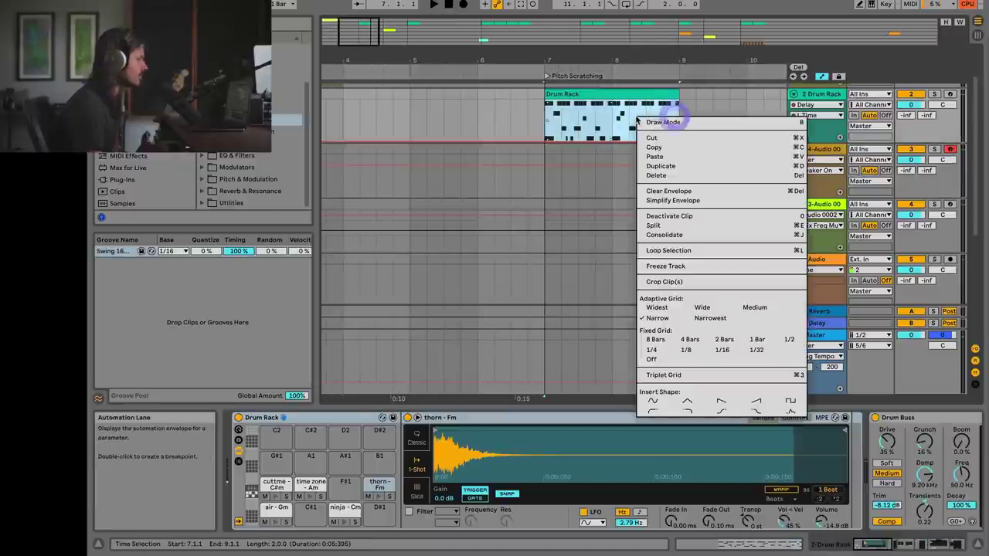
left_click(687, 252)
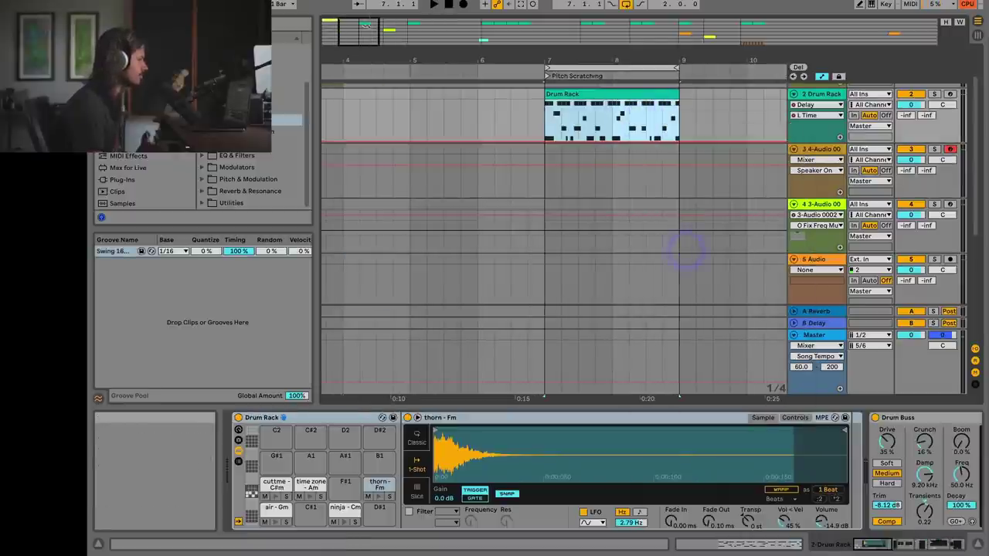
Audition the looped drums and record a two-bar MIDI part over them on the armed Sampler track.
left_click(434, 4)
left_click_drag(540, 61, 588, 92)
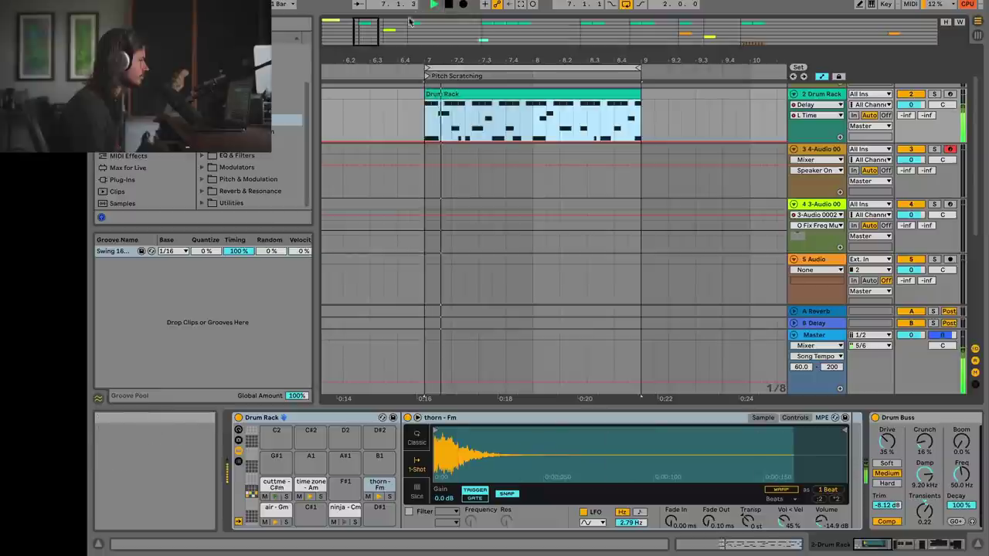
left_click(449, 4)
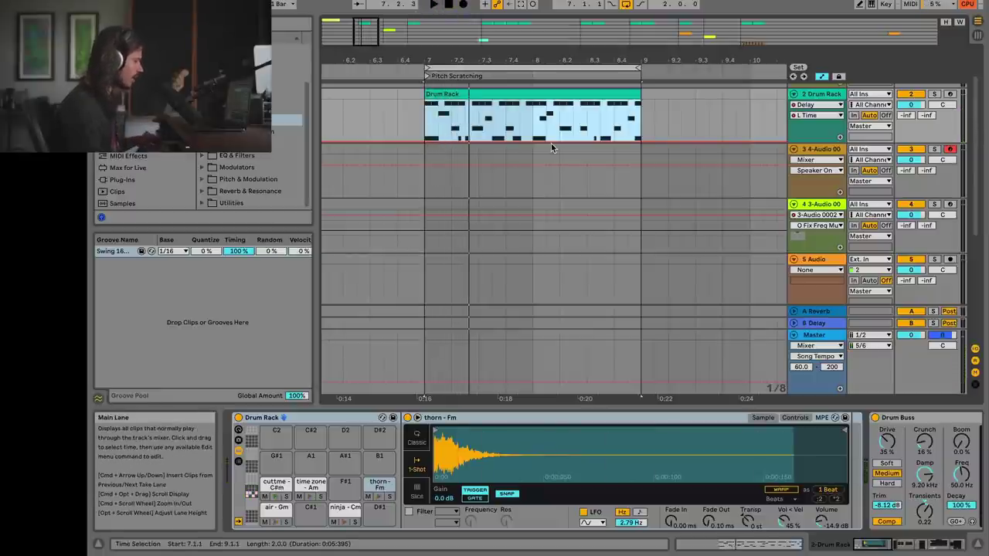
key("F9")
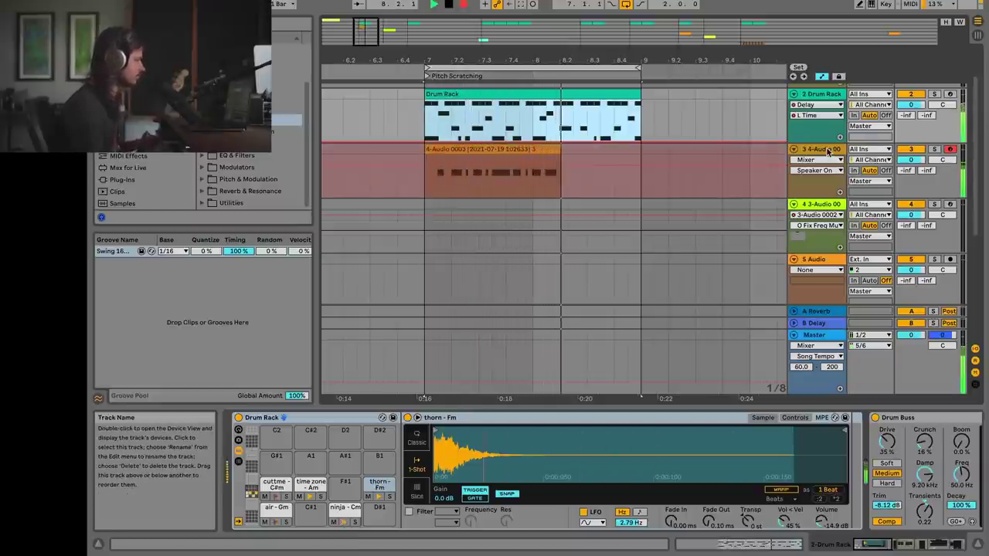
key("space")
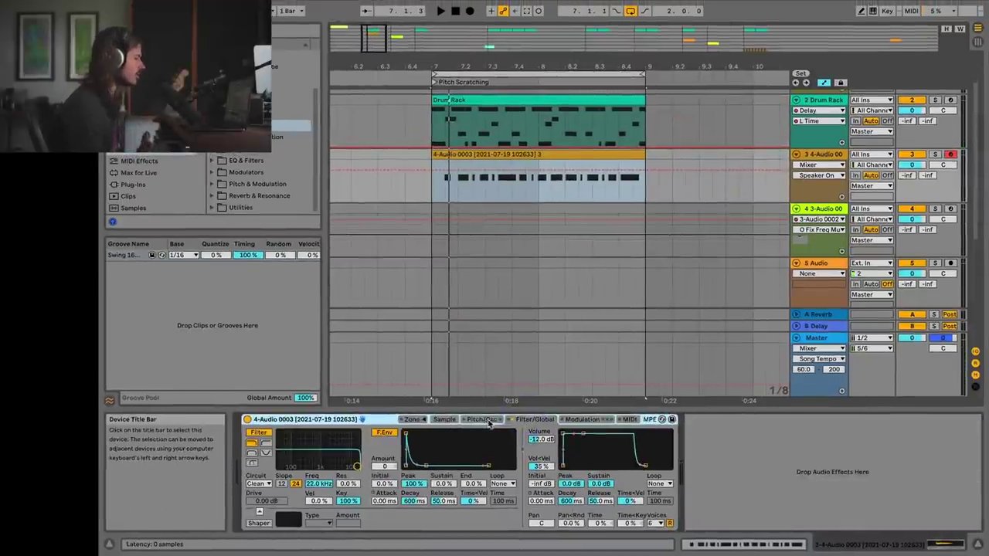
Open Sampler's pitch and oscillator settings and bring up Transpose as the automation parameter on track 3.
left_click(481, 419)
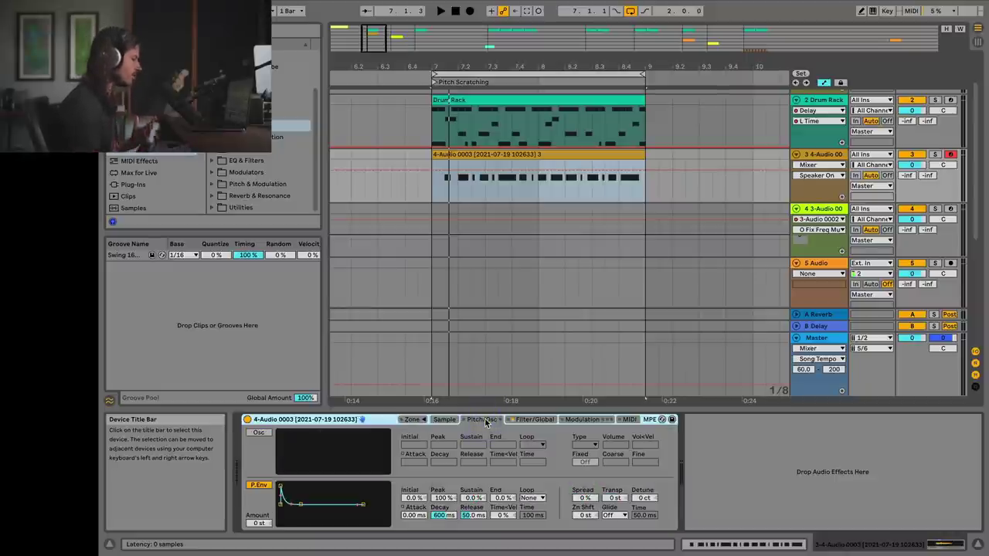
left_click(534, 419)
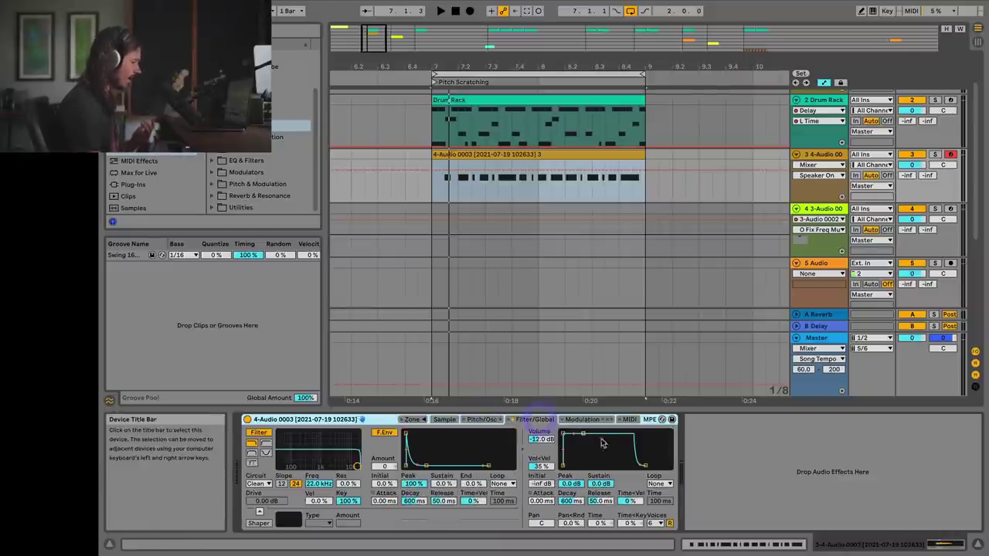
left_click(481, 420)
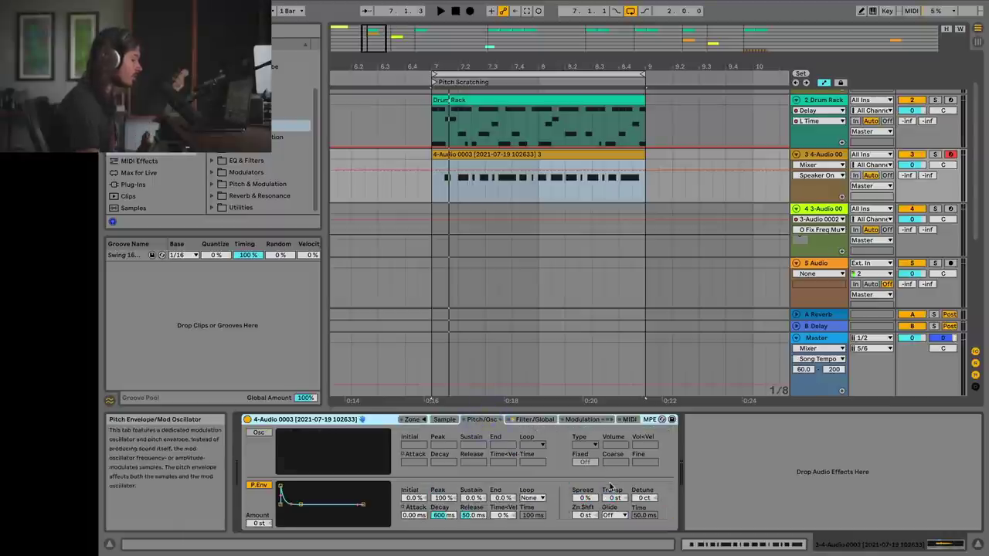
left_click(612, 498)
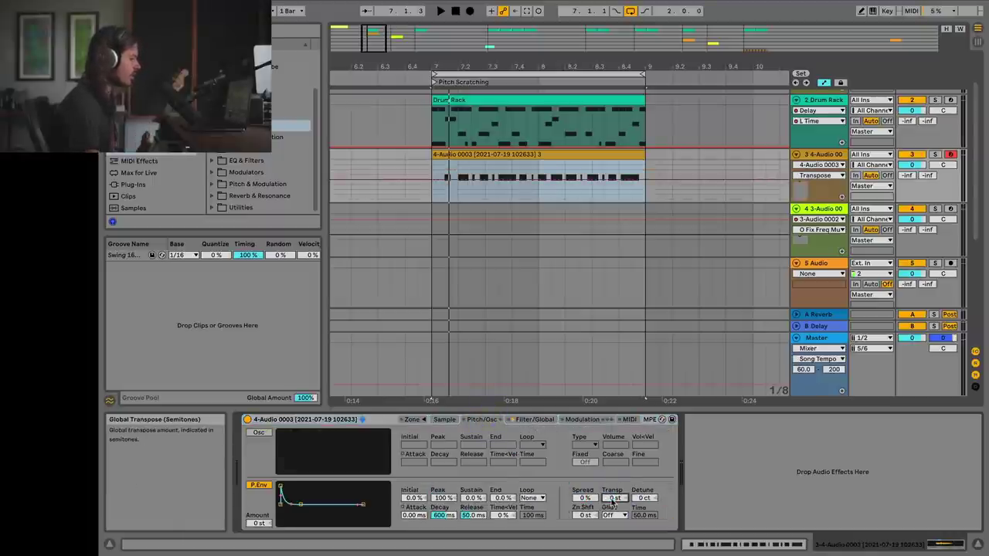
Try shifting Sampler's Transpose up and down while the loop plays.
key("space")
mouse_move(615, 499)
left_mouse_down()
mouse_move(614, 540)
mouse_move(614, 499)
left_mouse_up()
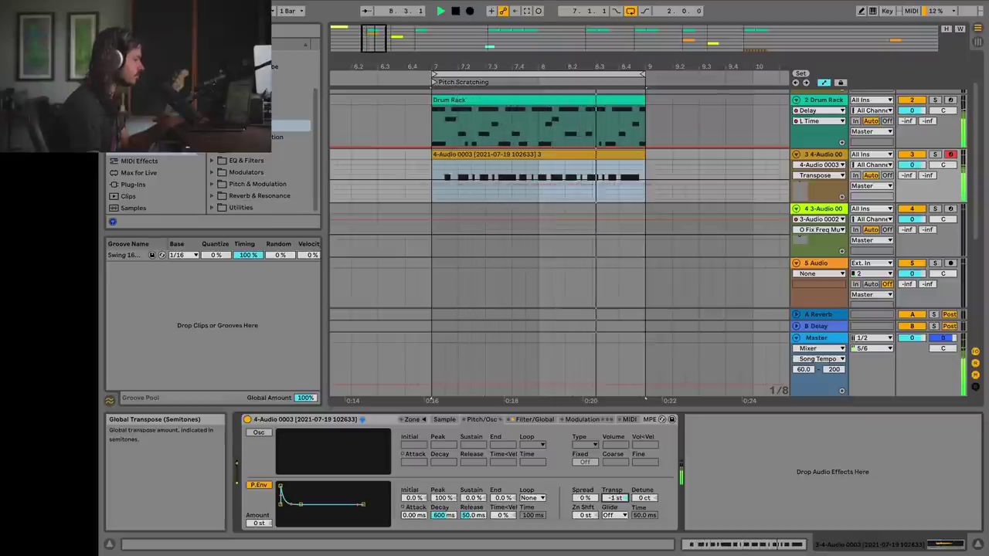
key("space")
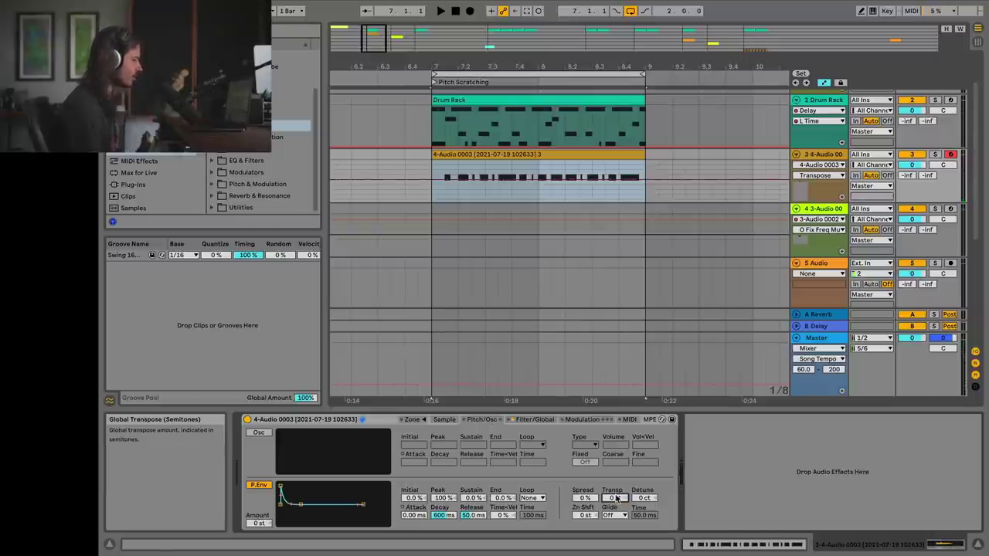
Disarm track 3 and record erratic live Transpose automation over its clip from bar 7 to bar 9.
left_click(951, 155)
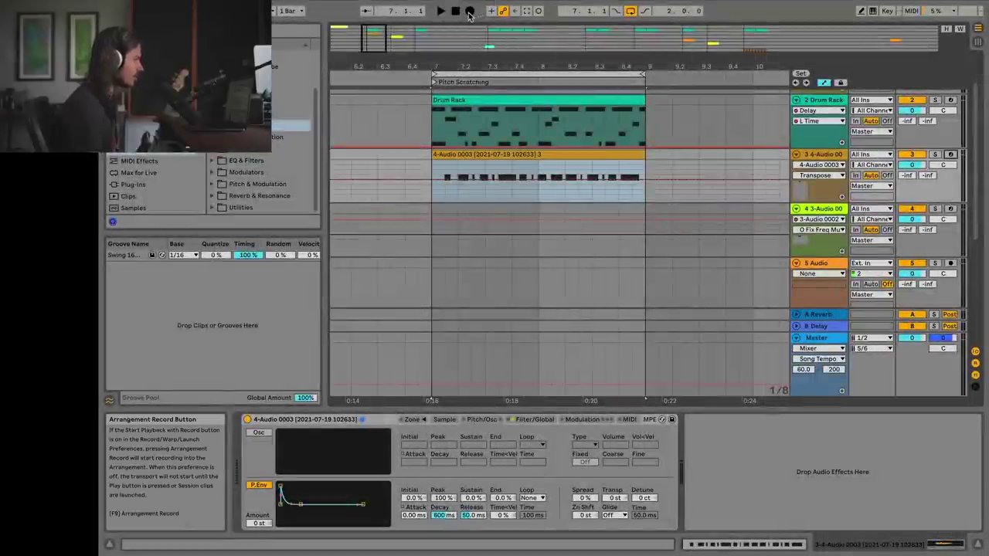
left_click(469, 11)
mouse_move(613, 497)
left_mouse_down()
mouse_move(613, 519)
mouse_move(613, 495)
left_mouse_up()
key("space")
Select the track 3 clip and play it back with its Transpose automation.
left_click(517, 154)
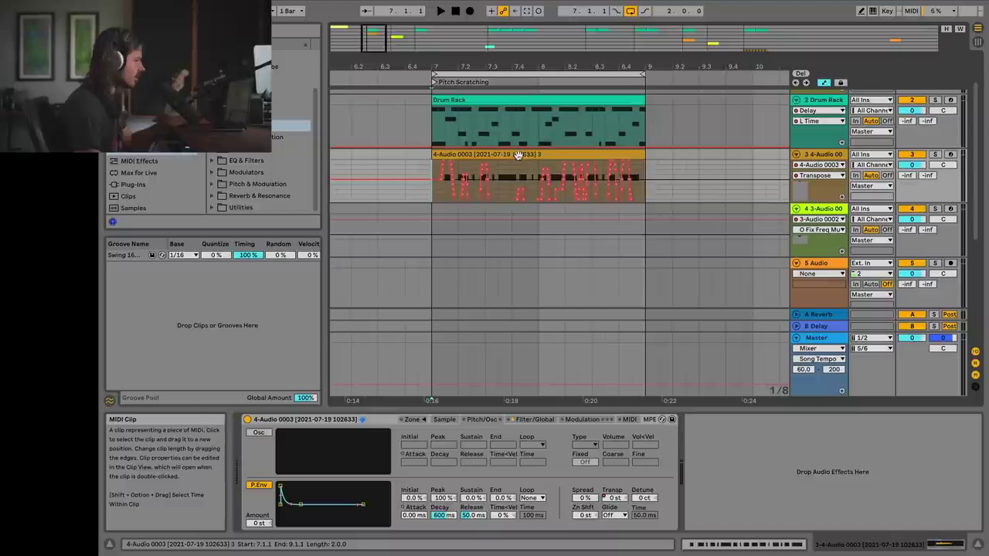
left_click(539, 153)
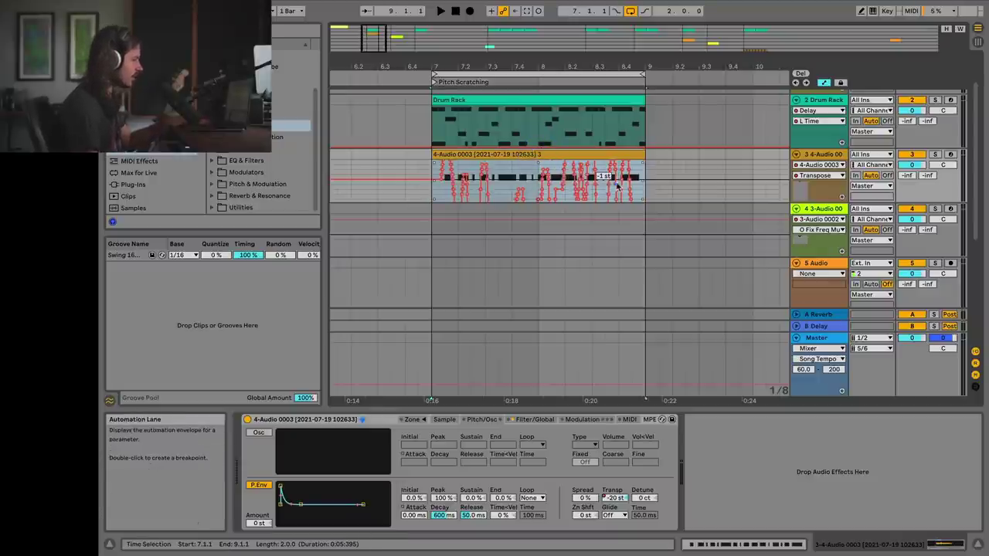
key("space")
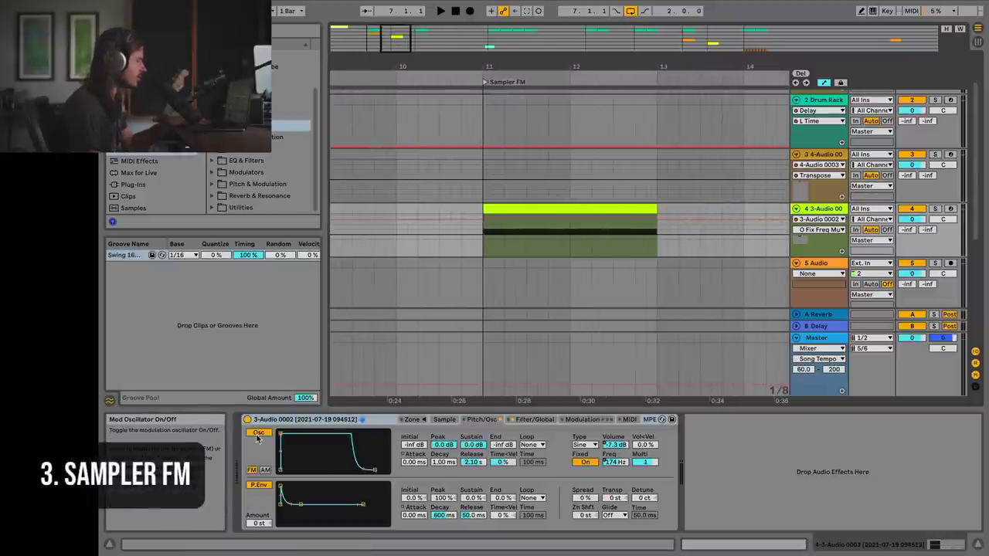
Switch off the mod oscillator in track 4's Sampler and audition the clip at bar 11 without FM.
left_click(444, 419)
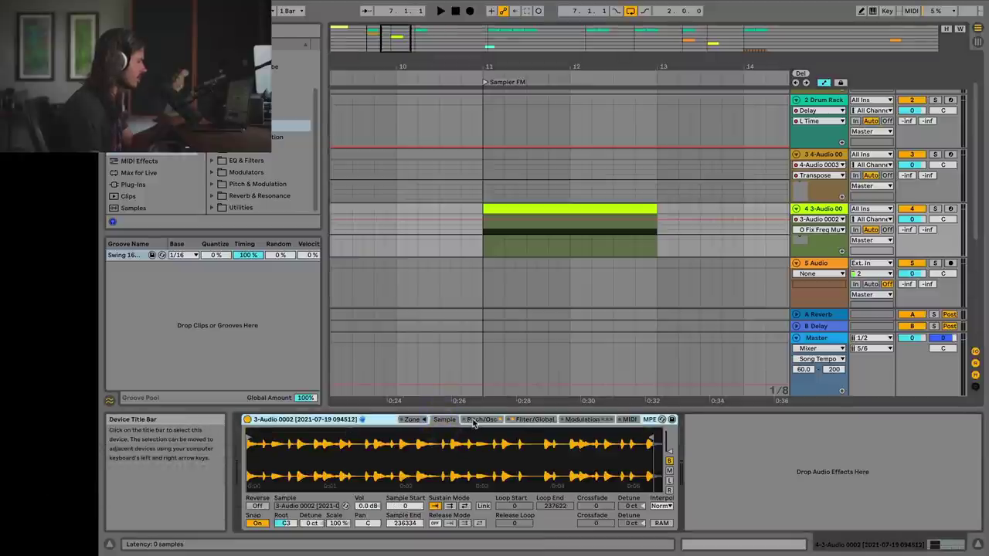
left_click(474, 420)
left_click(259, 434)
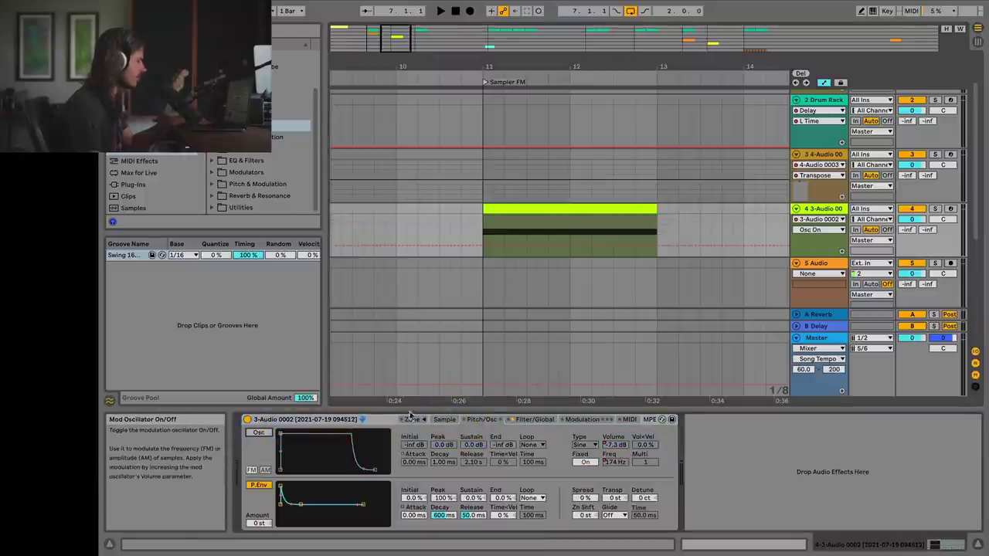
left_click(444, 419)
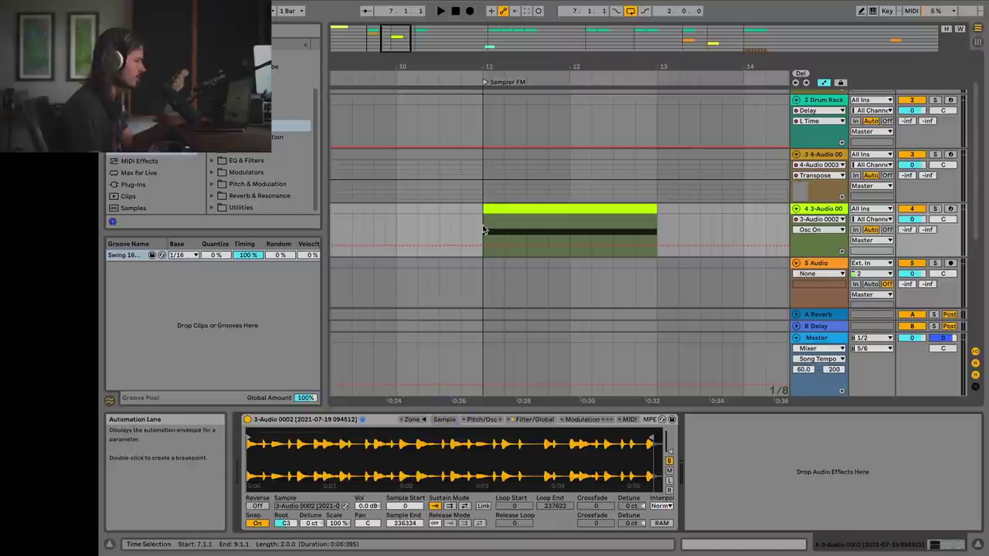
left_click(496, 208)
key("space")
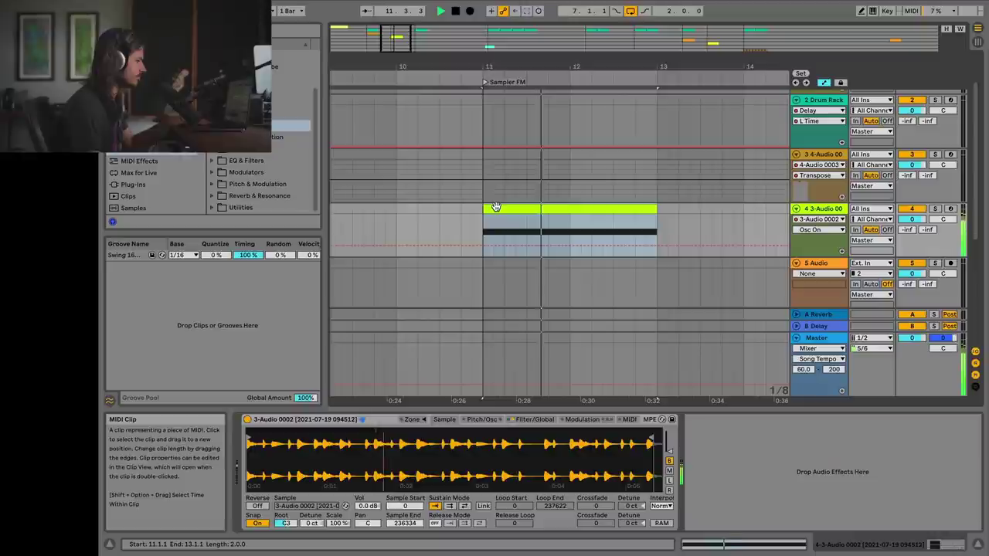
Loop the track 4 clip from bar 11 to 13 and audition it with Sampler's mod oscillator switched on.
right_click(536, 209)
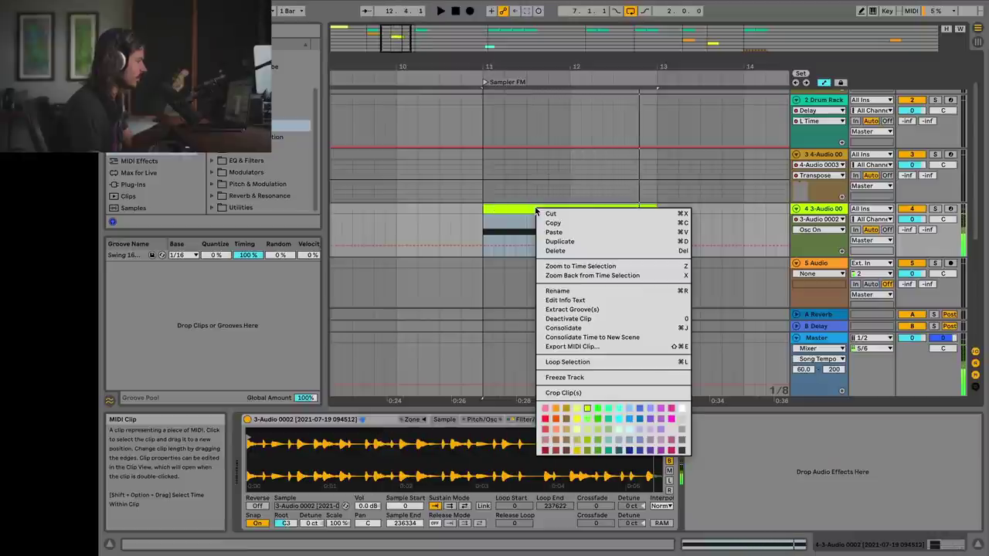
left_click(584, 361)
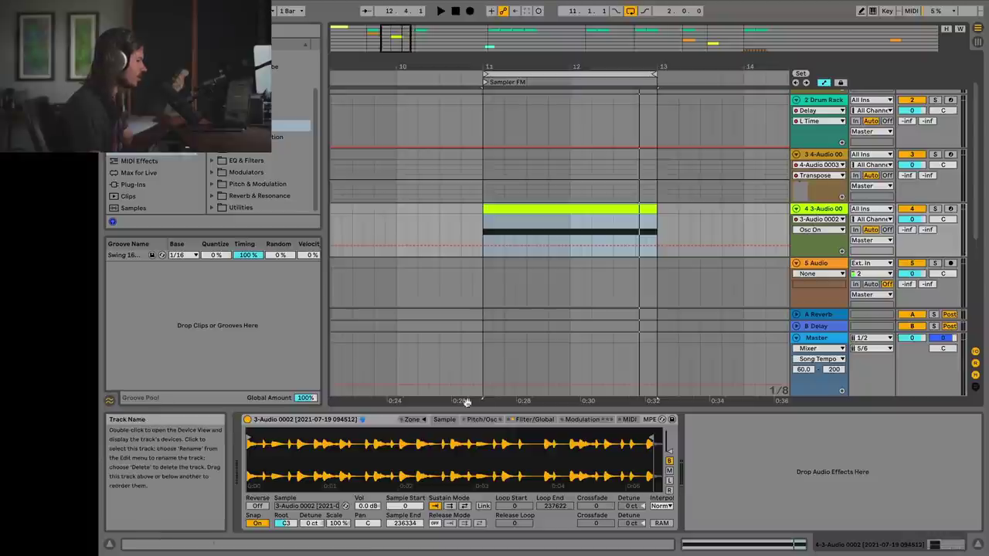
left_click(488, 419)
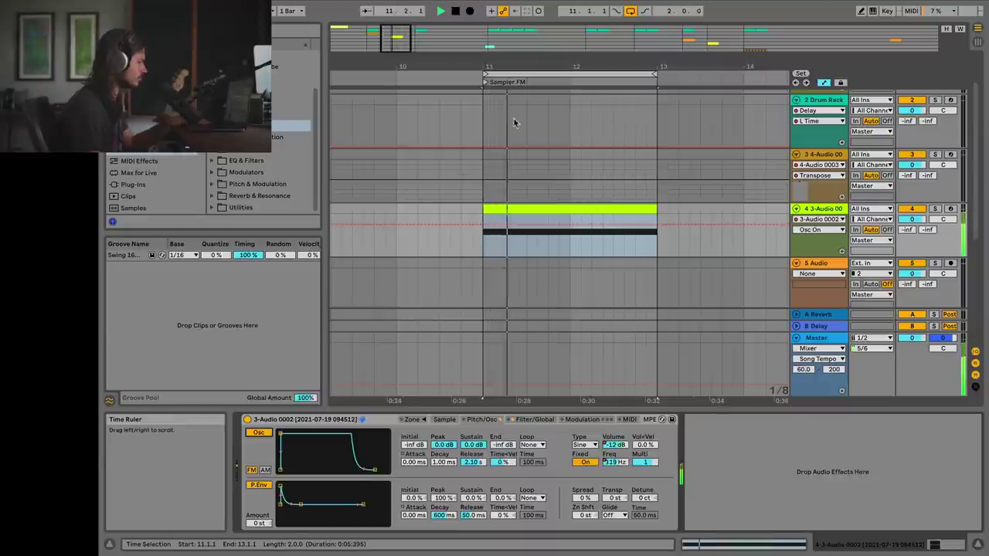
key("space")
Replace the instrument on track 4 with an empty Sampler from the instrument library.
left_click_drag(407, 48, 413, 35)
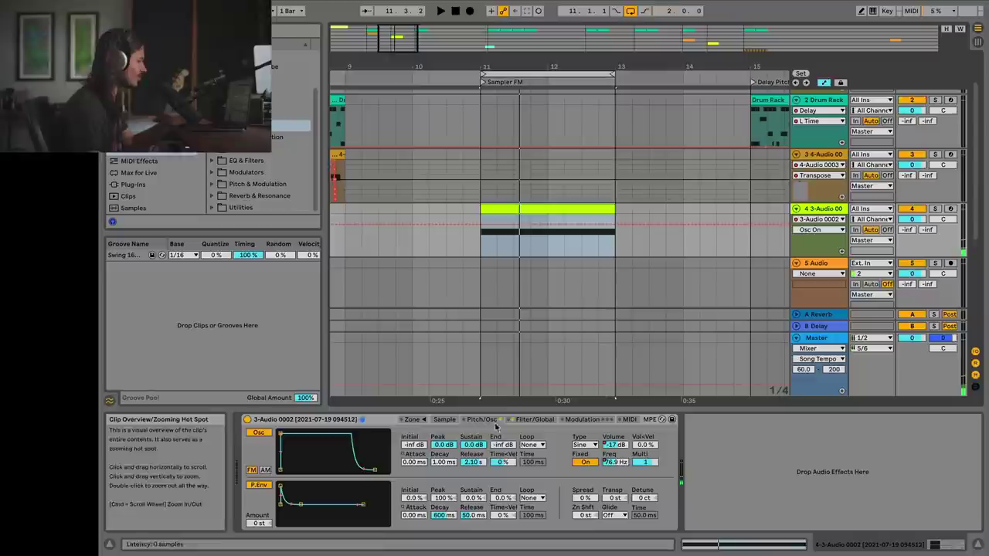
left_click(139, 138)
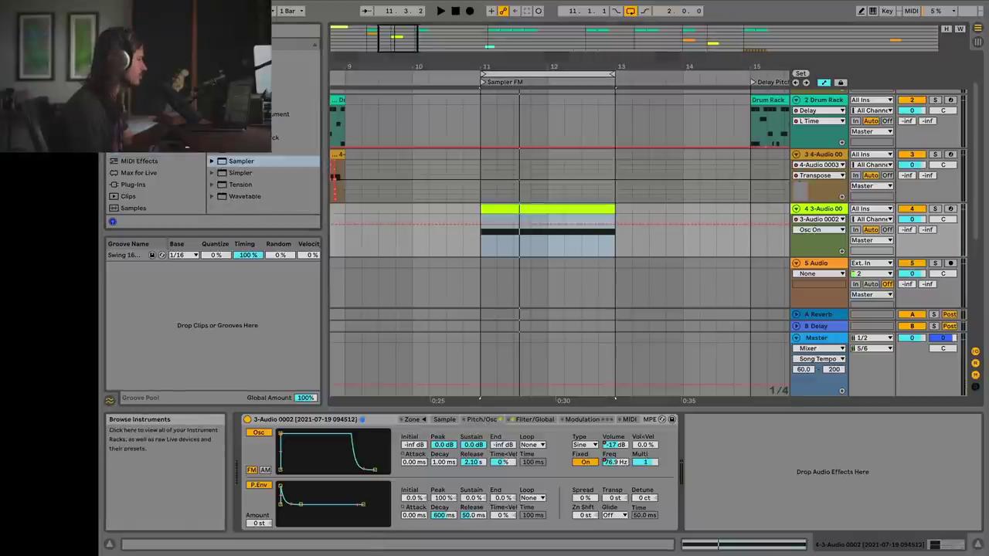
left_click(221, 160)
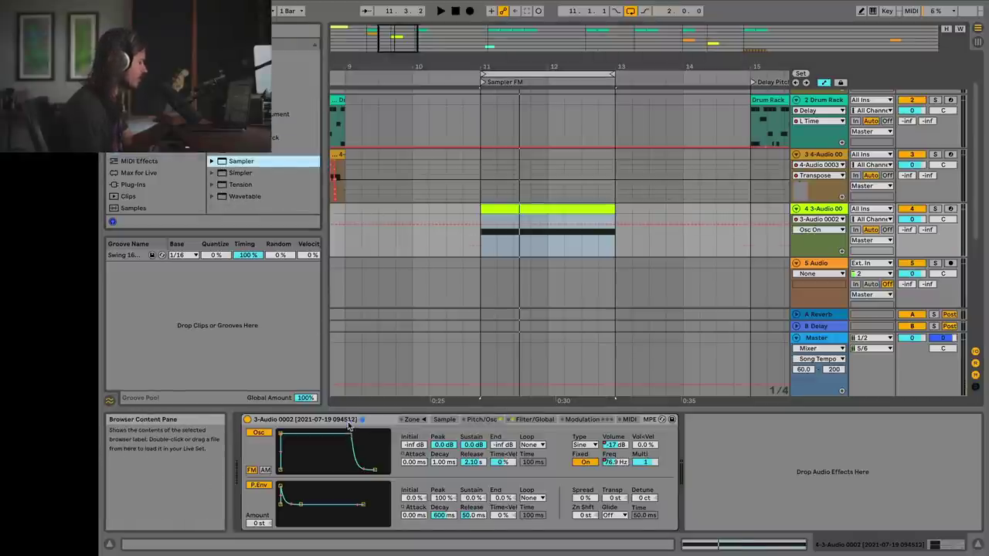
left_click_drag(347, 426, 349, 430)
Load the audio clip near bar 93 on the 5 Audio track into track 4's empty Sampler.
left_click_drag(393, 45, 393, 29)
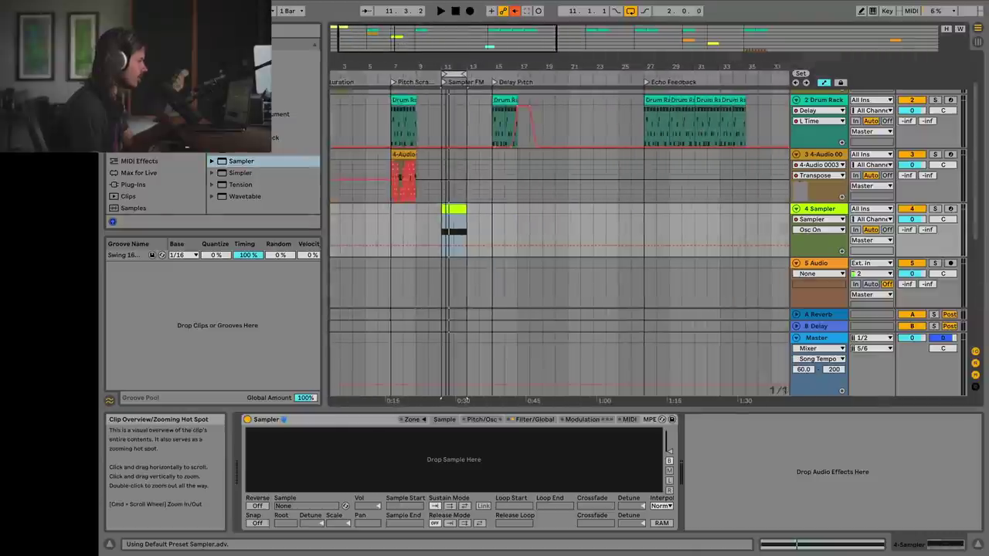
scroll(442, 400, "down", 3)
key("minus")
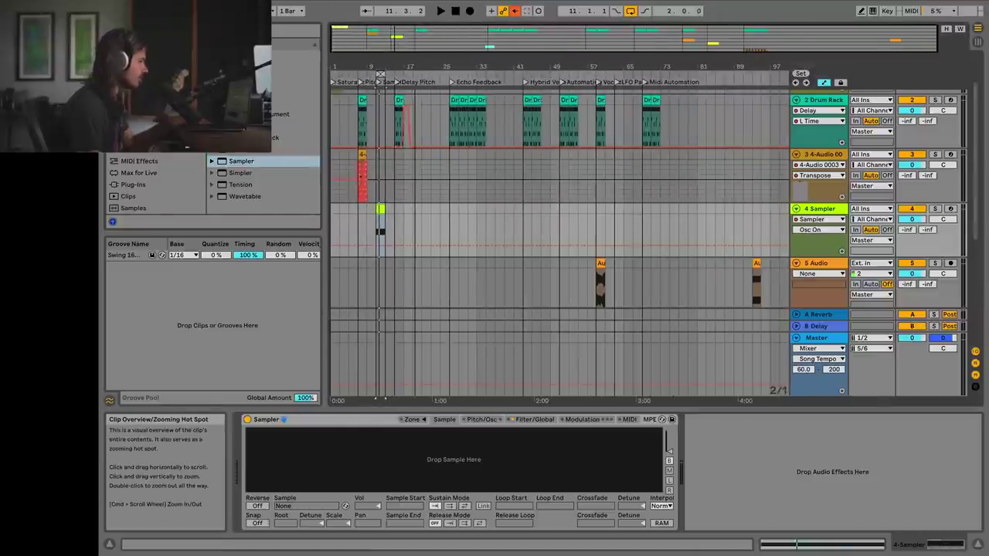
left_click_drag(755, 261, 435, 452)
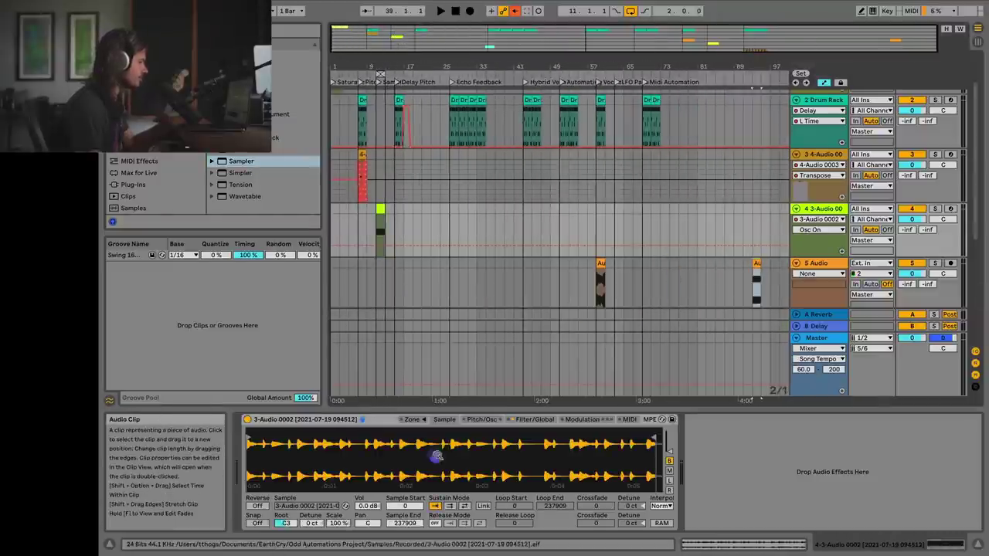
scroll(494, 187, "up", 8)
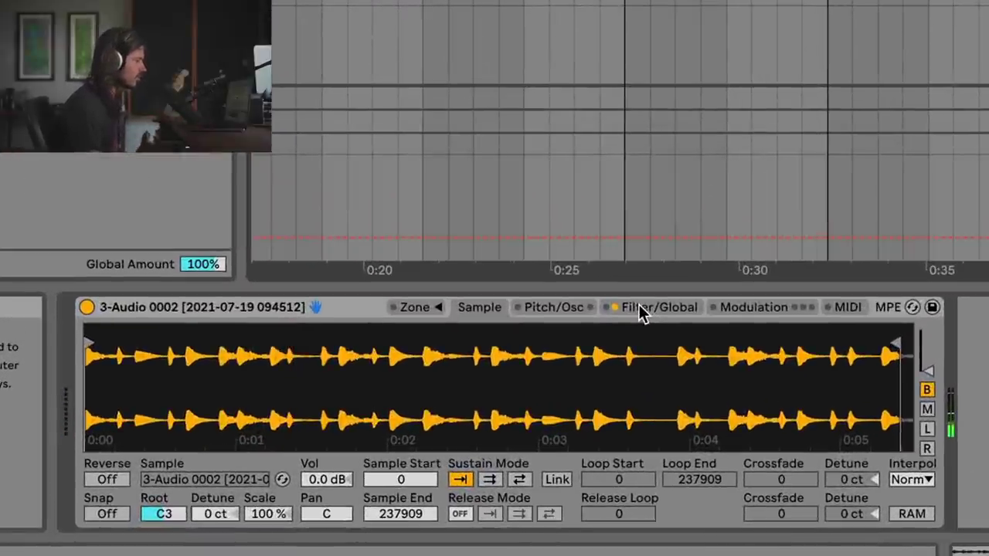
Set the Sampler's global volume to 0 dB.
left_click(640, 309)
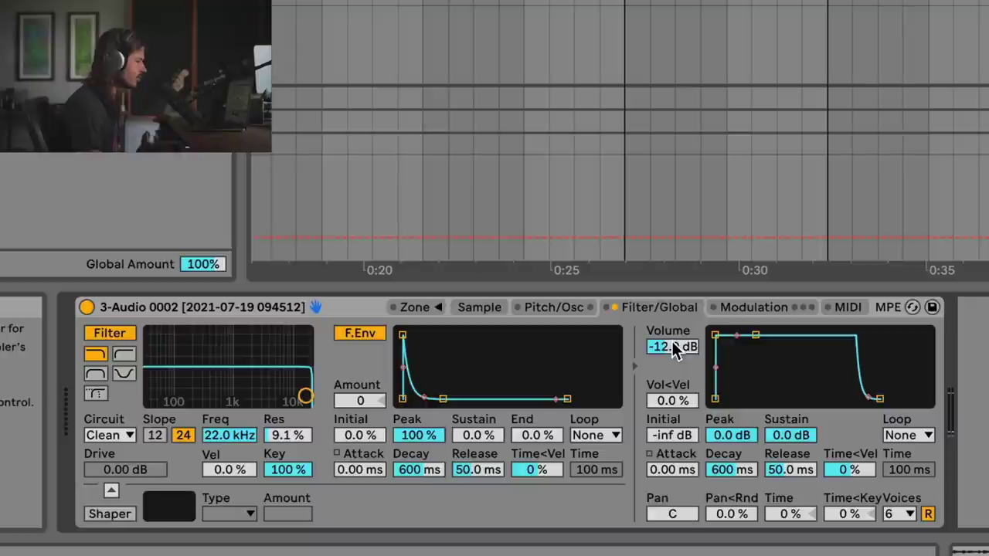
type("0")
key("Return")
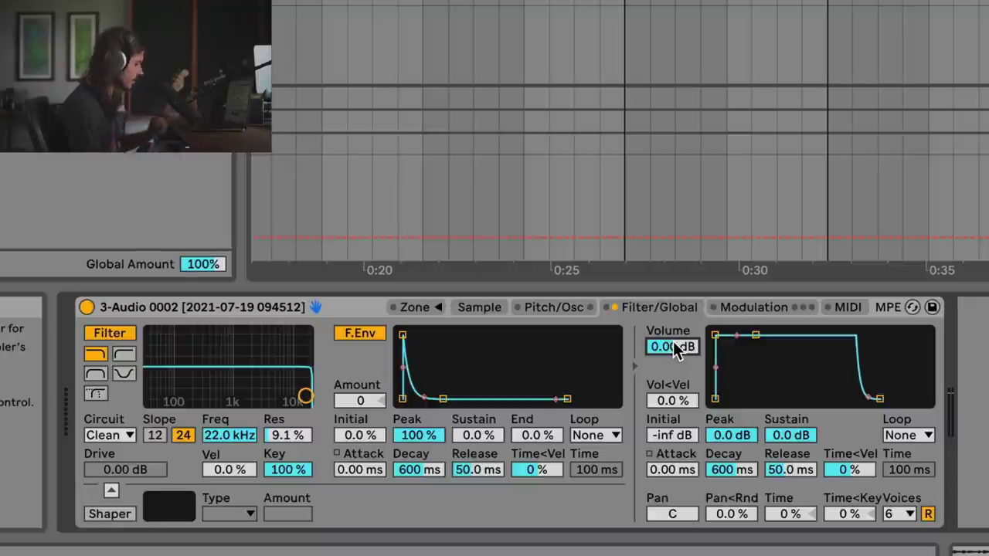
Switch on Sampler's mod oscillator in FM mode.
left_click(481, 306)
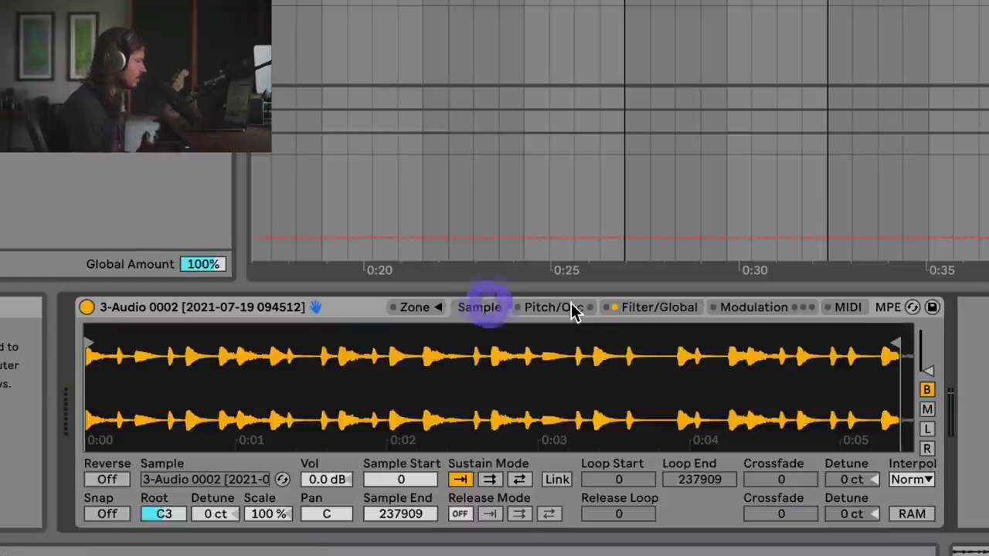
left_click(570, 307)
left_click(110, 334)
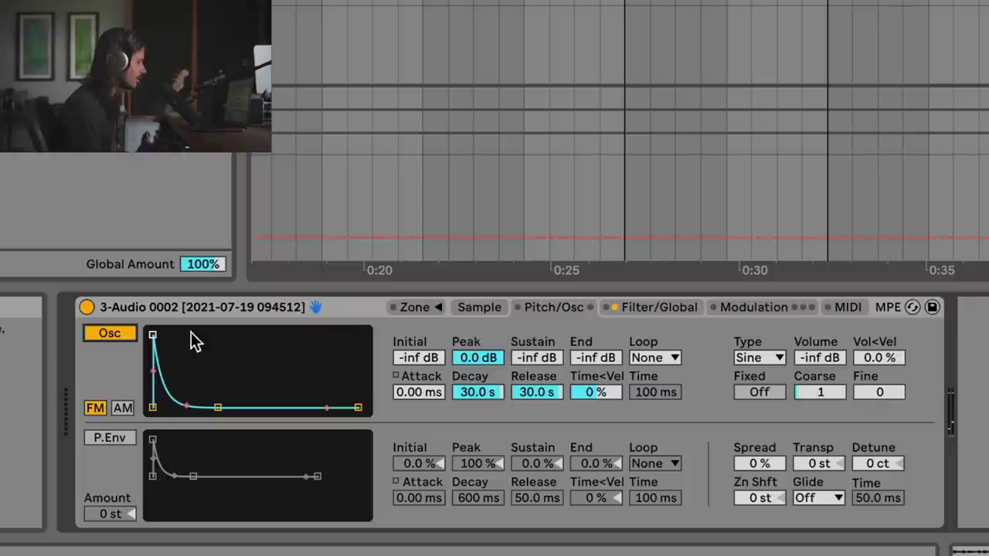
left_click(110, 340)
left_click(111, 340)
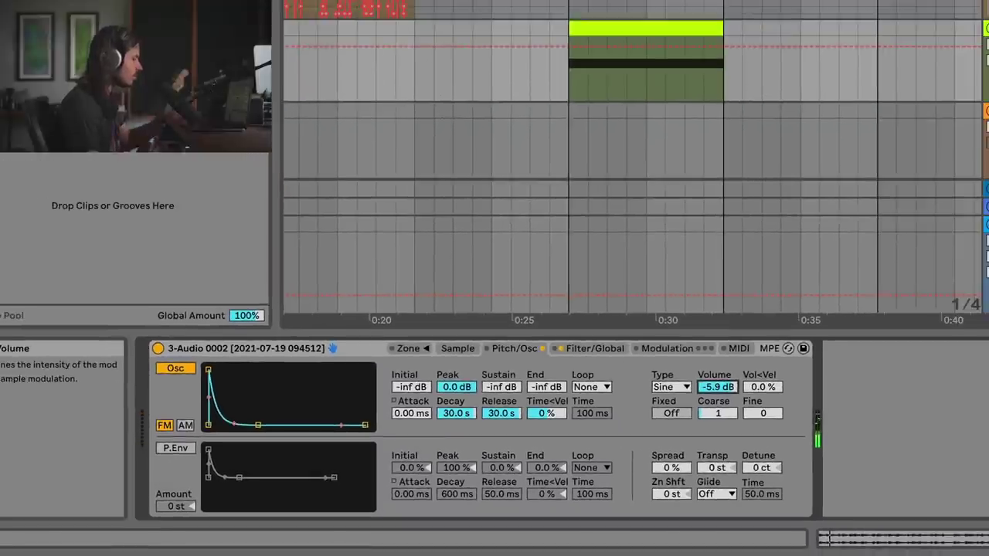
Automate the mod oscillator's Volume as a rising ramp across the track 4 clip and play it from bar 11.
left_click_drag(580, 48, 569, 98)
left_click_drag(723, 98, 723, 40)
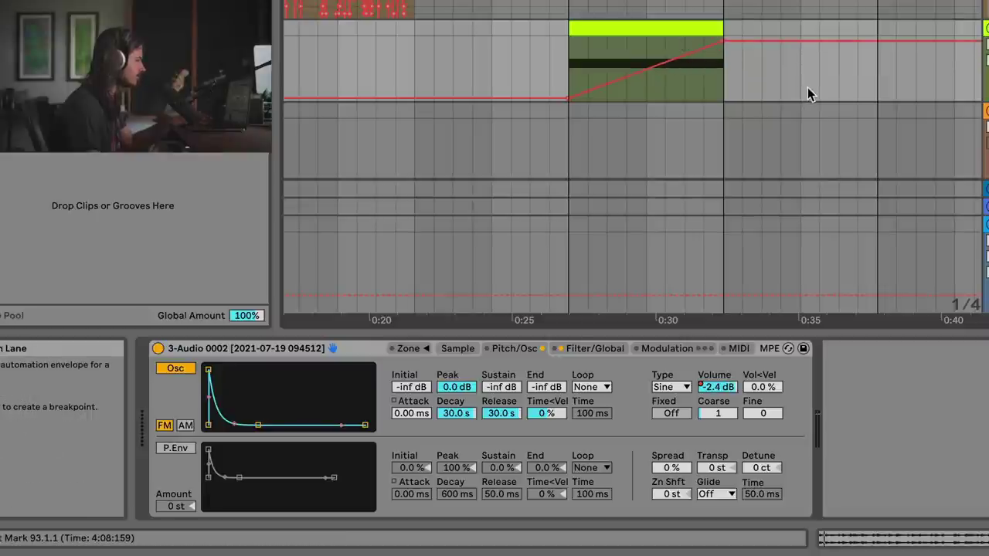
left_click(582, 68)
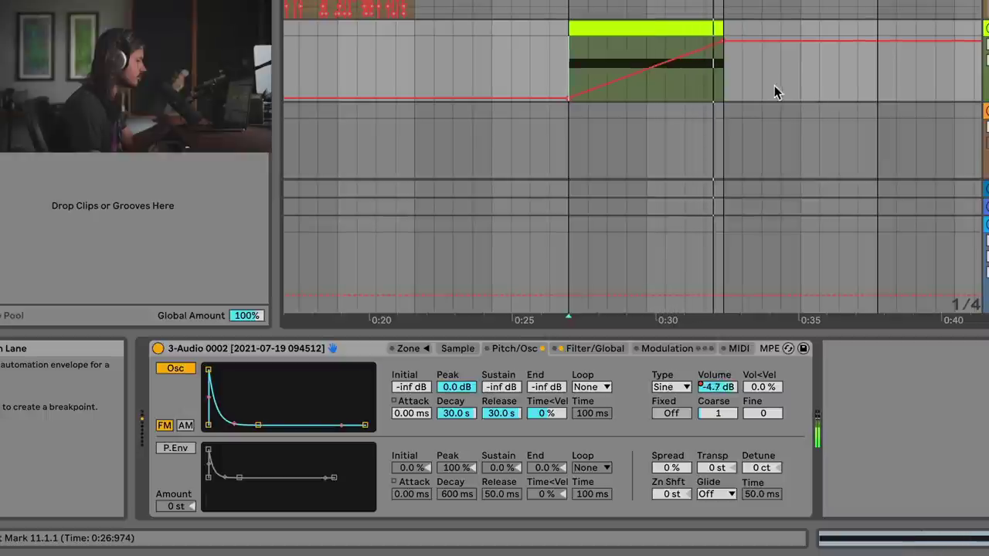
Reshape the mod oscillator's Volume automation with a raised start, a deep mid-clip dip and a rise toward the end, auditioning it.
left_click_drag(603, 86, 569, 77)
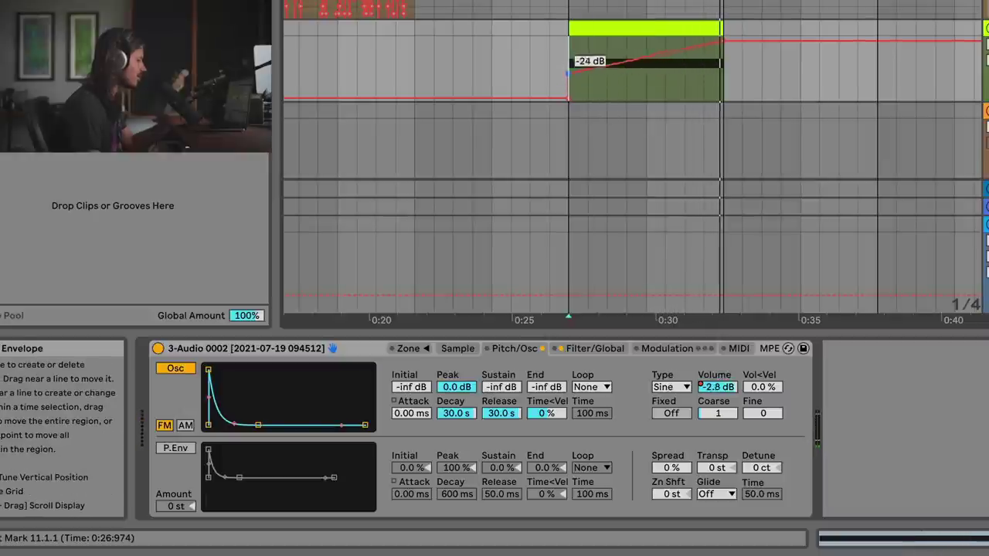
left_click_drag(626, 50, 685, 52)
key("space")
left_click_drag(650, 98, 646, 94)
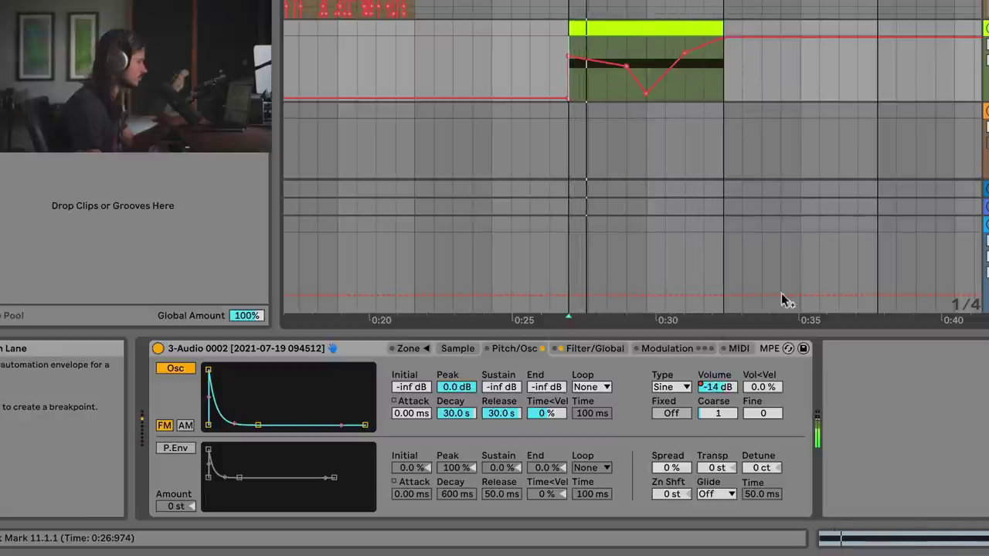
key("space")
Turn on the mod oscillator's Fixed mode and show its Freq automation on track 4.
left_click(673, 414)
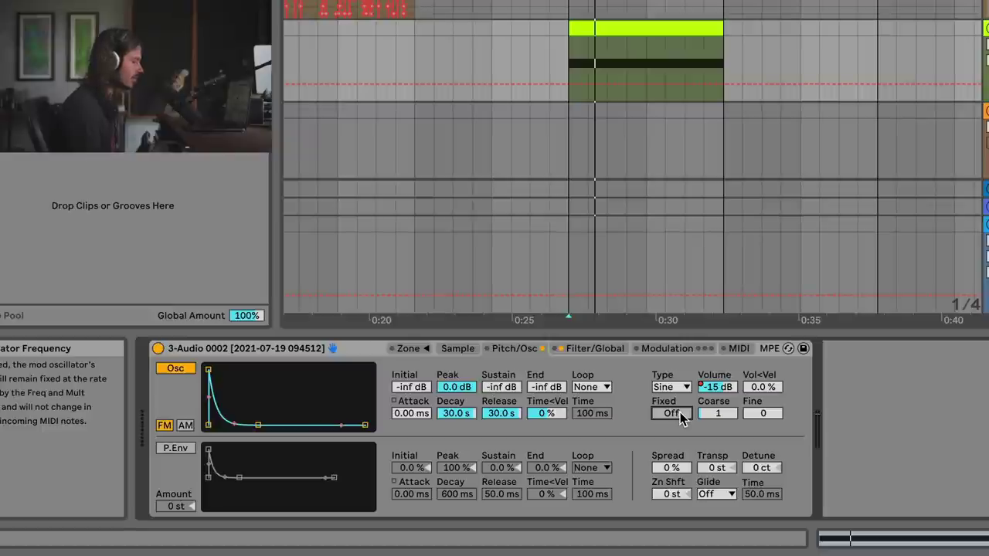
left_click(681, 416)
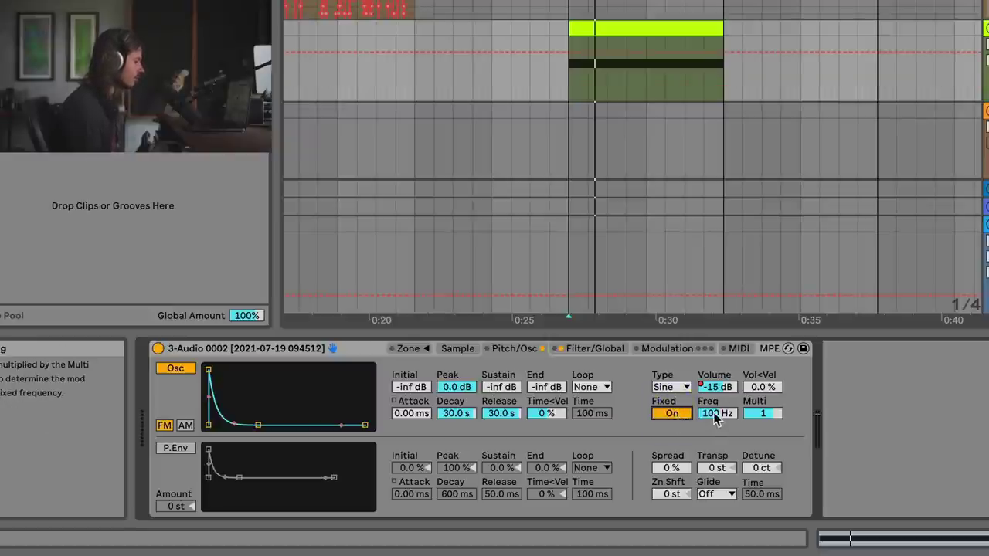
left_click(707, 418)
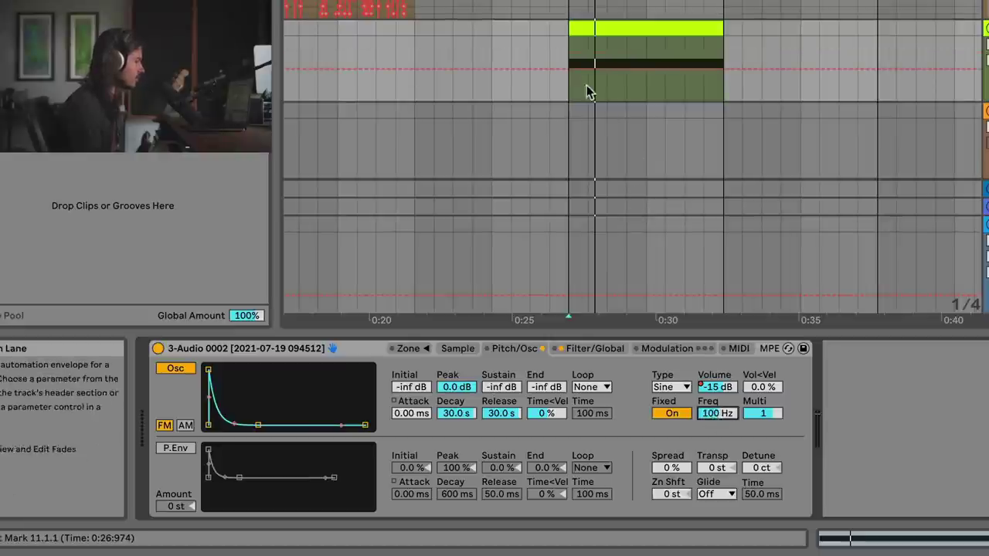
Draw a zigzag Freq automation curve with several peaks and dips across the track 4 clip and audition it.
left_click_drag(570, 70, 608, 87)
left_click_drag(665, 77, 701, 90)
left_click_drag(628, 77, 625, 59)
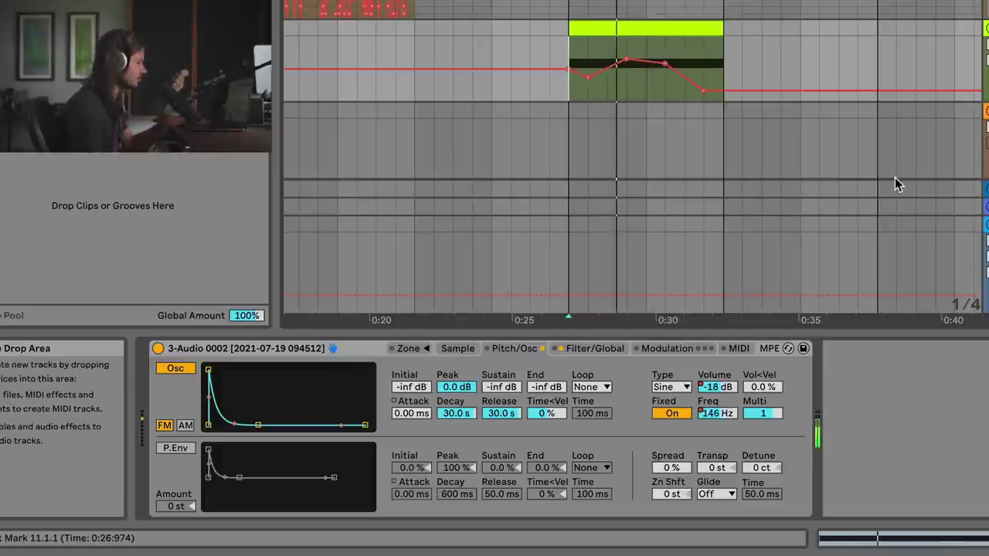
left_click_drag(723, 90, 723, 39)
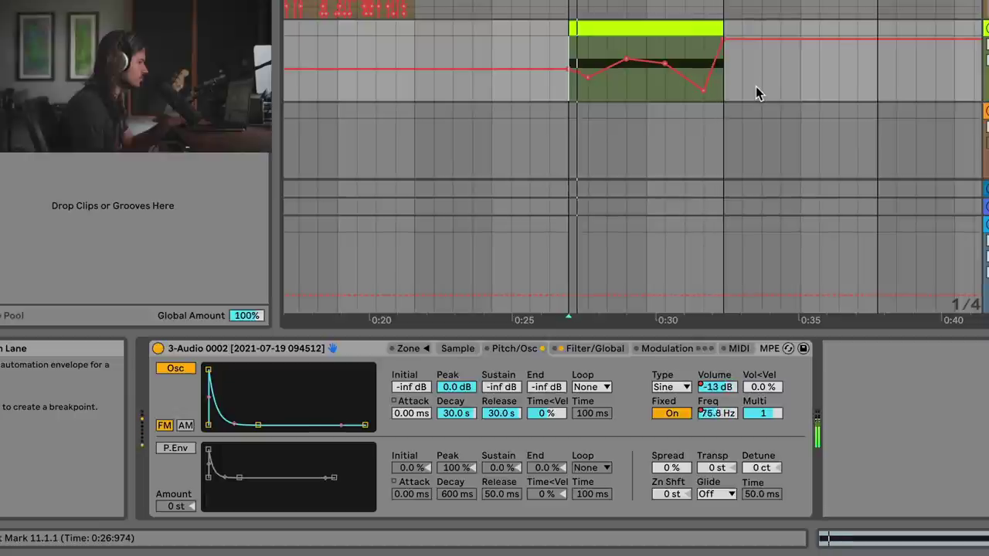
left_click_drag(627, 37, 684, 44)
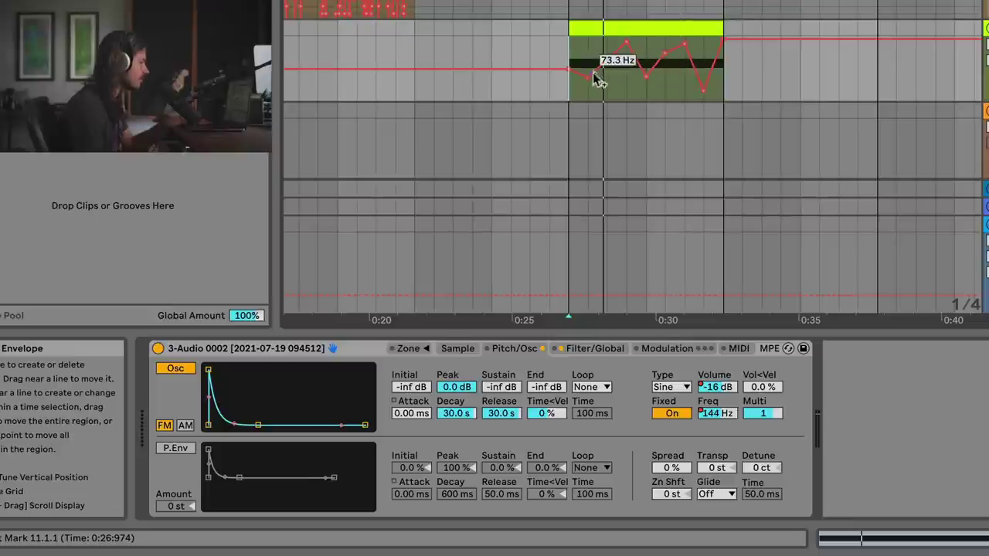
left_click_drag(573, 68, 573, 45)
key("space")
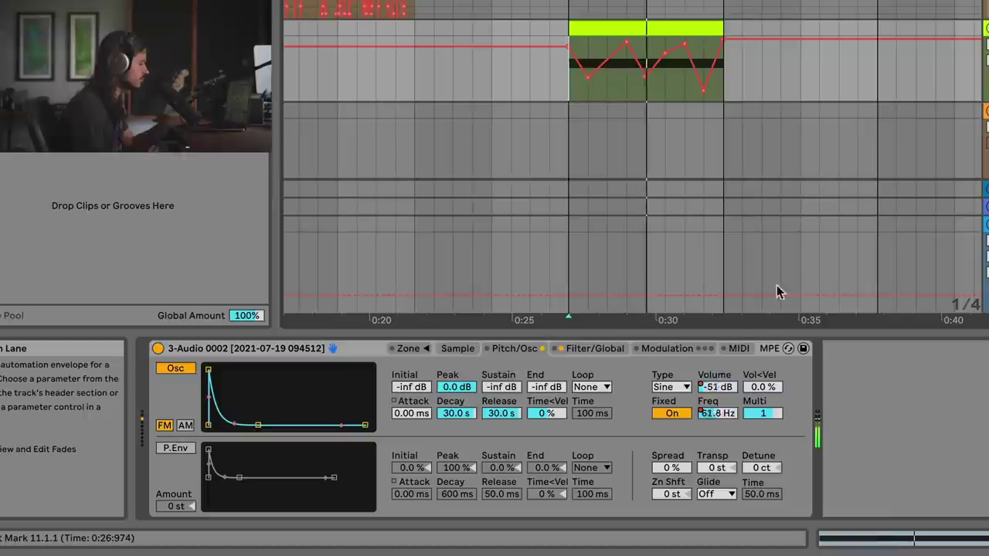
Set the mod oscillator's waveform type to Sw D.
left_click(673, 390)
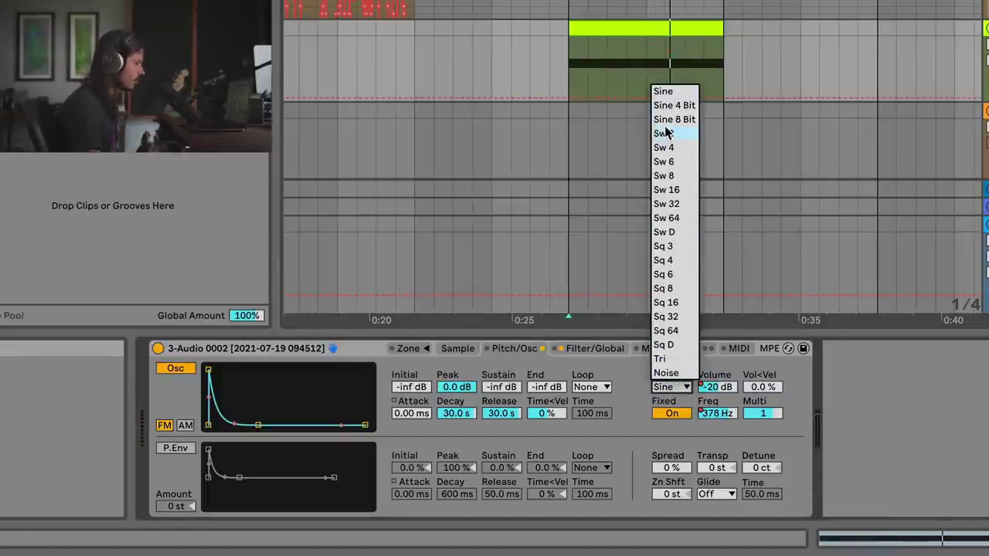
left_click(682, 234)
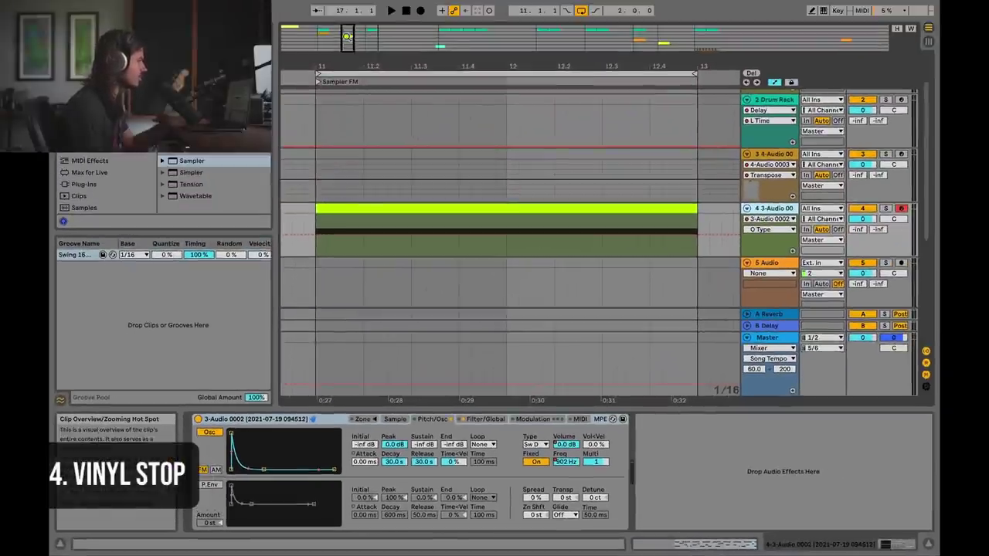
Play the Drum Rack clip in the Delay Pitch section from bar 15 with its Delay L Time automation.
left_click_drag(347, 36, 372, 37)
left_click(422, 100)
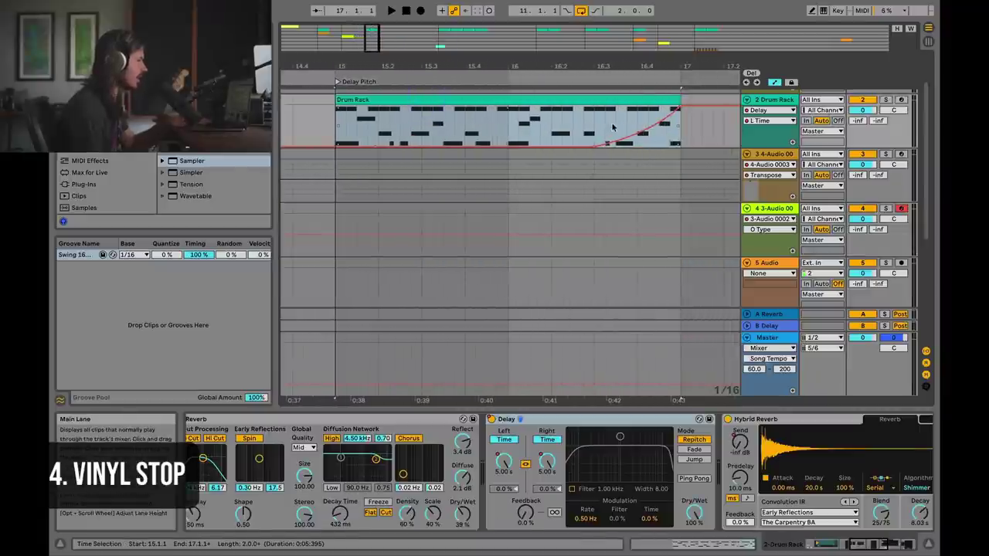
key("space")
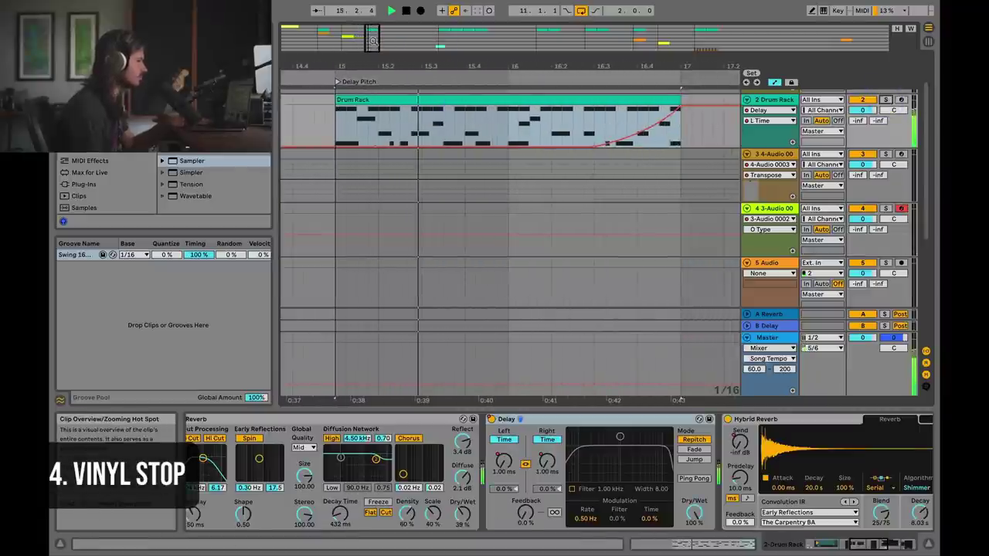
left_click_drag(533, 67, 474, 67)
left_click_drag(374, 46, 374, 41)
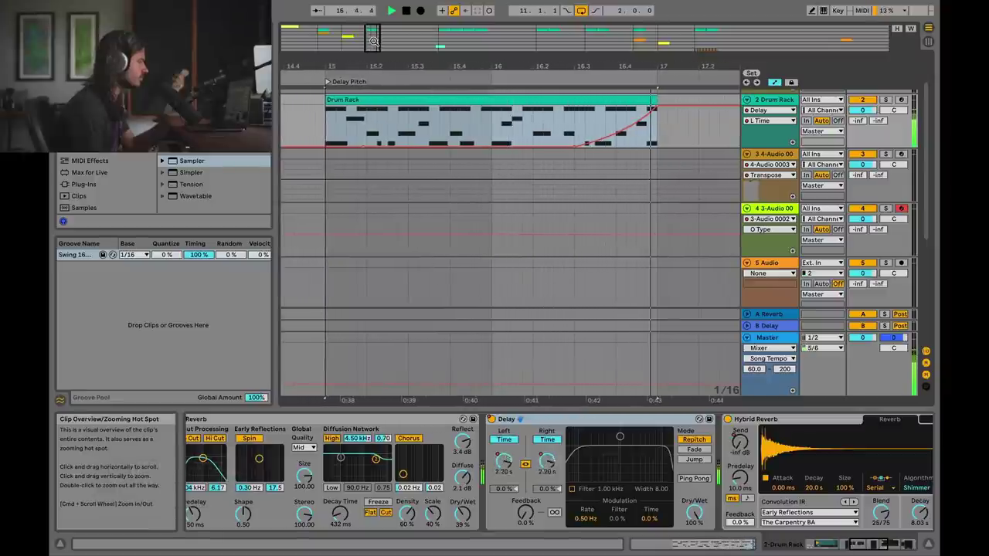
left_click(326, 126)
key("space")
key("space")
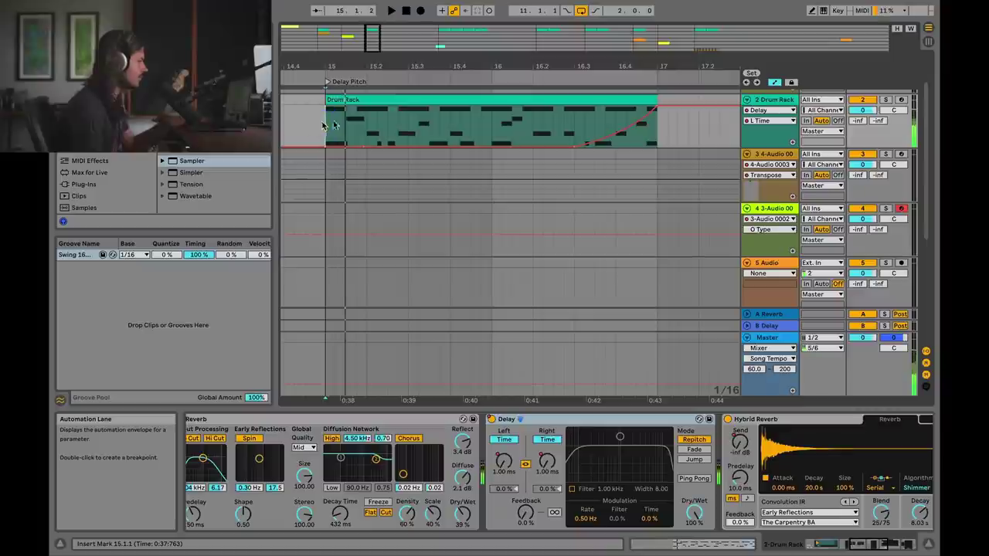
Replace the drum track's Delay with a fresh default Delay placed before Hybrid Reverb.
right_click(564, 422)
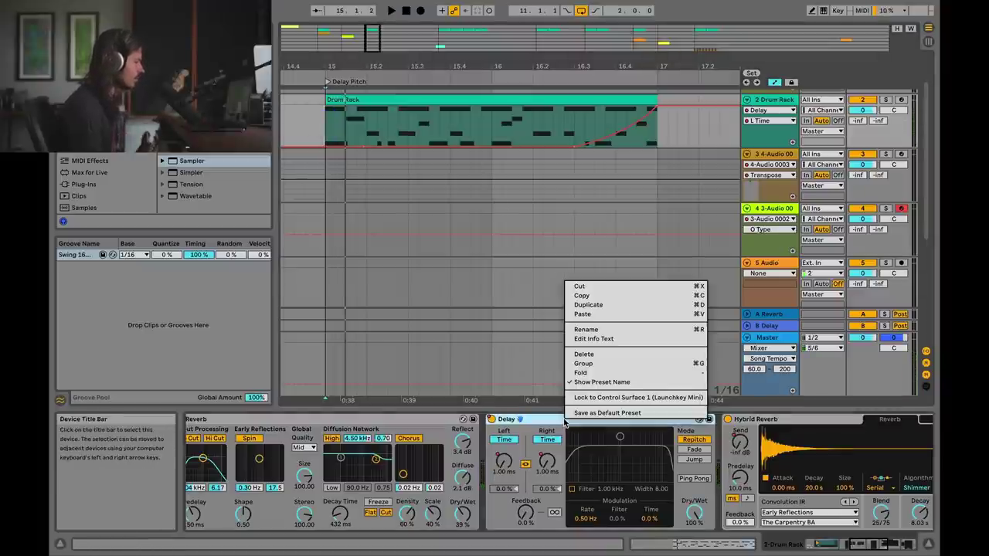
left_click(581, 286)
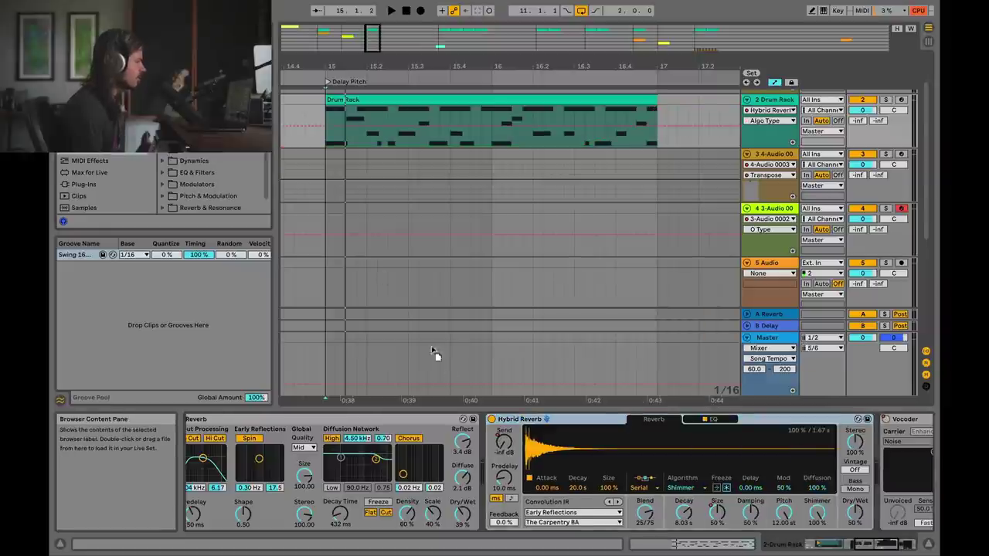
left_click_drag(435, 353, 479, 446)
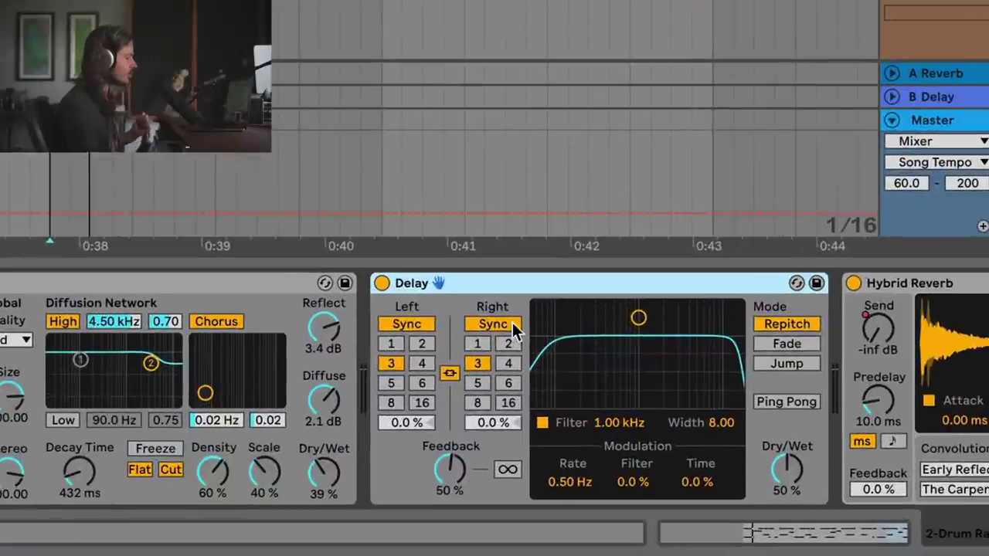
Set the Delay to unsynced 1.00 ms times with 0% Feedback, 100% Dry/Wet and its filter off.
left_click(410, 326)
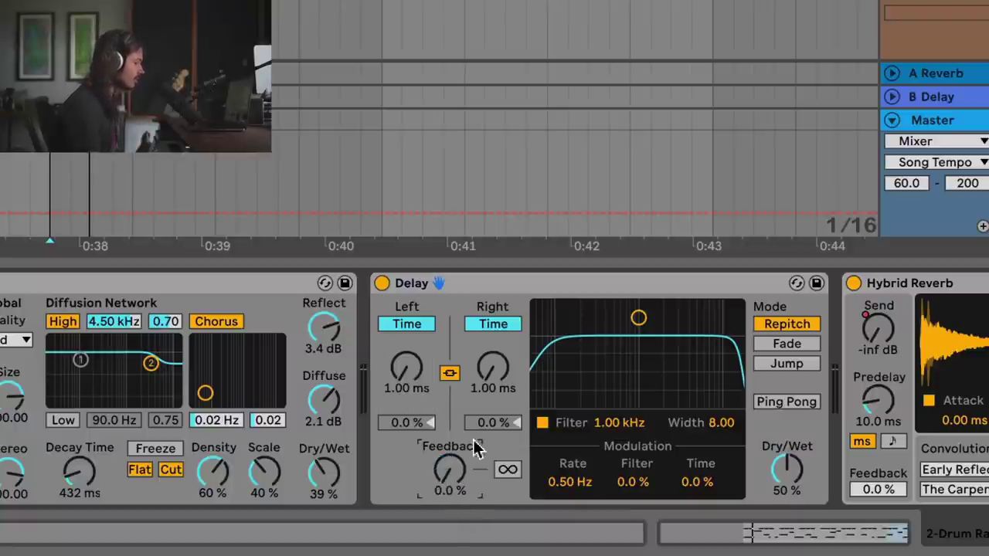
left_click(545, 422)
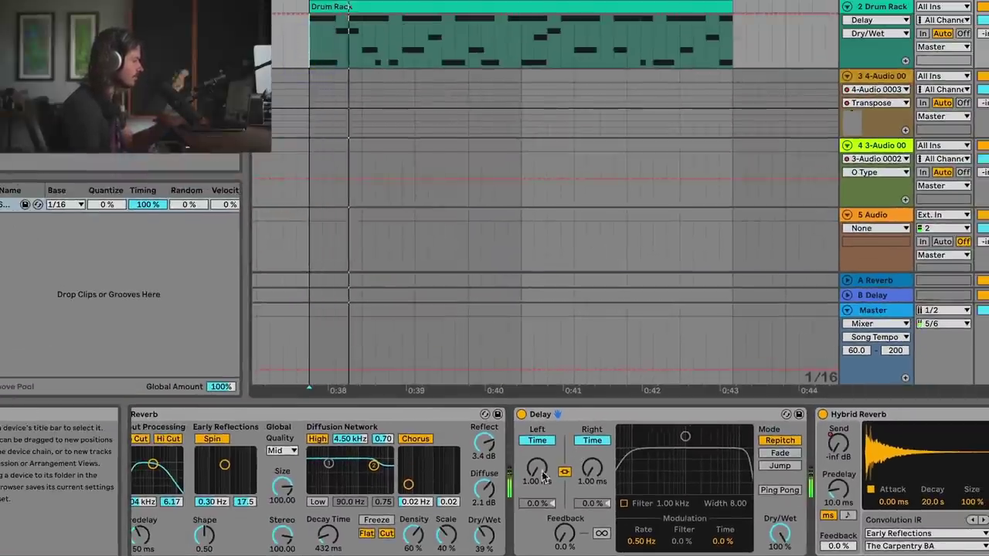
Automate the Delay's L Time to ramp up from 1.00 ms near the drum clip's end, and return to the clip's start.
mouse_move(537, 468)
left_mouse_down()
mouse_move(537, 429)
mouse_move(537, 468)
left_mouse_up()
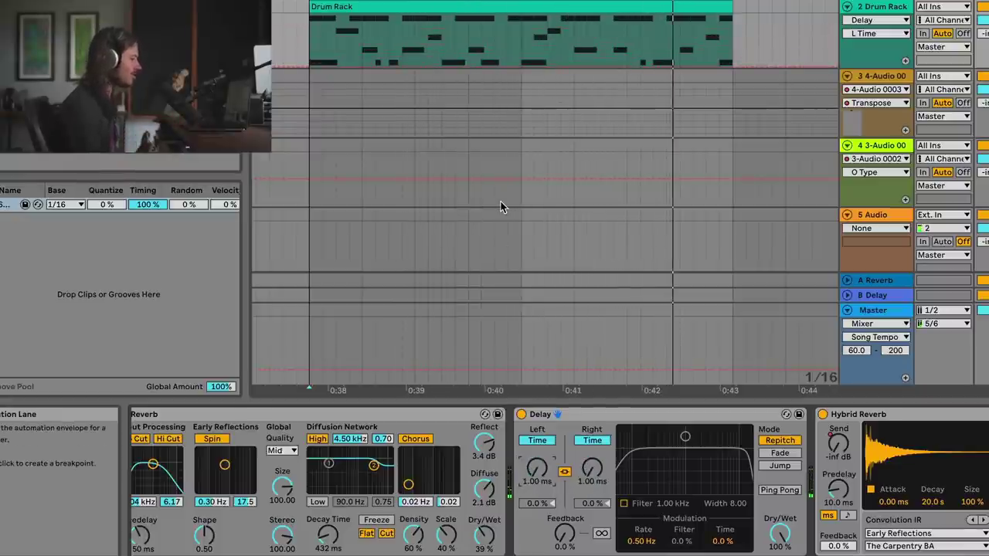
left_click(651, 67)
left_click_drag(687, 68, 733, 14)
left_click(307, 31)
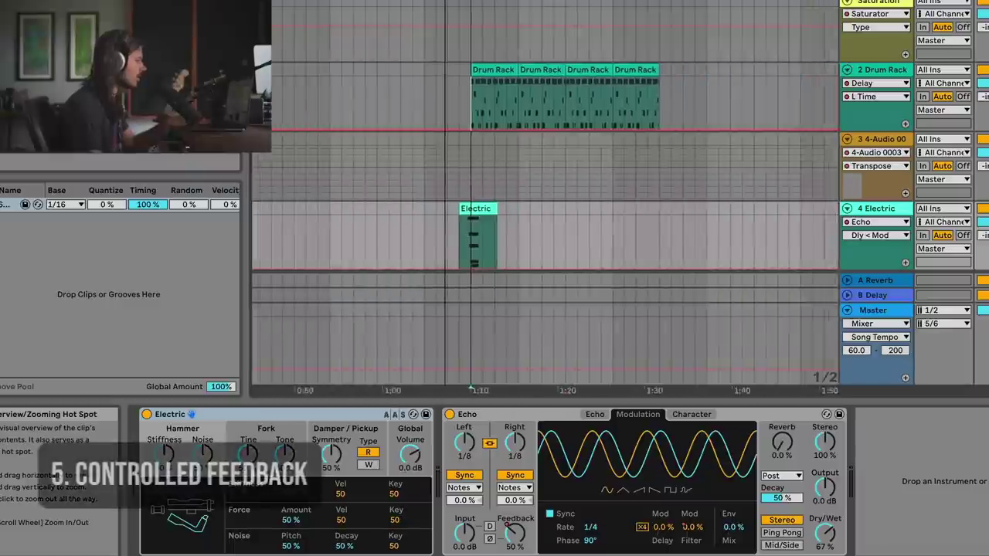
Play the Electric clip from near its start with Echo bypassed, and switch Echo back on.
scroll(518, 193, "up", 2)
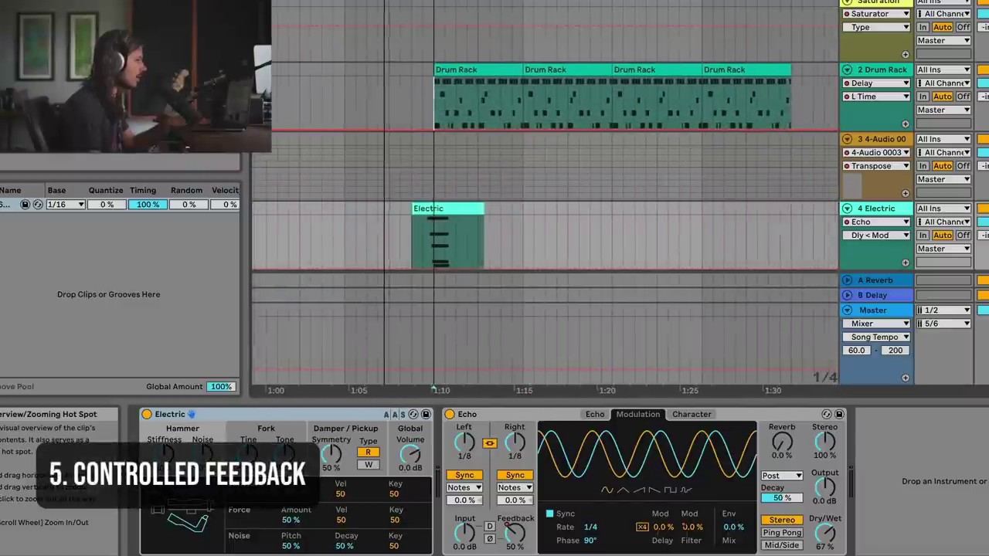
left_click(418, 228)
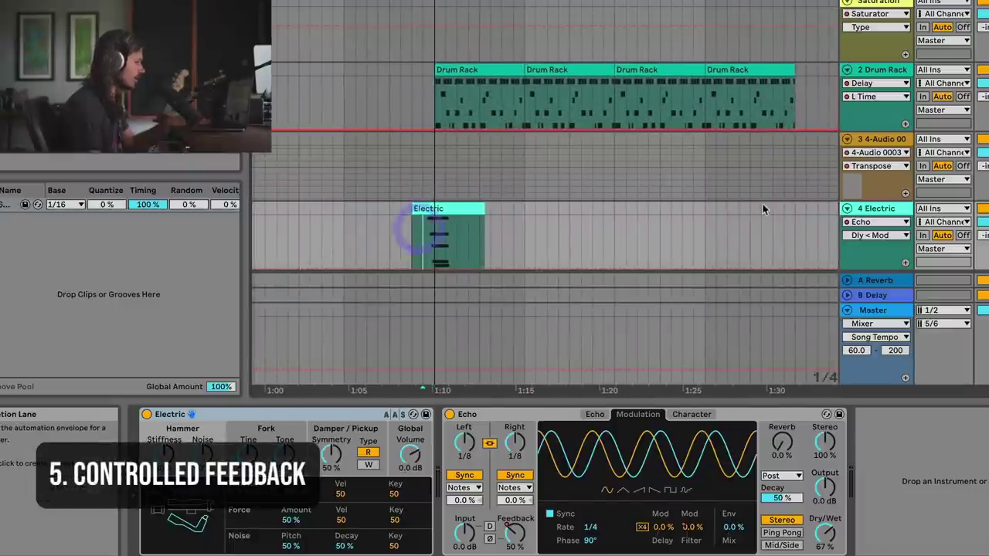
left_click(449, 414)
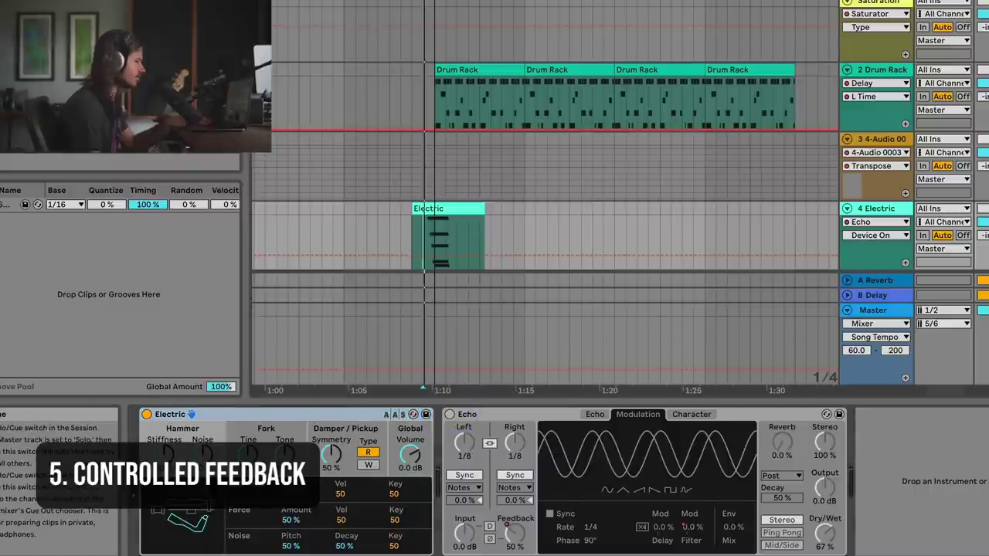
key("space")
key("space")
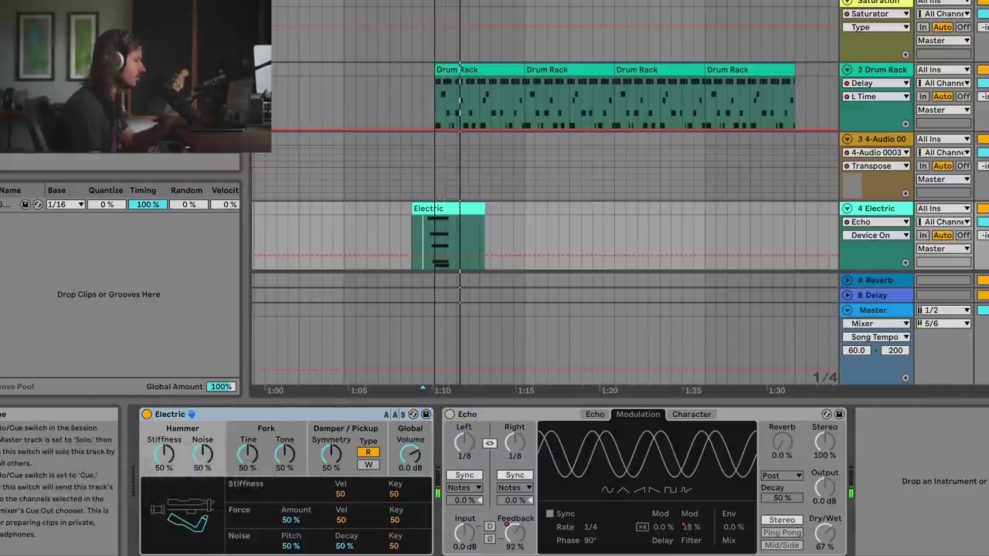
left_click(449, 415)
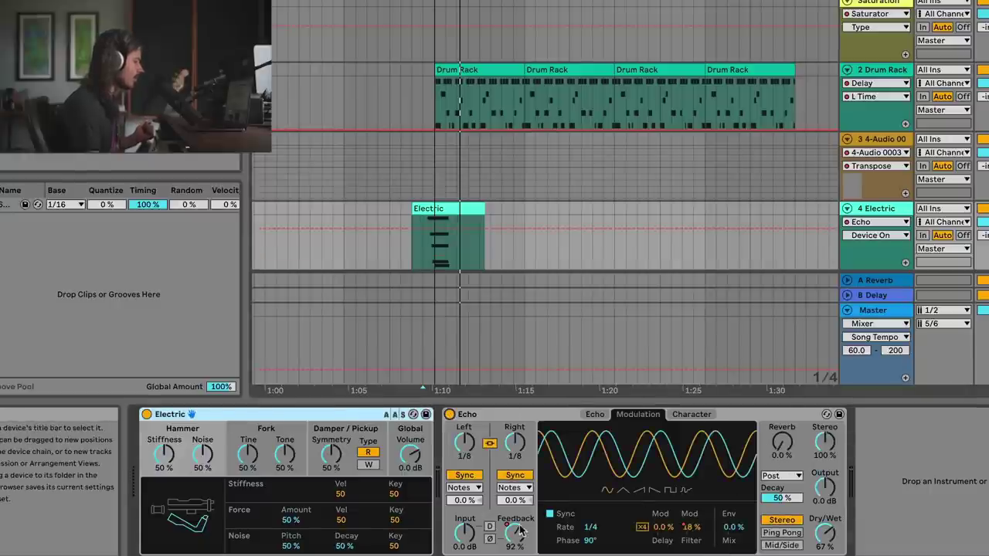
Play the Electric clip from near its start with Echo enabled.
left_click(423, 167)
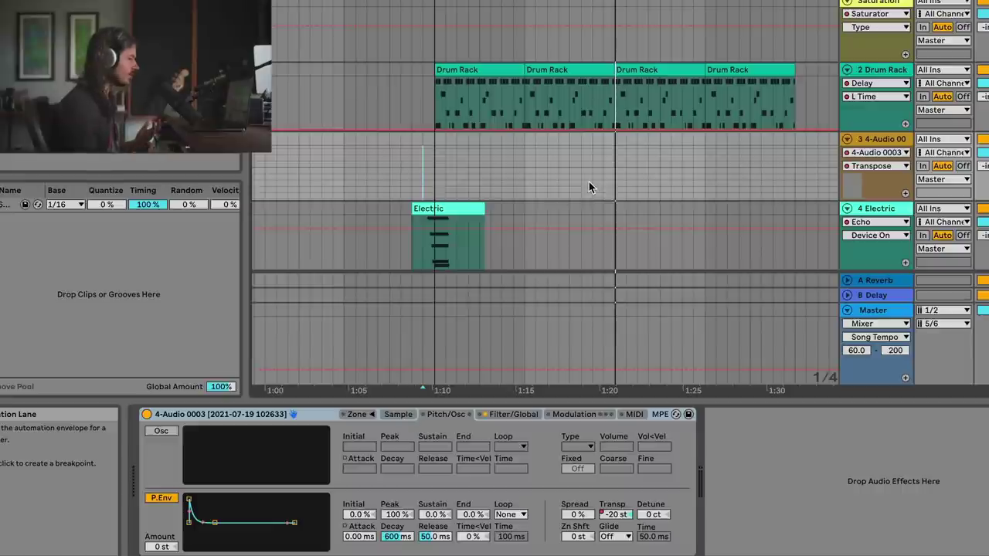
left_click(718, 202)
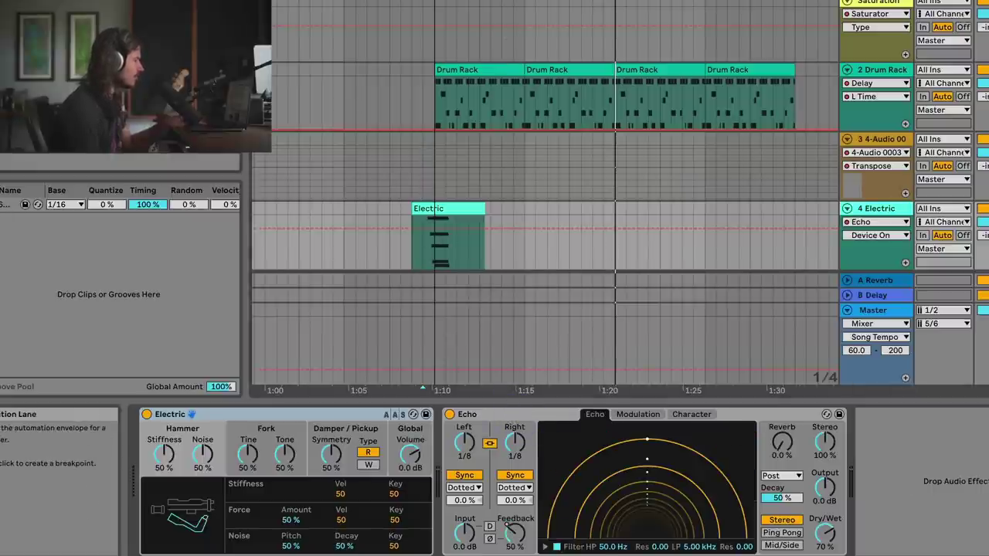
scroll(439, 232, "up", 3)
left_click(413, 265)
key("space")
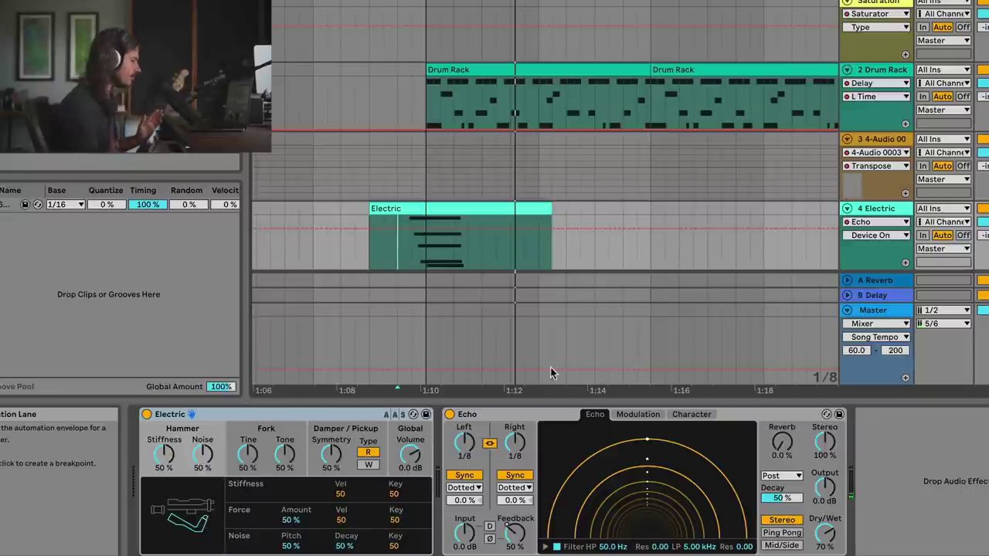
Set Echo's delay sync mode to Notes and replay the Electric clip.
left_click(515, 487)
left_click(522, 500)
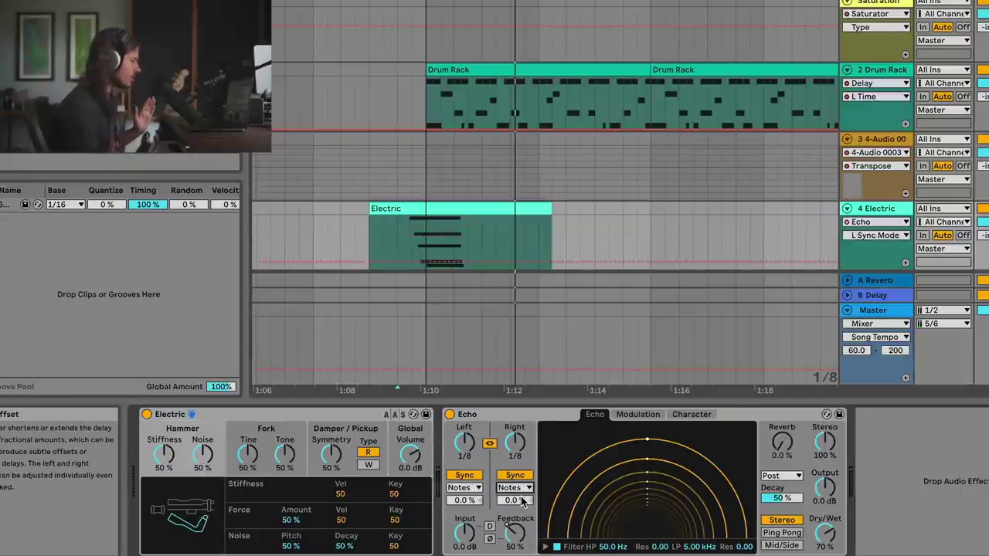
left_click(394, 223)
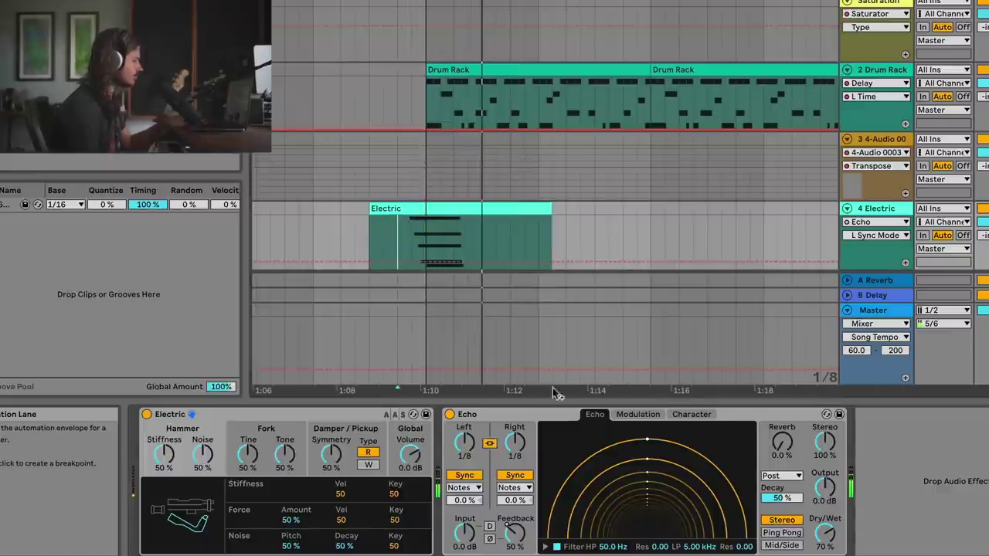
Delete the existing automation for Echo's Feedback and its filter modulation amount.
right_click(519, 525)
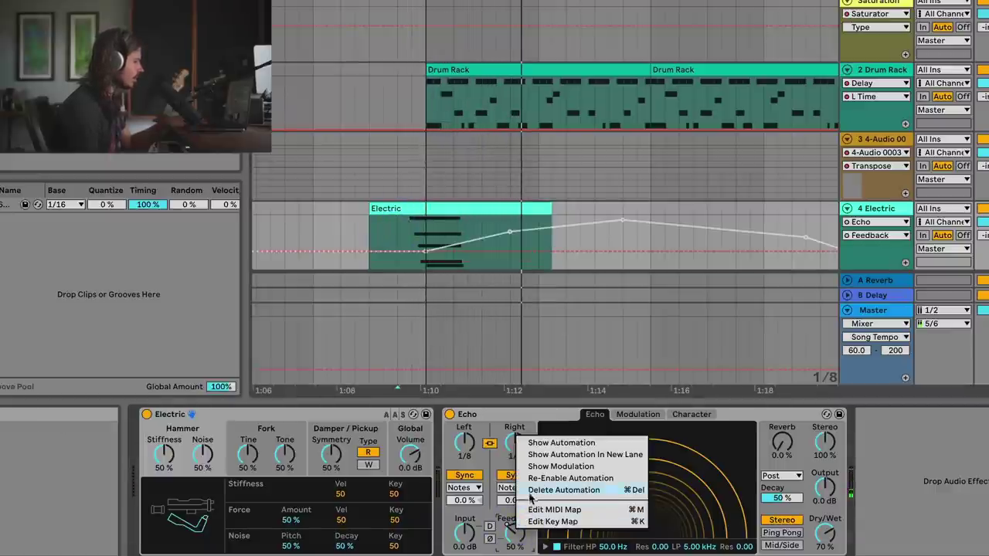
left_click(532, 491)
left_click(638, 418)
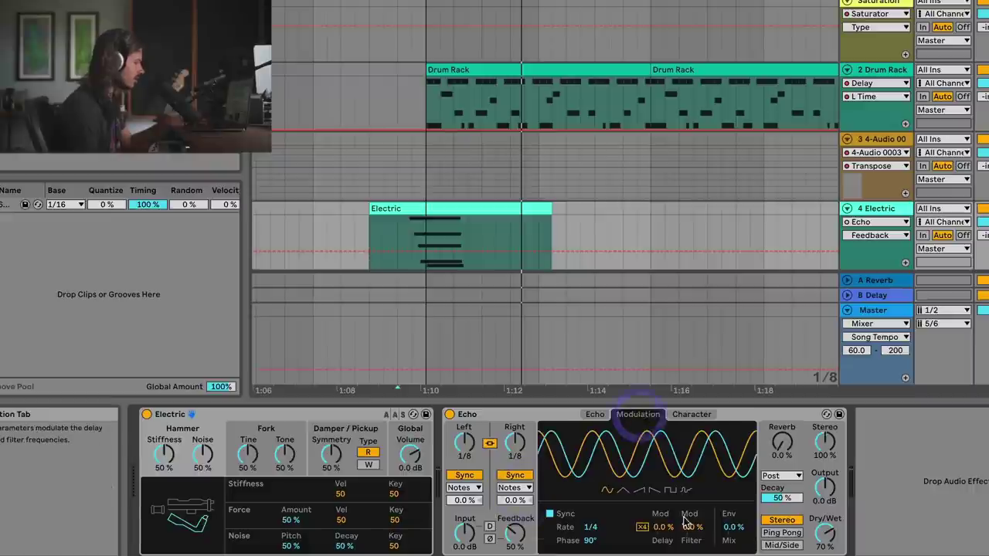
right_click(693, 527)
left_click(695, 493)
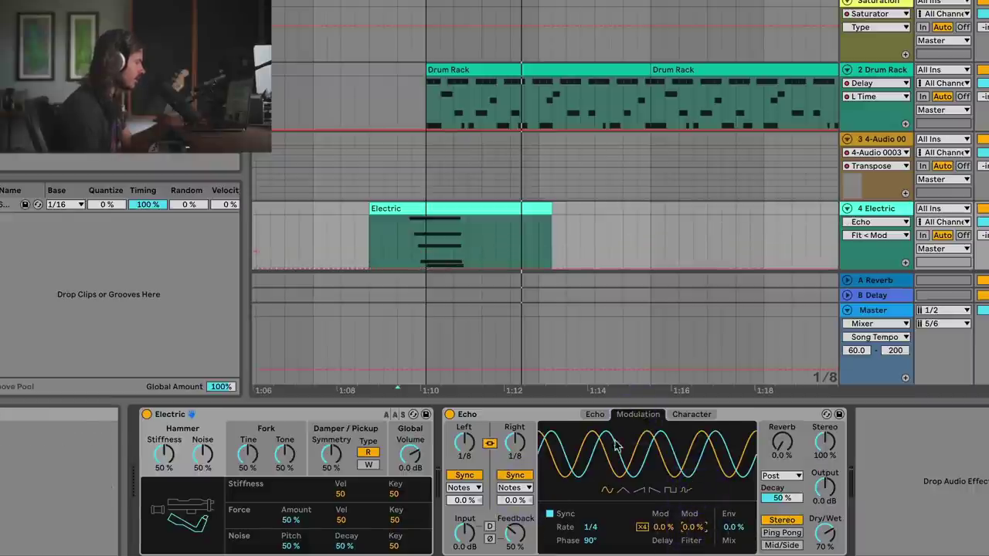
Raise Echo's Feedback to 57%.
left_click(595, 415)
left_click(514, 531)
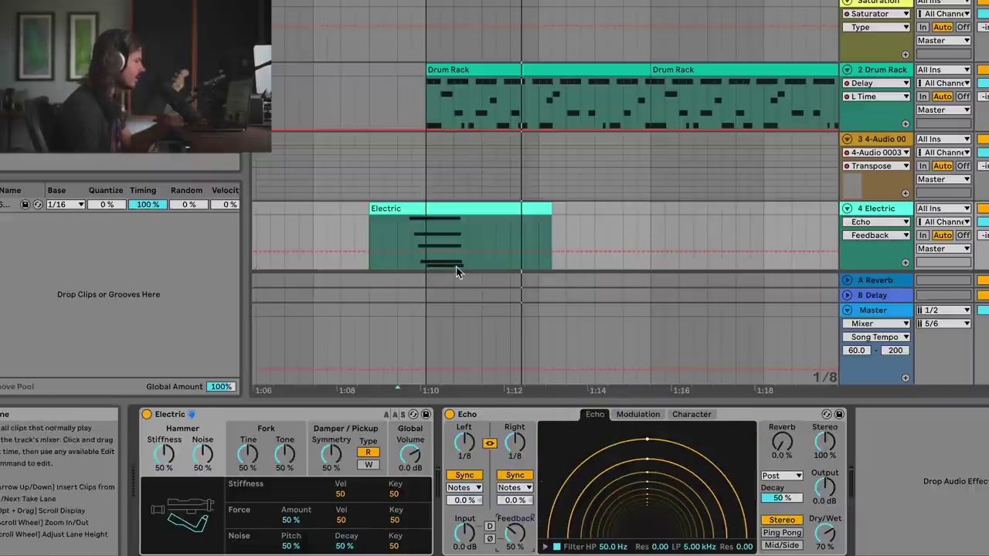
left_click_drag(456, 2, 462, 4)
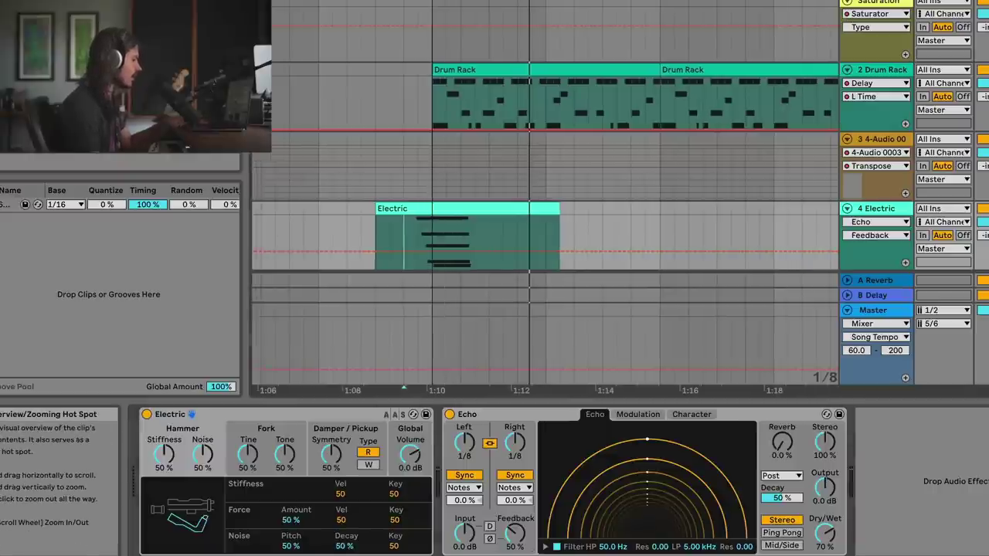
mouse_move(514, 533)
left_mouse_down()
mouse_move(515, 490)
mouse_move(515, 528)
left_mouse_up()
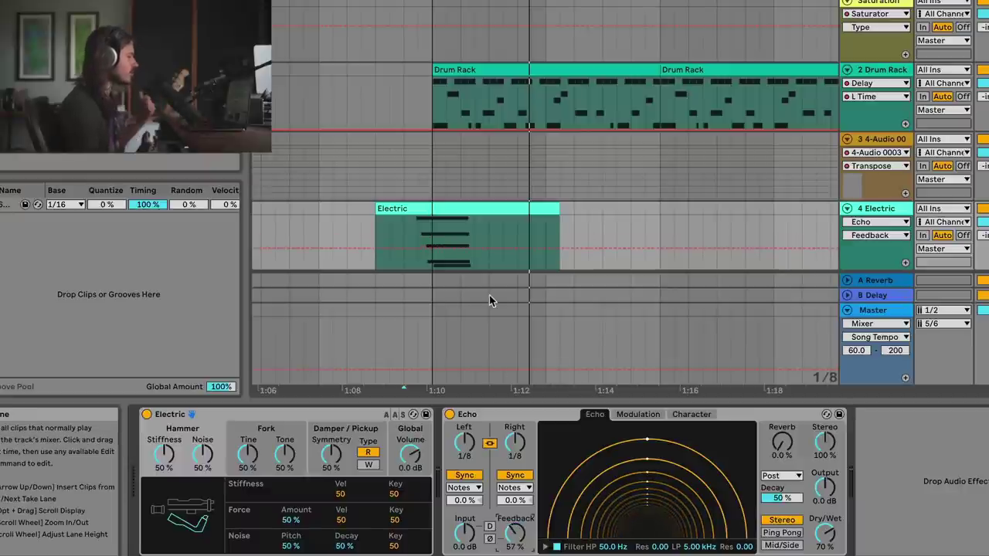
Automate Echo's Feedback to rise from 57% near 1:10 to 106% at the Electric clip's end and fall to about 75% after 1:18.
left_click(431, 248)
left_click_drag(547, 248, 559, 230)
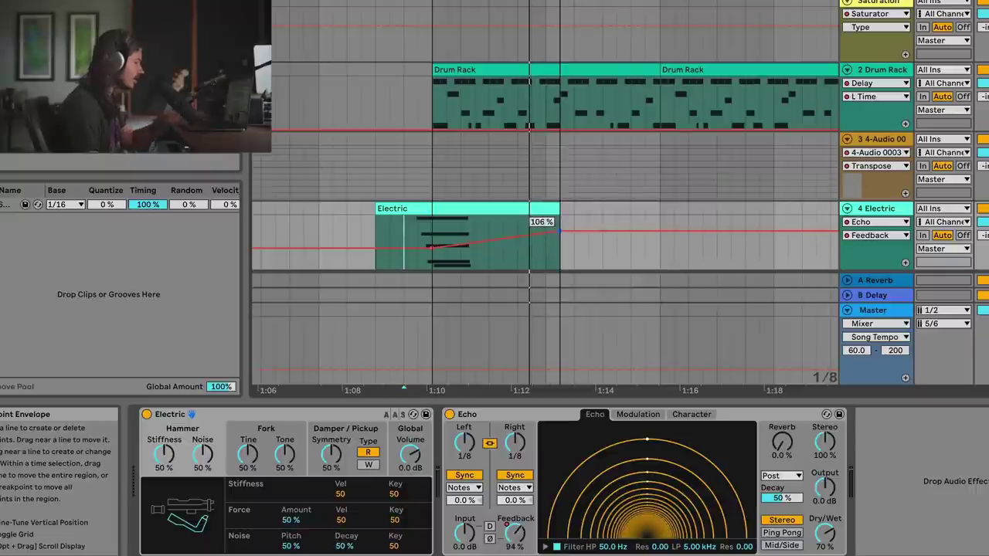
left_click(786, 232)
left_click_drag(787, 232, 787, 246)
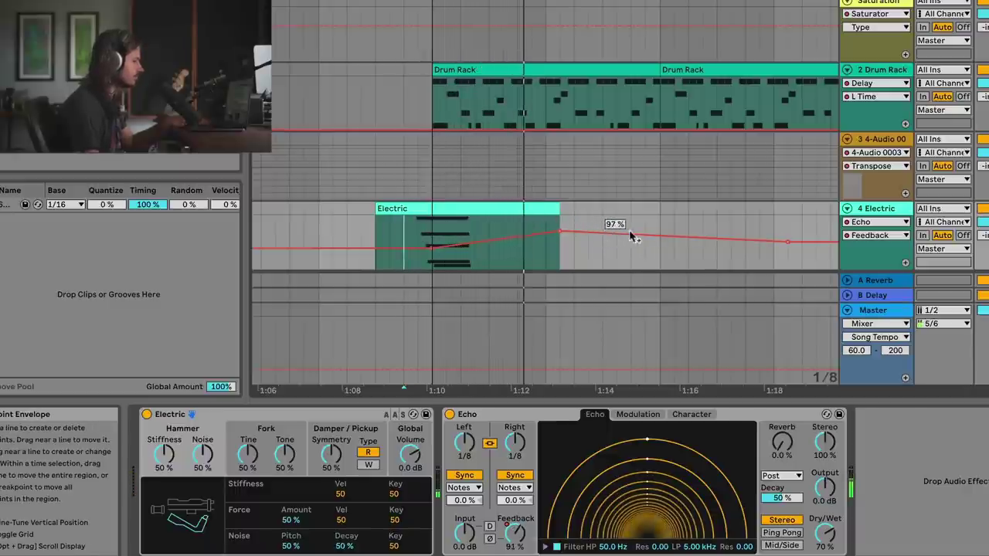
Add a higher peak to the Feedback automation near 1:15 and extend the final fall to about 1:21.
left_click_drag(649, 235, 649, 226)
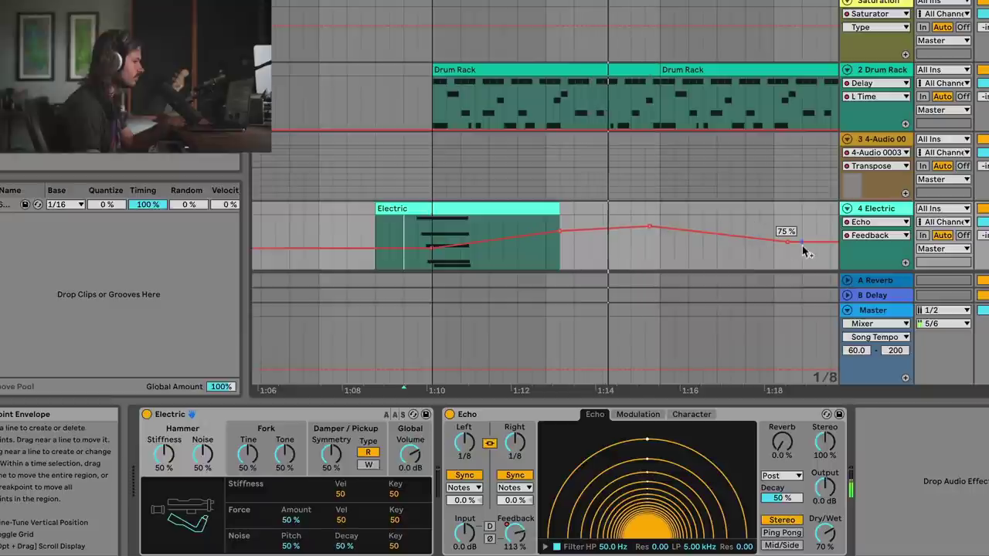
left_click_drag(587, 1, 431, 1)
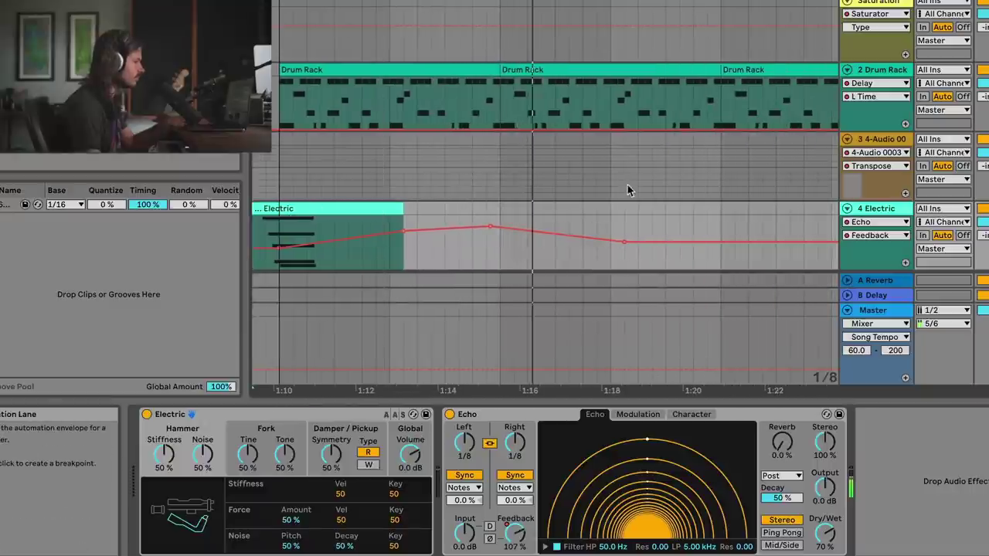
left_click_drag(624, 242, 720, 242)
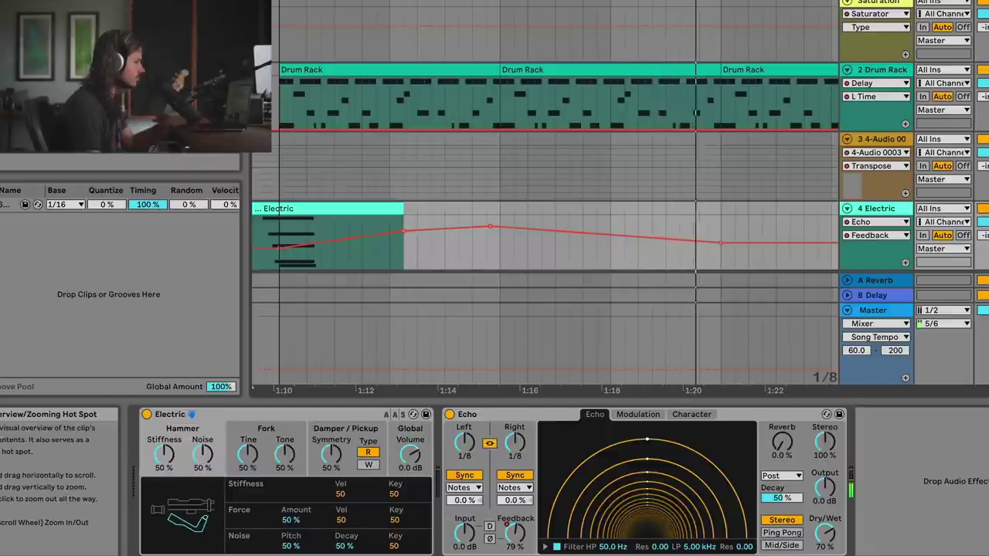
key("space")
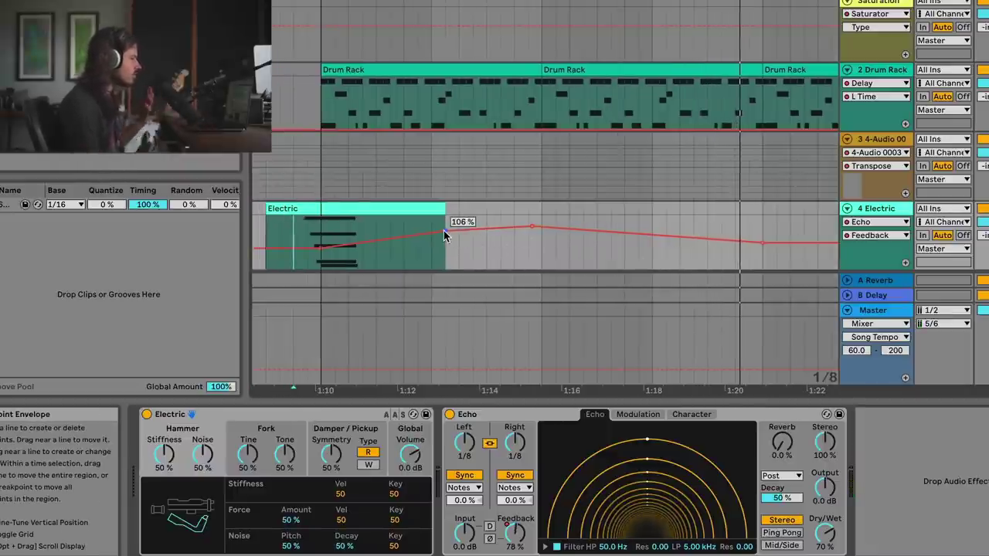
Move the 106% Feedback breakpoint earlier to about 1:12 and play the Electric clip from near its start.
left_click_drag(446, 232, 418, 231)
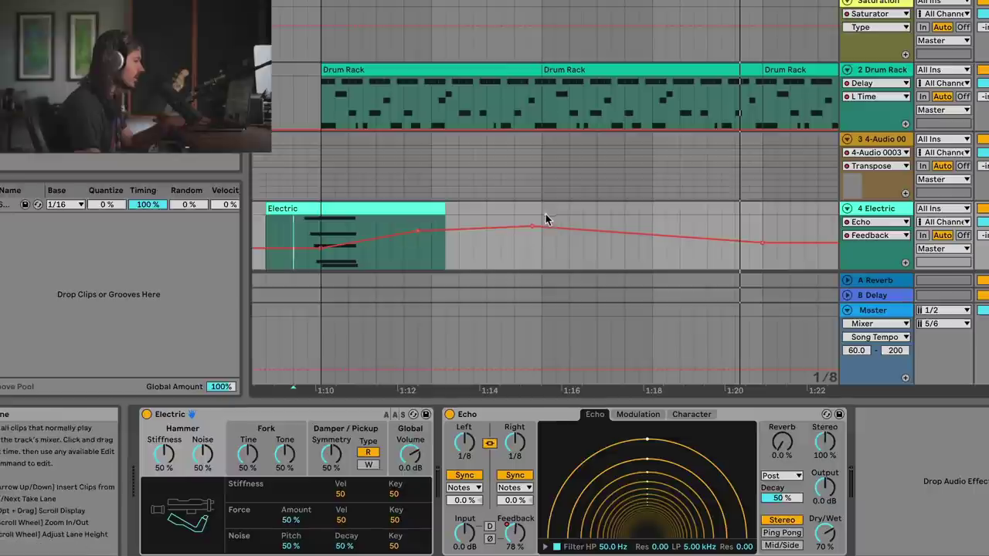
left_click(417, 231)
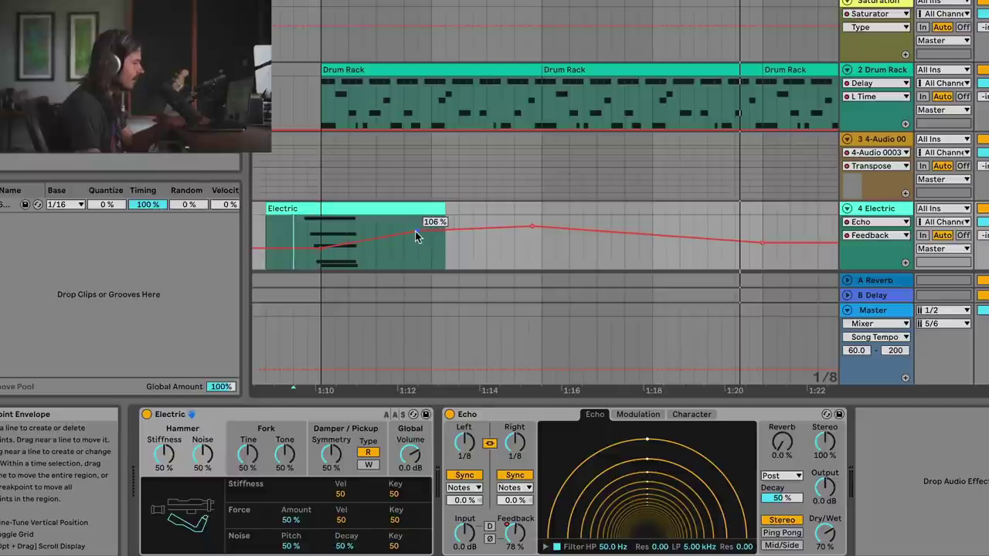
left_click(294, 227)
key("space")
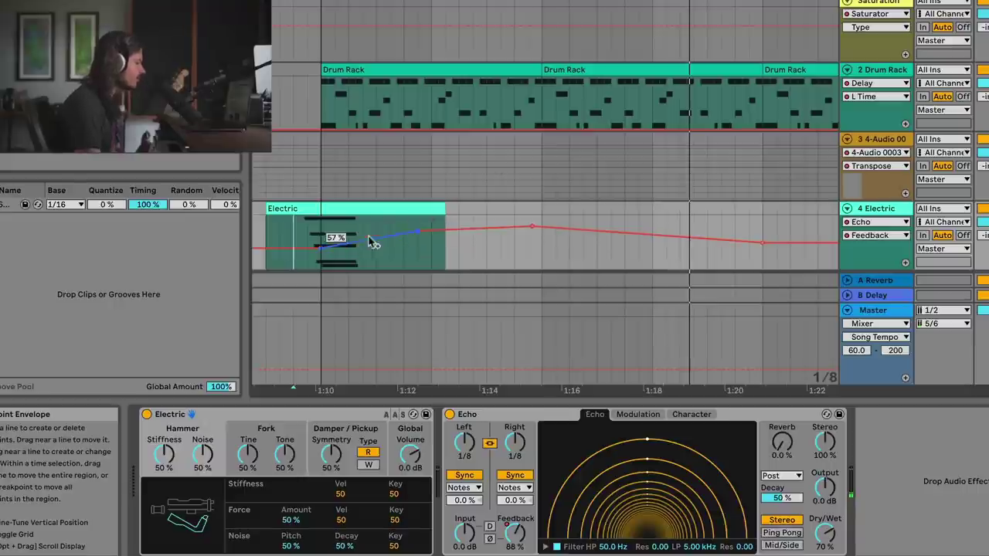
Raise Echo's Input gain to 2.5 dB, replay the Electric clip and bring its Feedback automation back into view.
left_click_drag(464, 533, 465, 529)
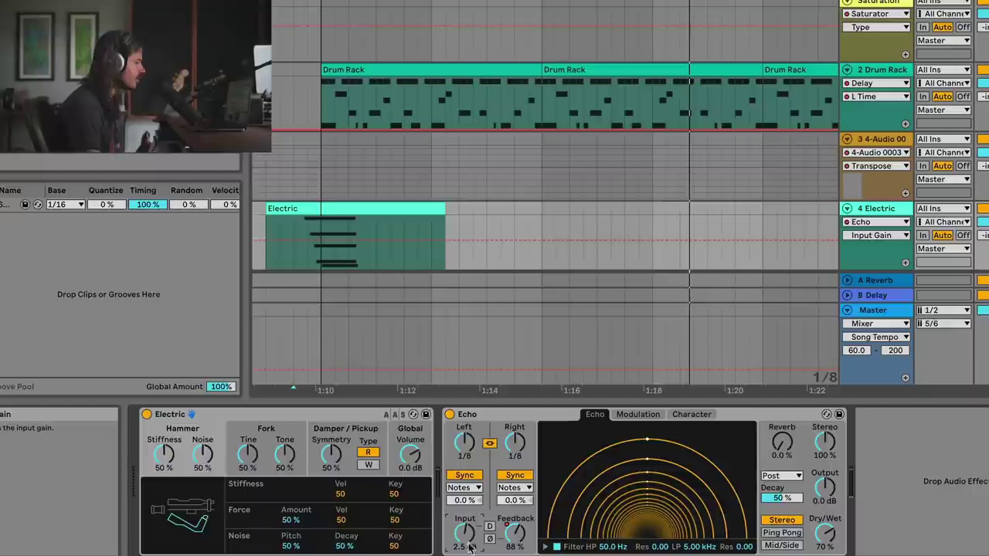
key("space")
left_click(293, 226)
key("space")
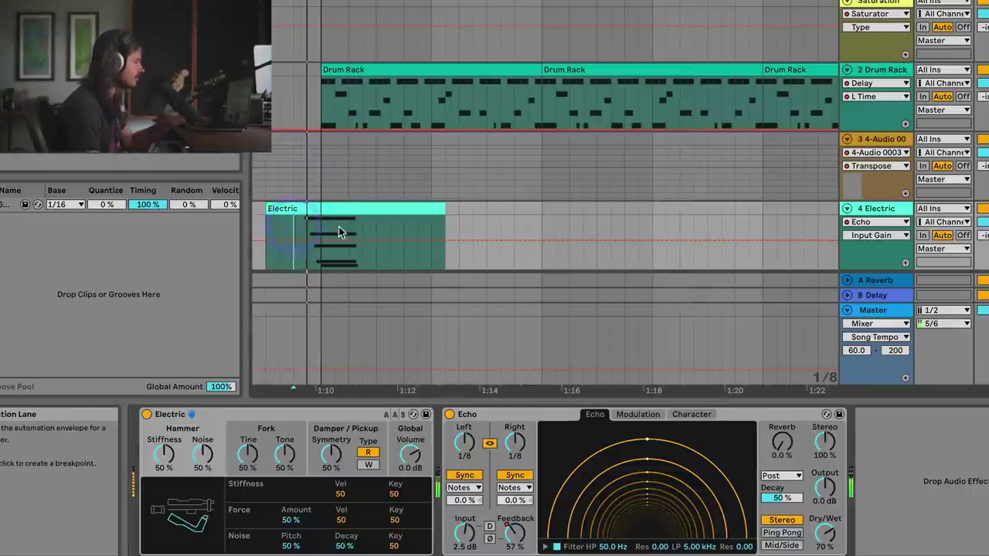
left_click(514, 532)
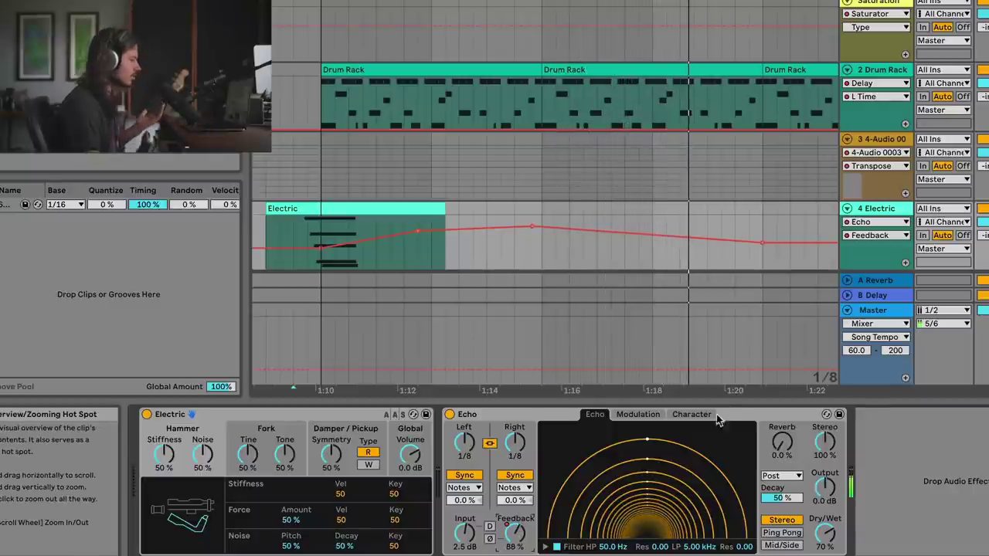
Set Echo's filter to HP 119 Hz with 0.08 resonance and LP 3.75 kHz with 0.07 resonance, and replay the Electric clip.
left_click(649, 418)
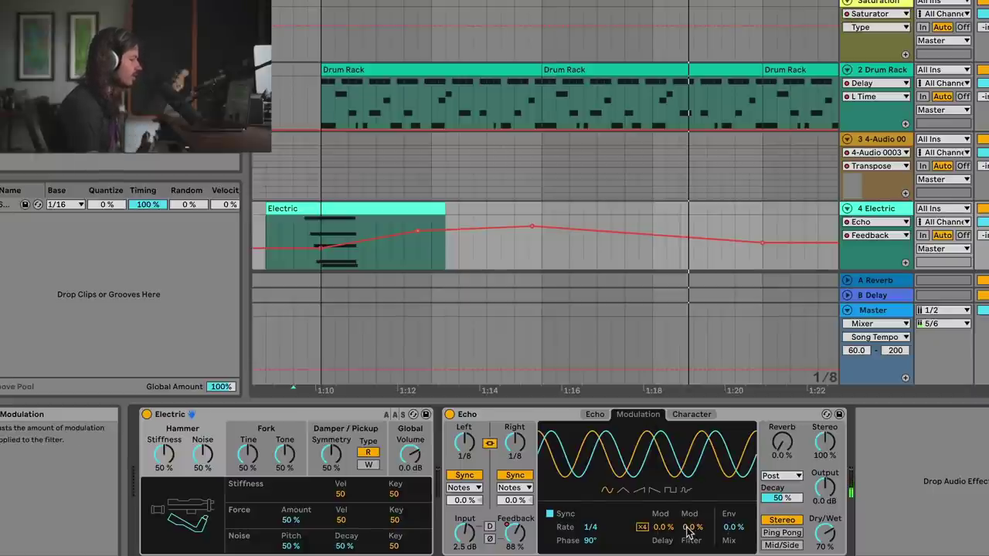
left_click(597, 416)
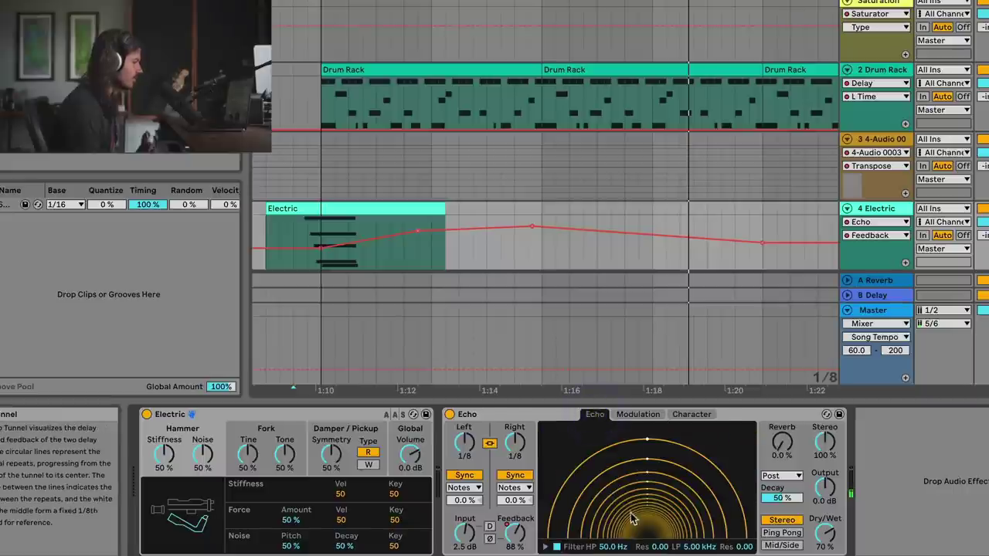
left_click(545, 546)
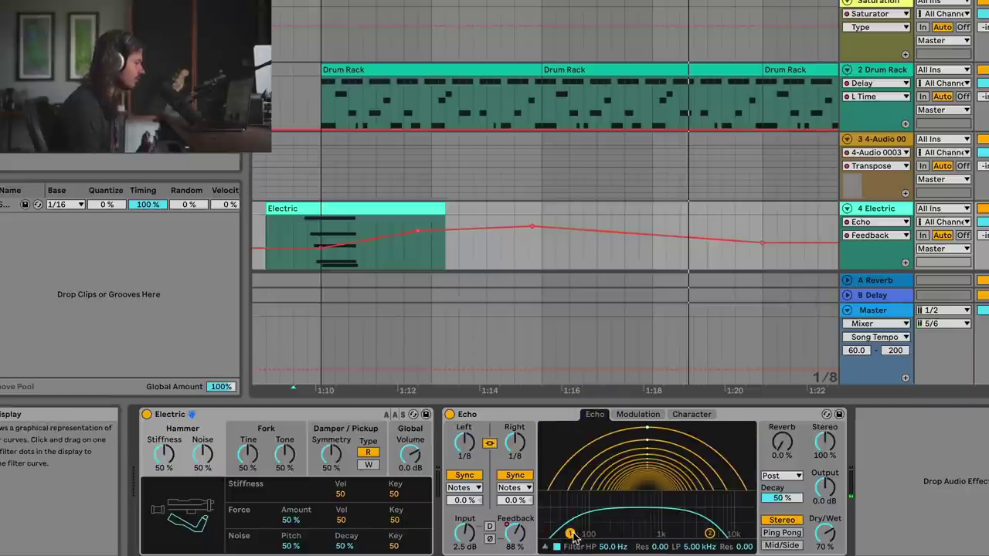
left_click_drag(661, 547, 657, 553)
left_click_drag(658, 547, 658, 541)
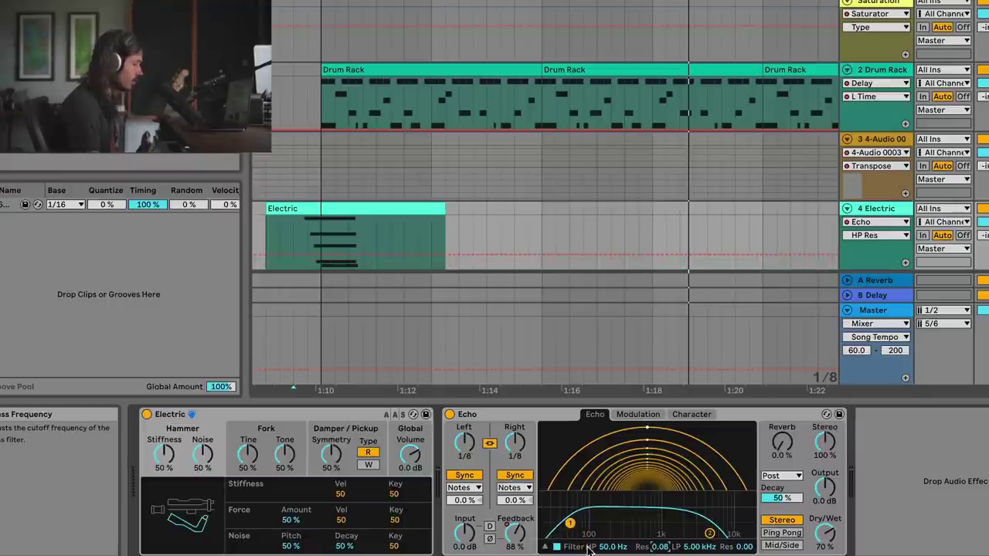
left_click_drag(744, 547, 712, 554)
left_click_drag(602, 547, 602, 539)
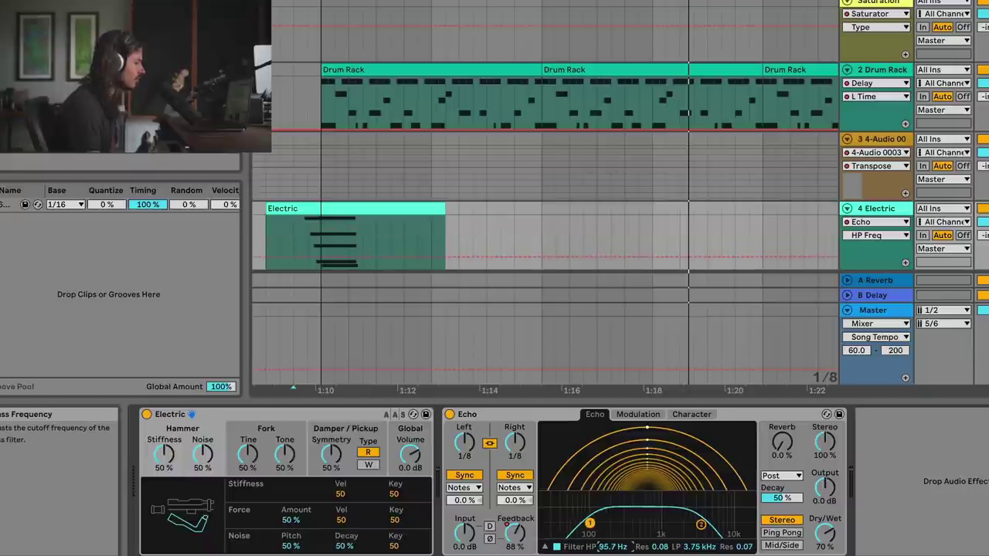
left_click(293, 226)
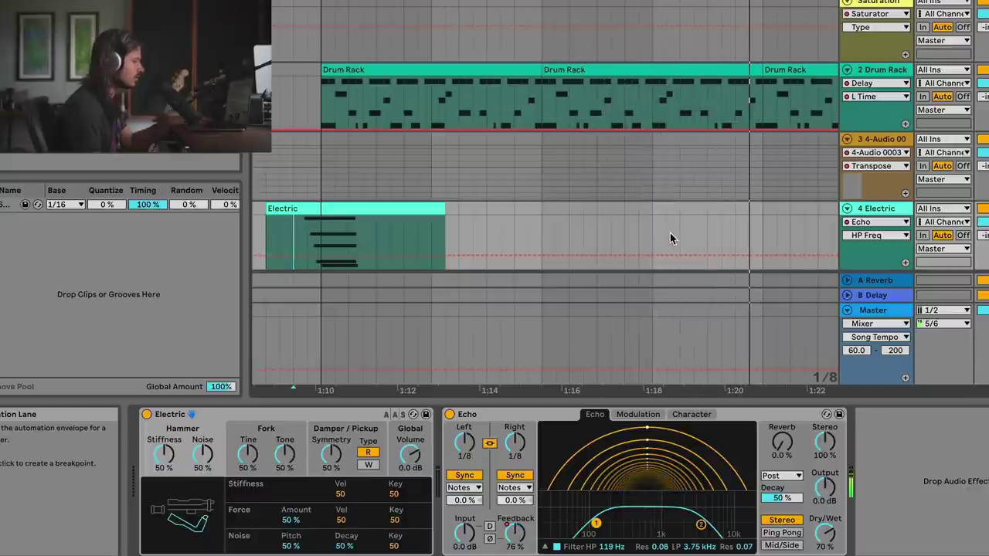
Automate Echo's filter modulation to rise from about 1:10 to 94% near 1:17 and ease to about 55% near 1:21, playing the clip.
left_click(634, 419)
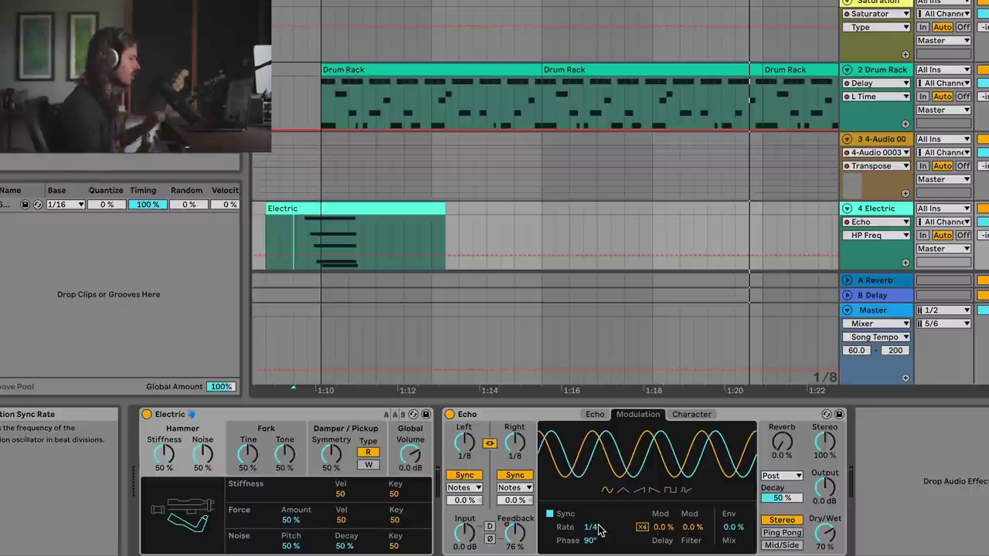
left_click(692, 528)
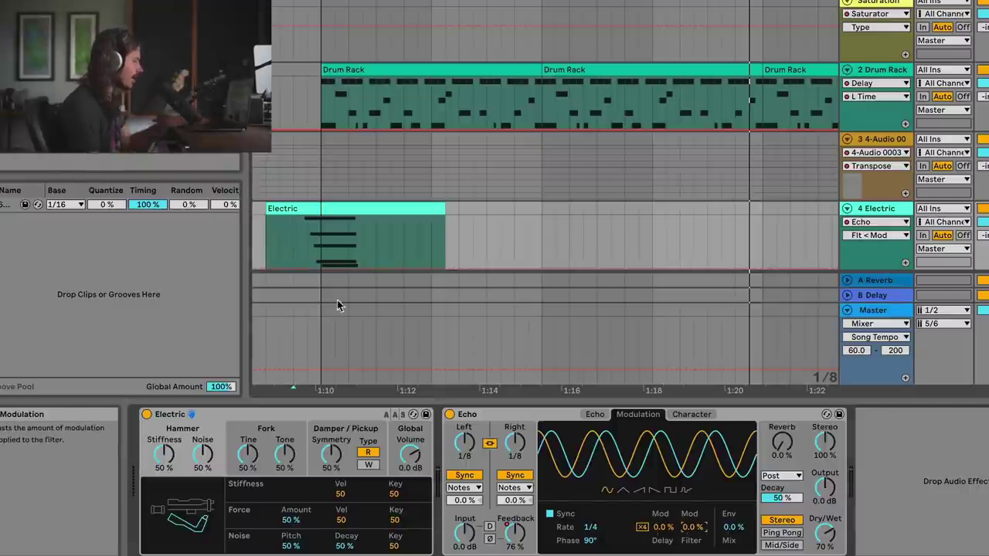
left_click_drag(325, 272, 596, 220)
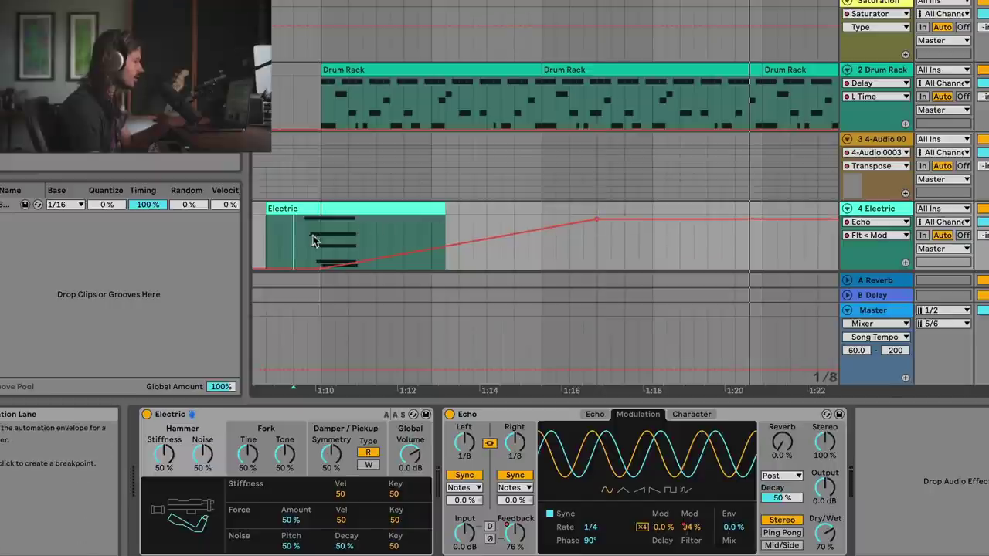
key("space")
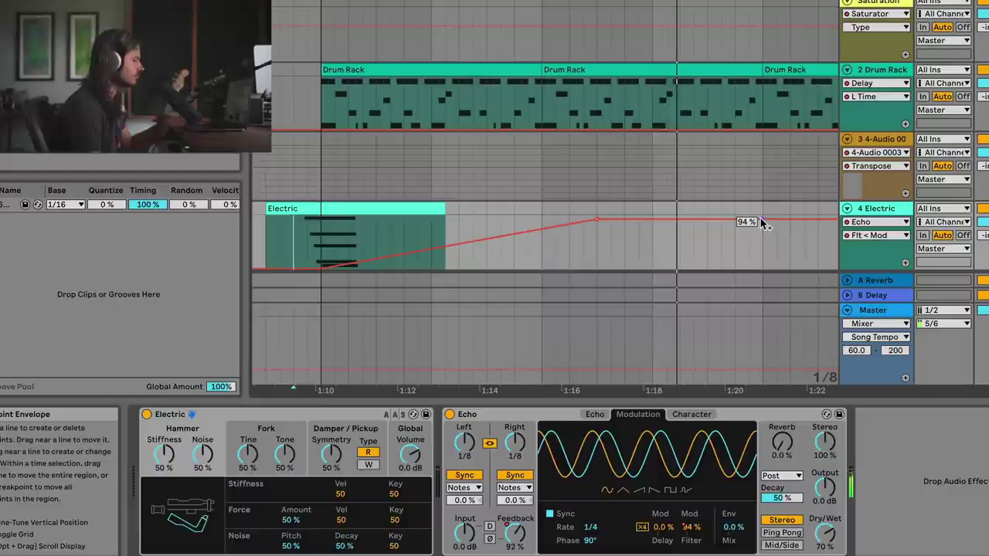
left_click_drag(776, 220, 775, 238)
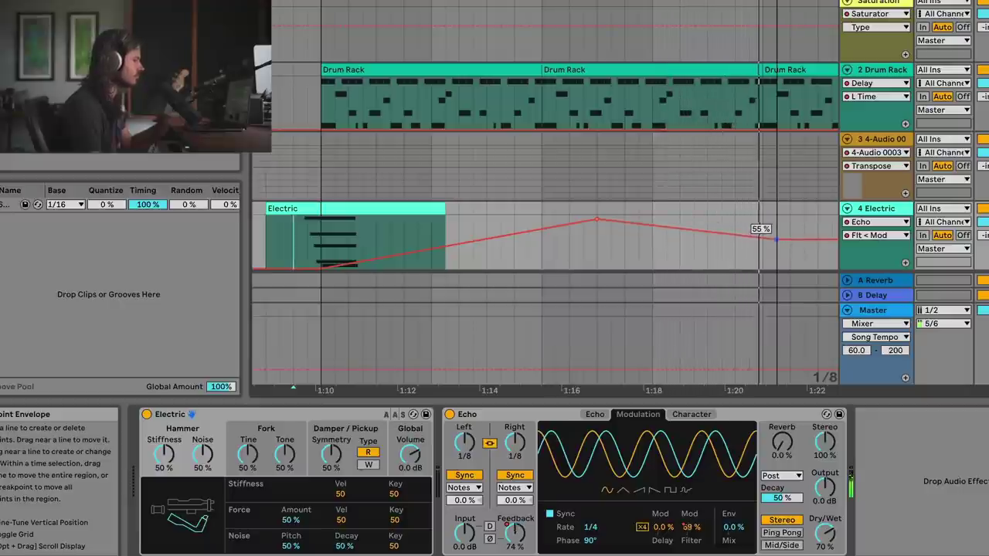
Automate Echo's delay modulation to rise to about 16% near 1:17 and fall back to zero near 1:22 during playback.
left_click(661, 529)
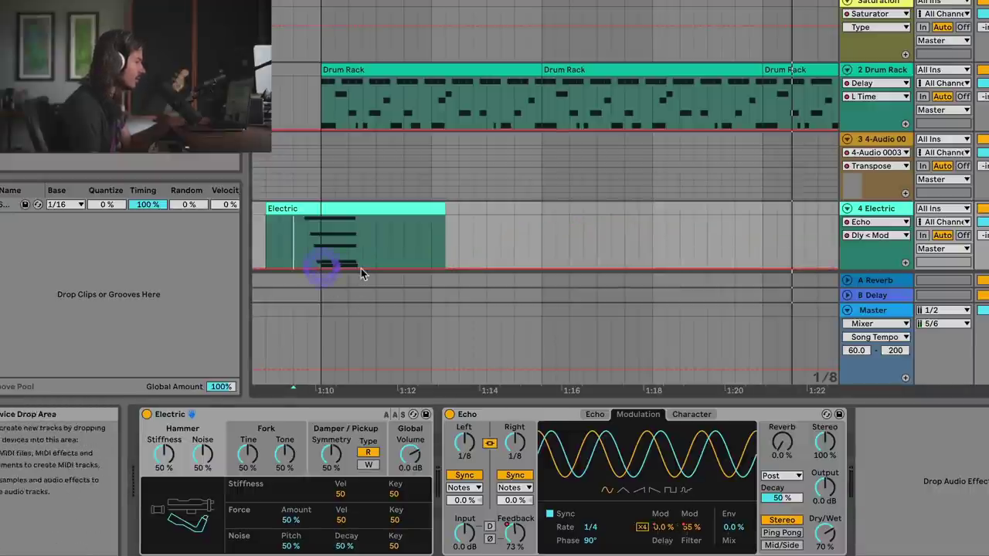
scroll(386, 232, "down", 3)
left_click(362, 199)
left_click_drag(416, 212, 610, 203)
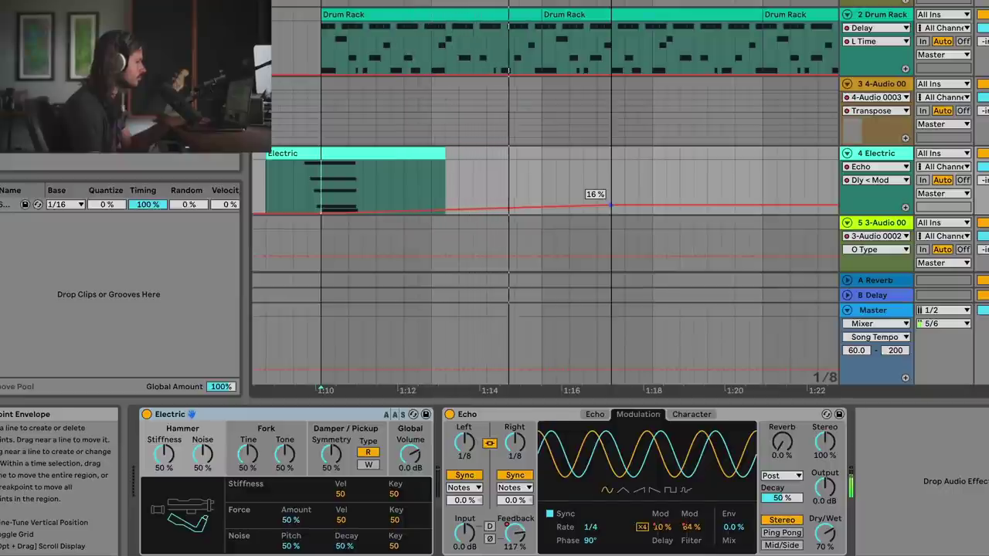
left_click_drag(610, 205, 817, 213)
scroll(545, 201, "down", 3)
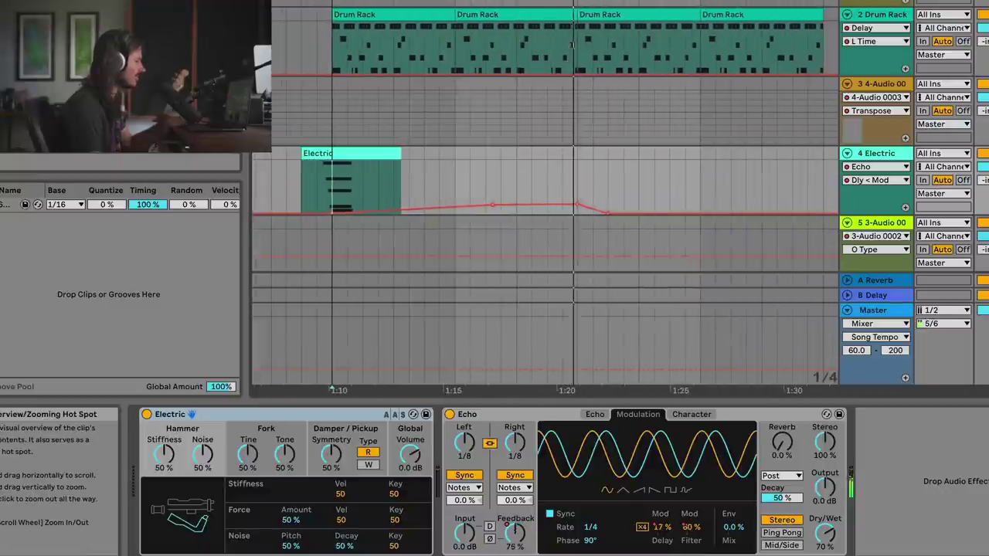
key("space")
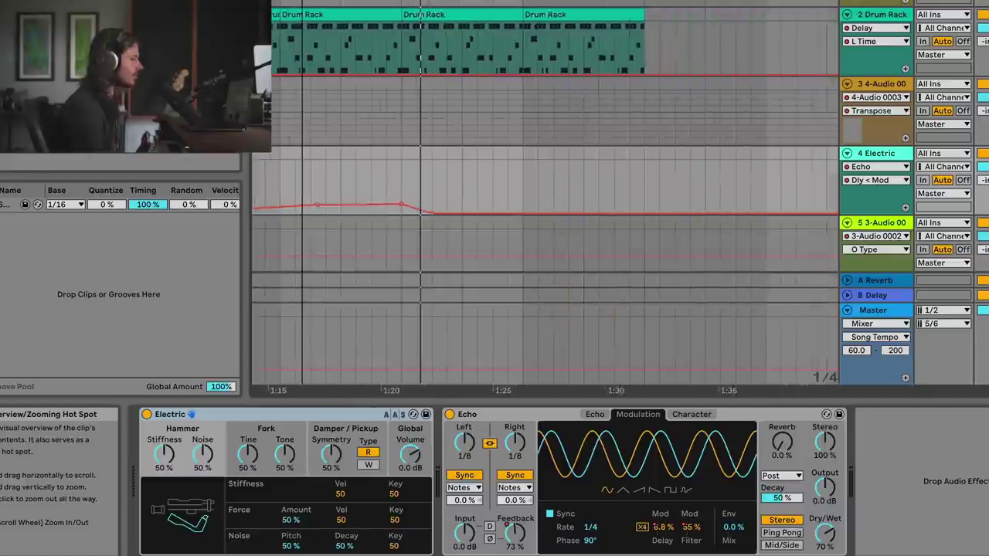
Select the Drum Rack track and show Hybrid Reverb's Send Gain automation over its clips starting near 1:53.
scroll(544, 201, "down", 3)
left_click(886, 15)
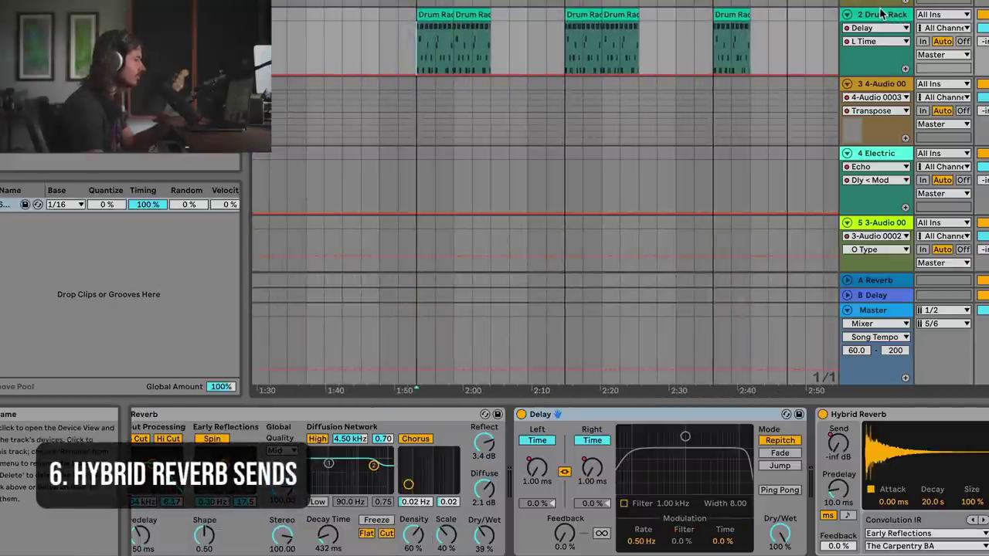
scroll(661, 467, "right", 5)
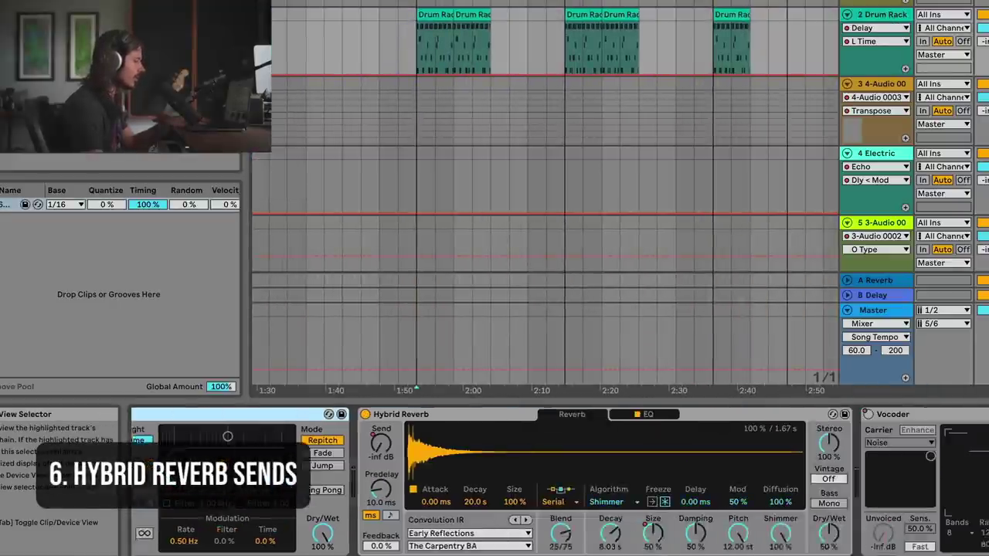
left_click(472, 448)
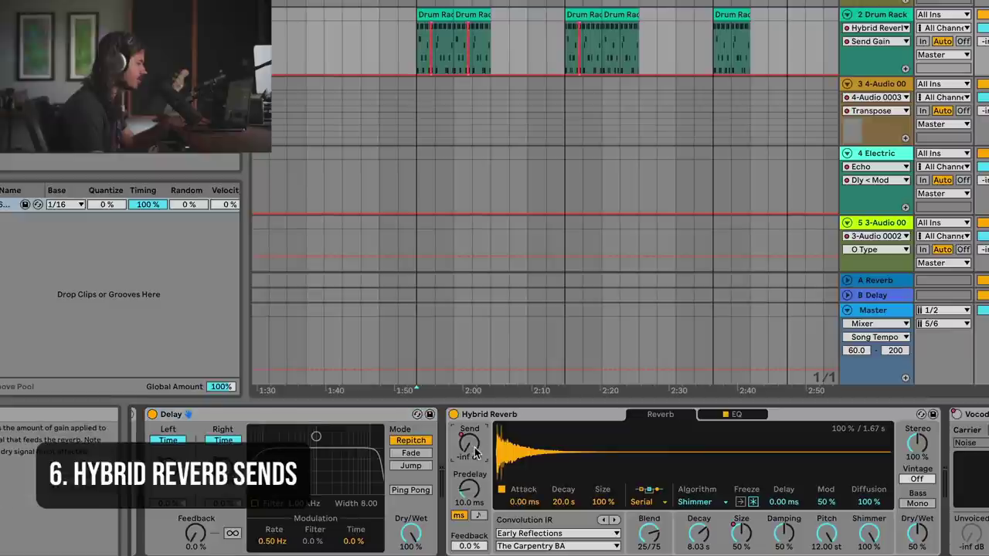
key("plus")
key("plus")
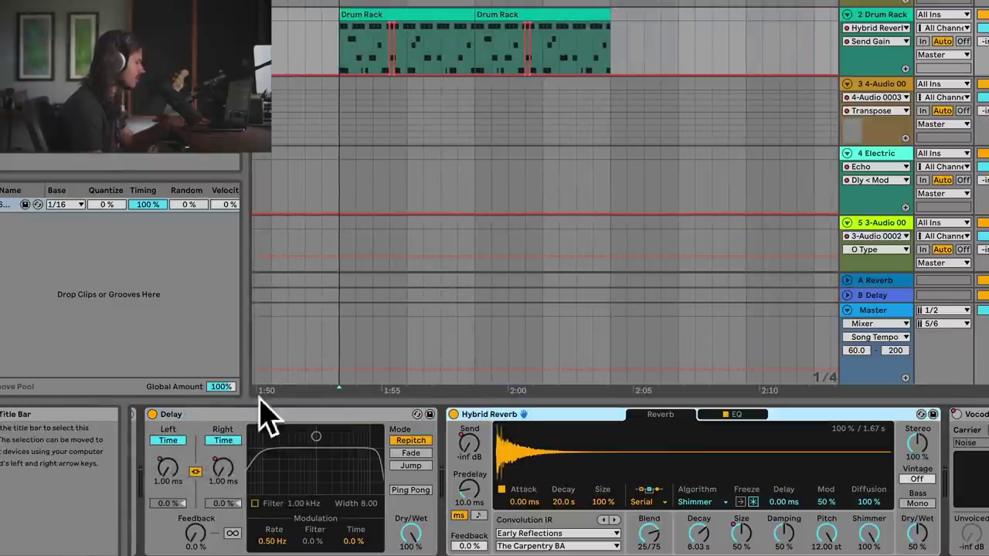
Play the single Drum Rack clip located near 0:38.
mouse_move(378, 2)
left_mouse_down()
mouse_move(402, 2)
mouse_move(324, 2)
mouse_move(517, 1)
left_mouse_up()
left_click(448, 49)
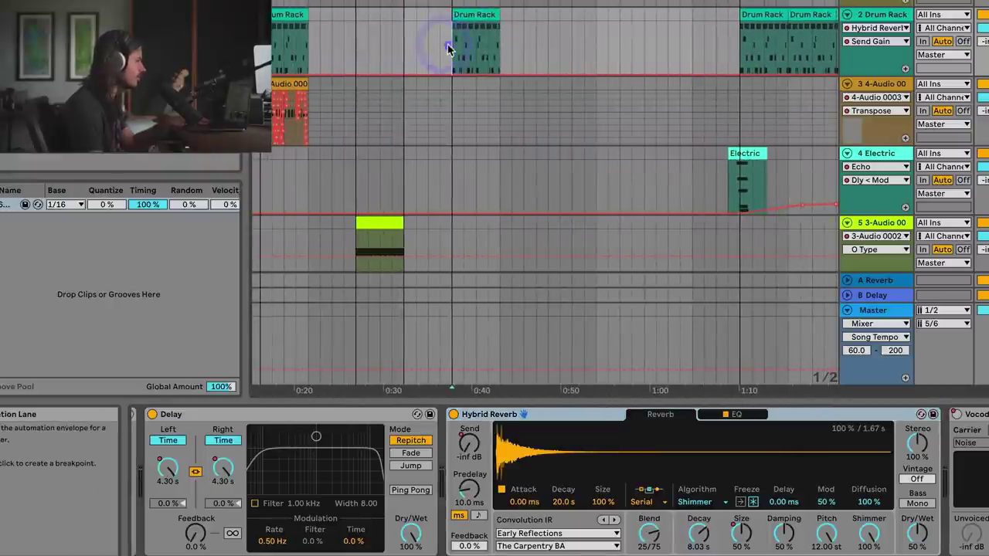
key("space")
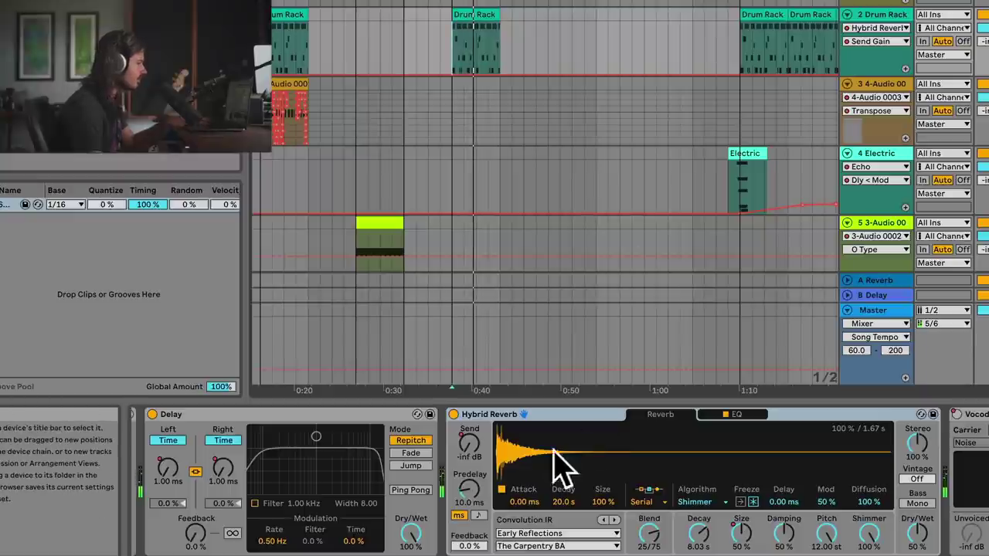
Play the two Drum Rack clips starting near 1:53 and follow the narrow Hybrid Reverb send spikes.
left_click_drag(468, 2, 393, 86)
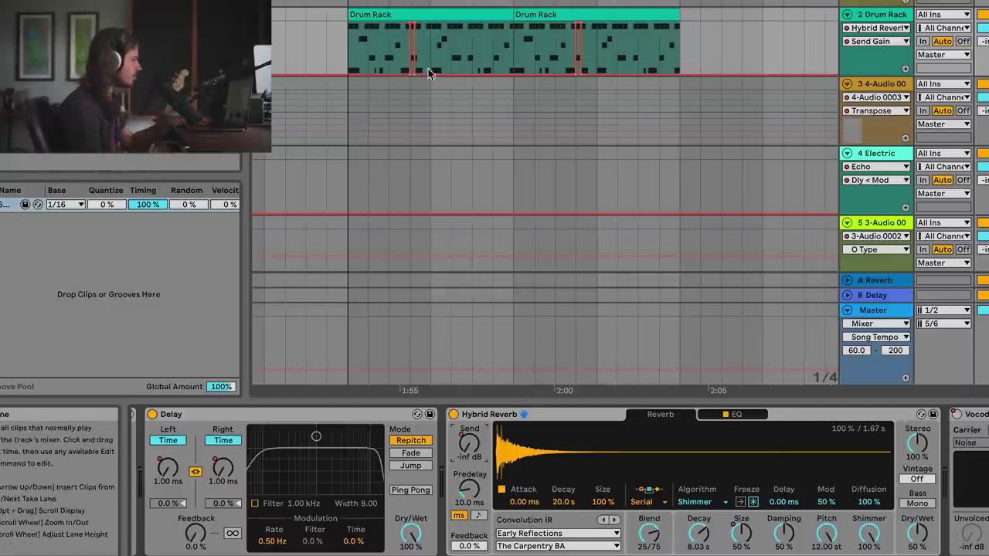
left_click_drag(410, 1, 409, 66)
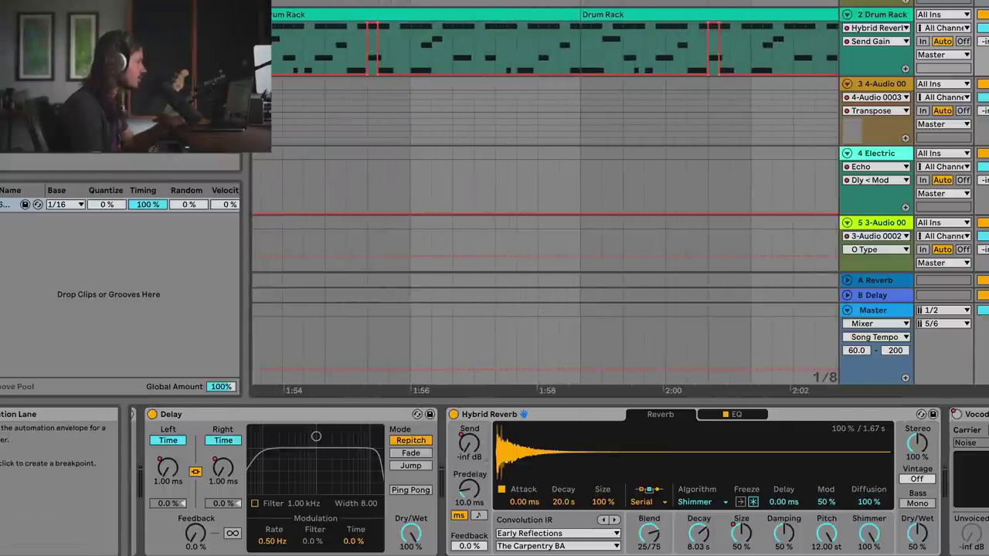
left_click_drag(409, 2, 529, 0)
left_click(375, 56)
key("space")
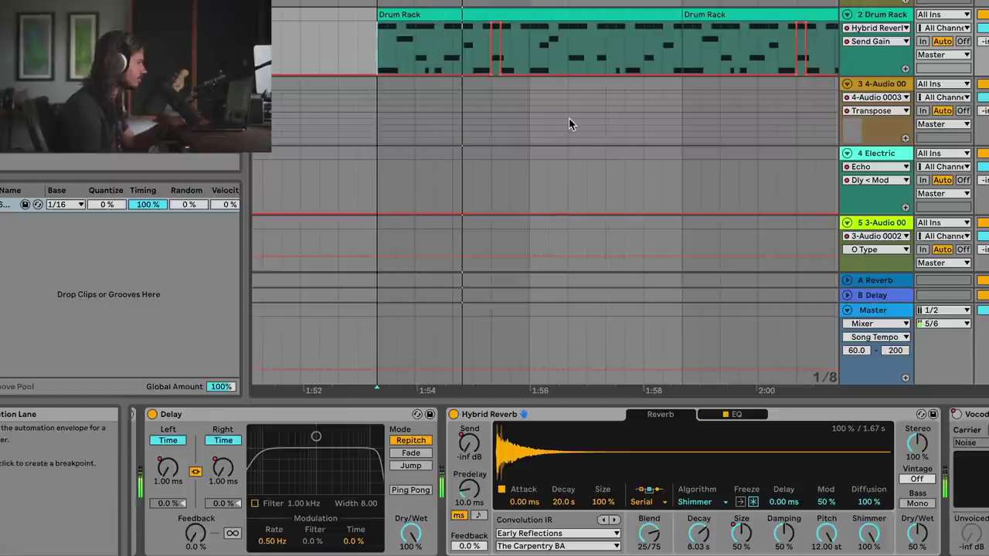
scroll(545, 193, "right", 3)
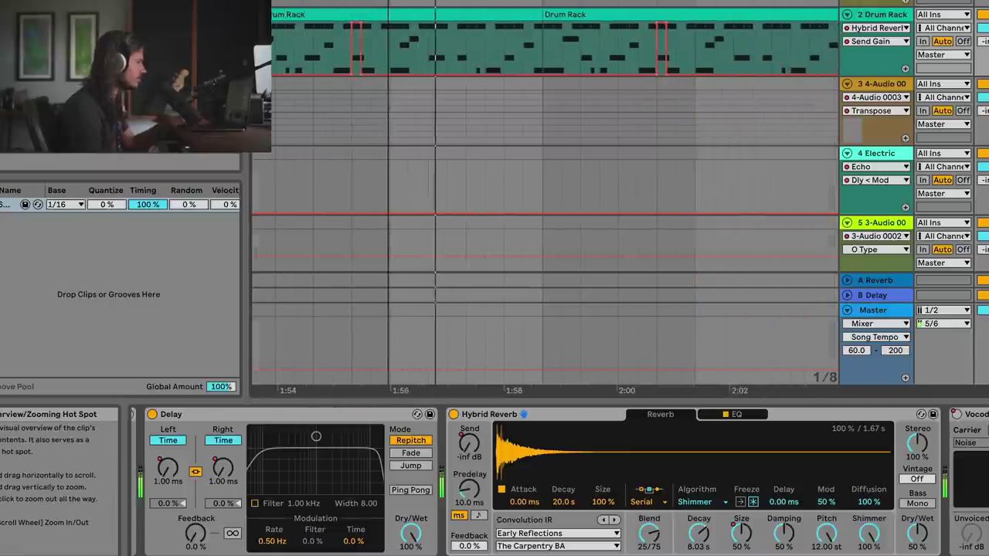
scroll(544, 193, "down", 2)
scroll(545, 193, "right", 1)
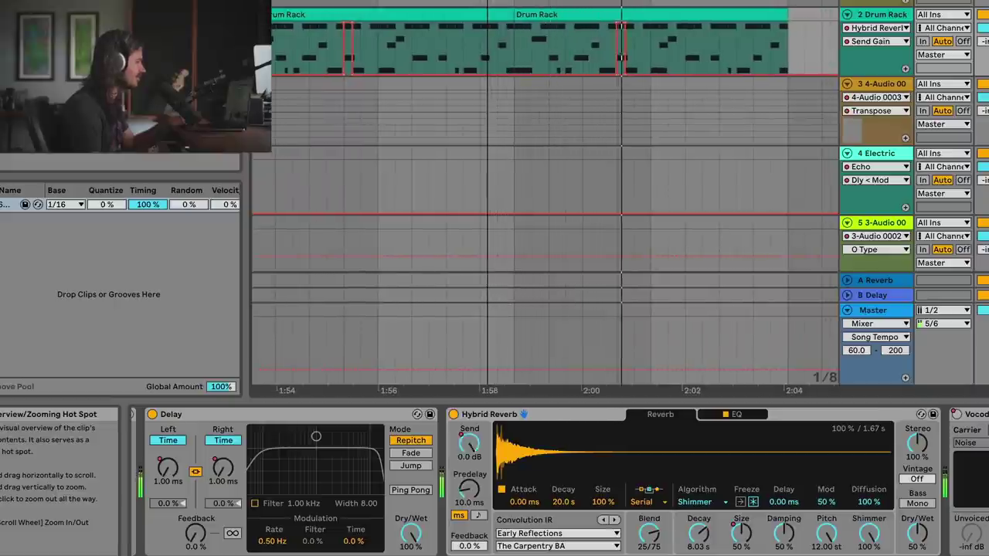
scroll(545, 193, "left", 3)
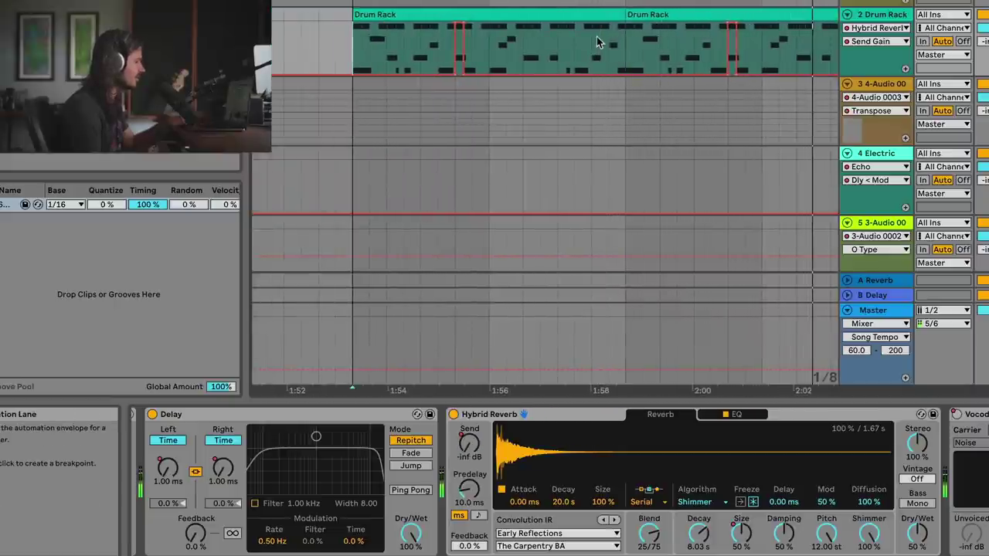
Show Hybrid Reverb's Size automation, add a 50% breakpoint near 1:55 and ramp down to almost zero near 1:57 during playback.
left_click(740, 533)
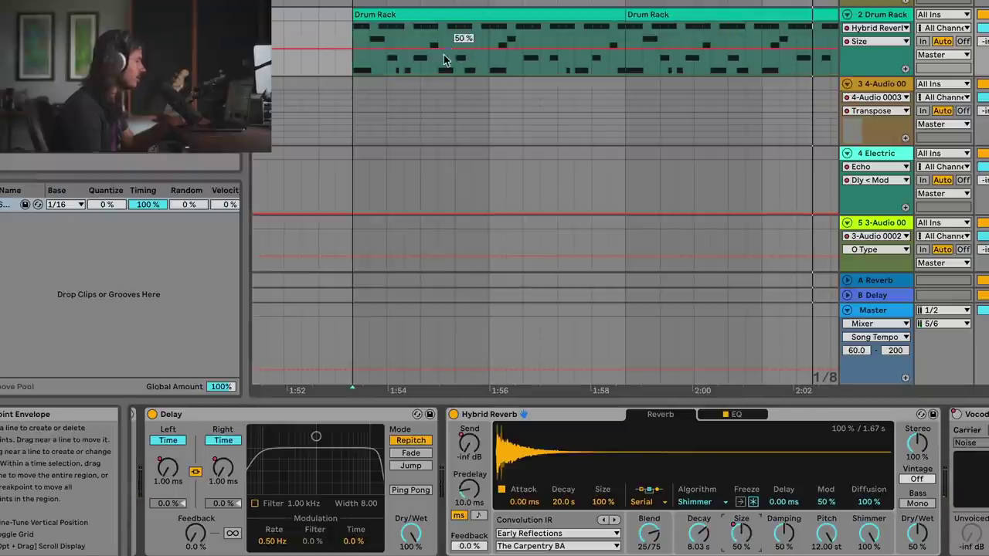
left_click(421, 35)
key("space")
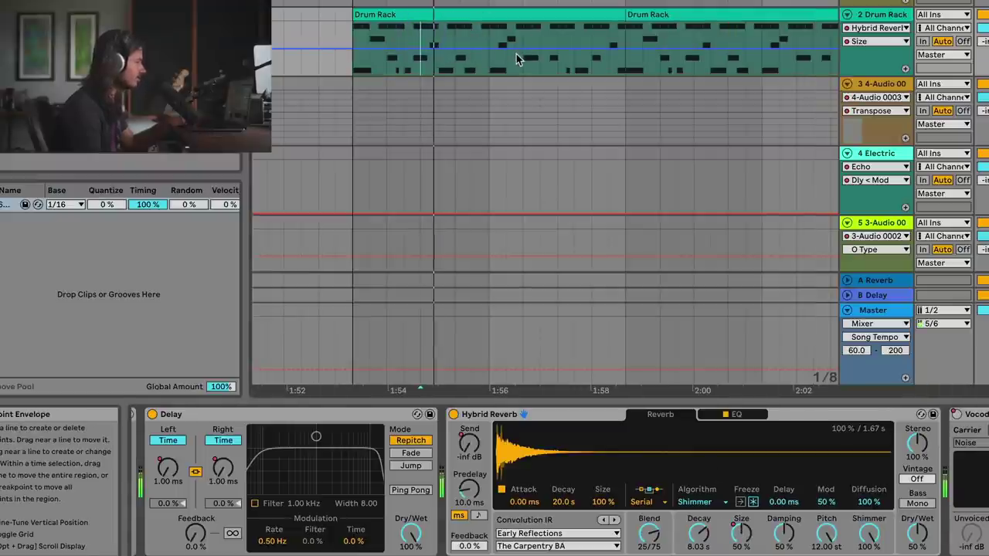
left_click(461, 49)
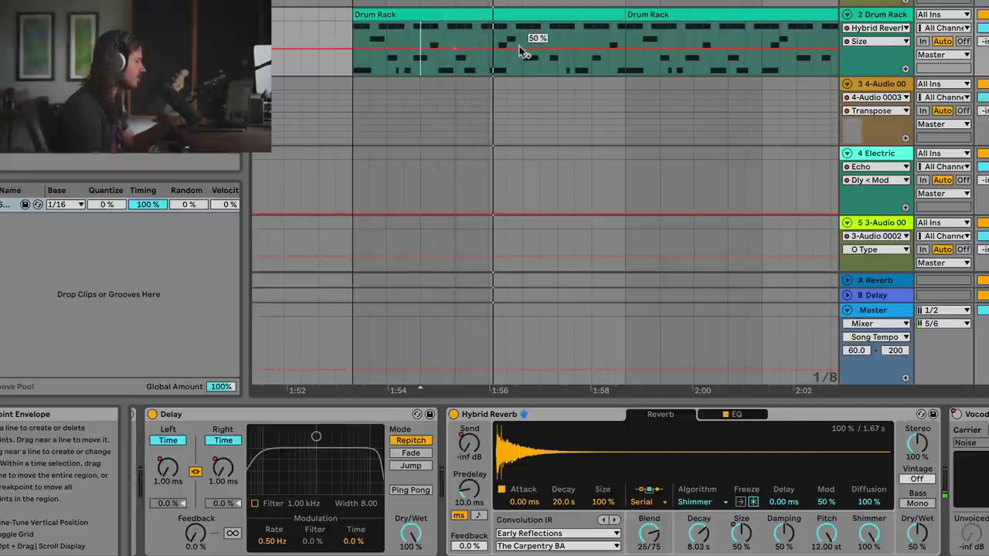
left_click_drag(529, 56, 557, 74)
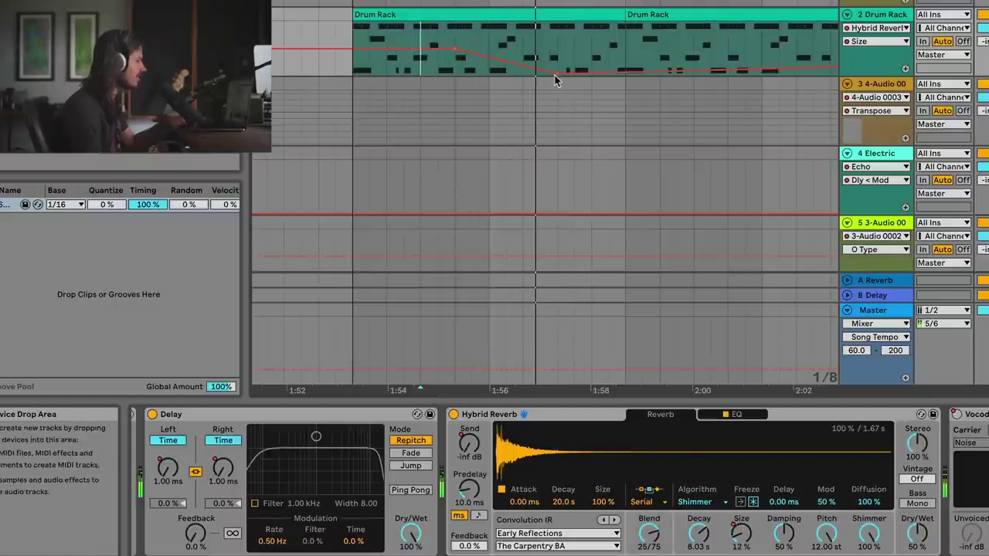
Move the lowest Size breakpoint to the top near 1:58.5, reduce it to slightly above 50%, and replay the Drum Rack clip.
left_click_drag(557, 74, 595, 27)
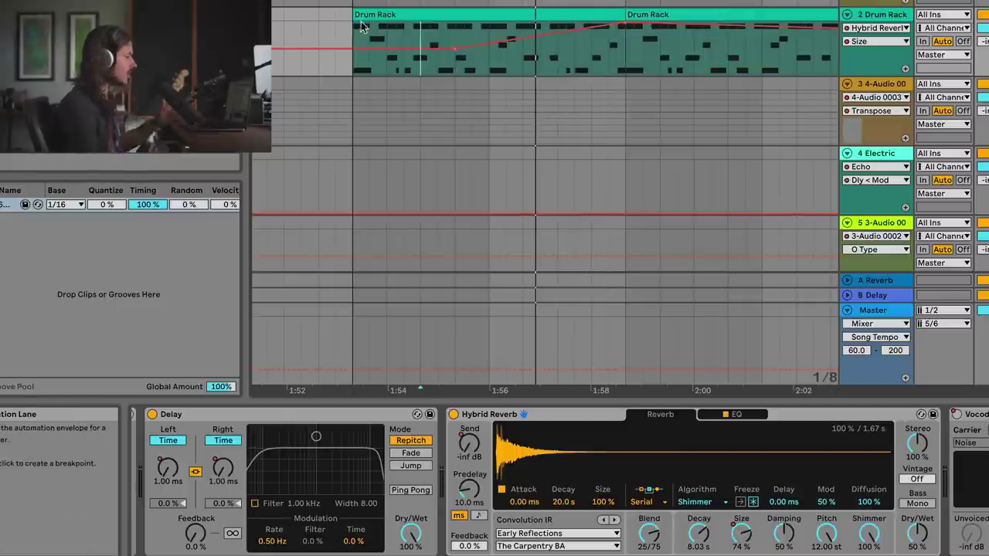
key("space")
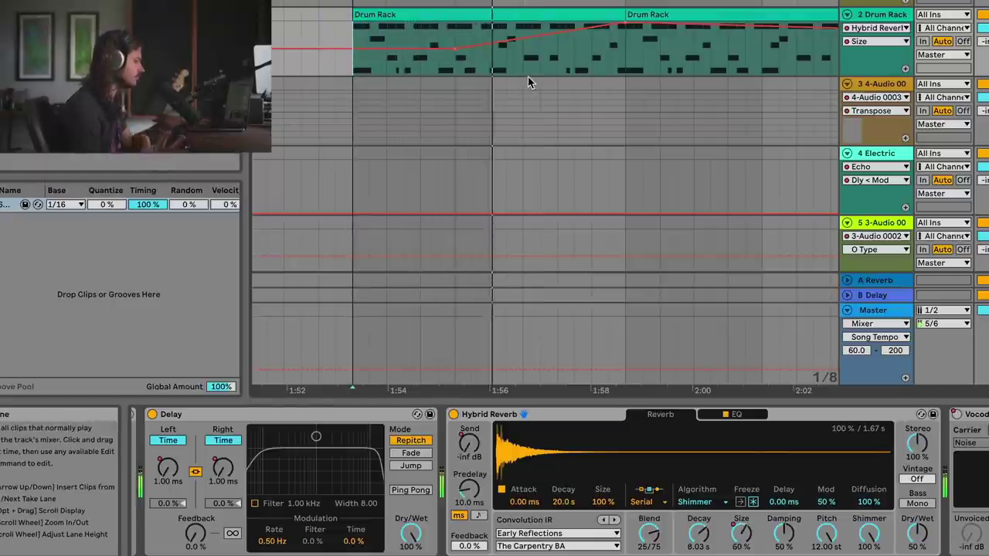
left_click(625, 23)
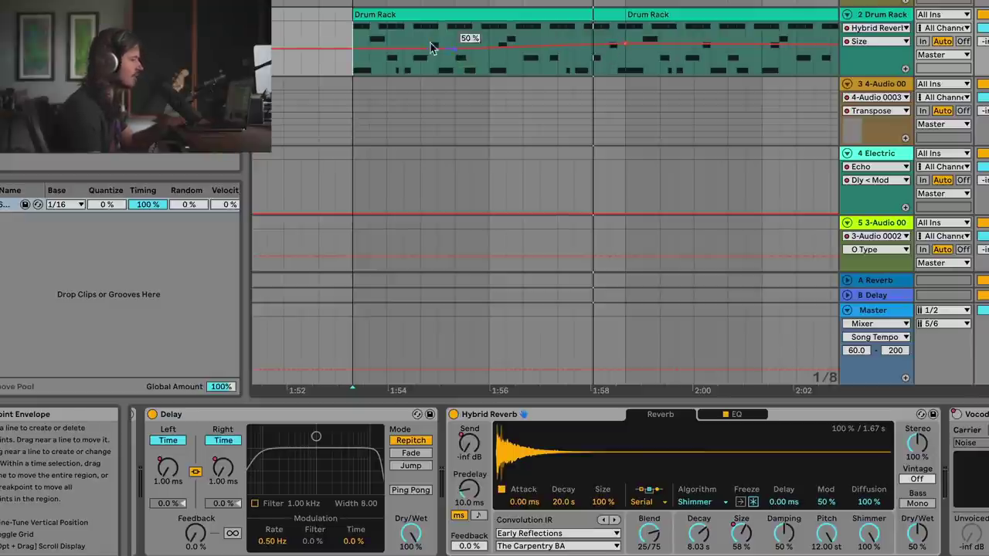
key("space")
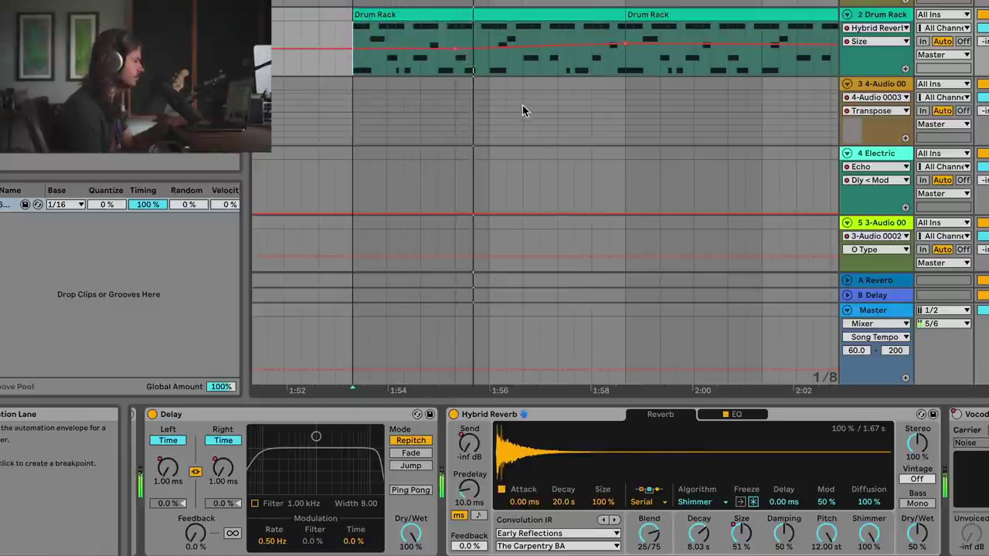
left_click_drag(587, 3, 544, 0)
key("space")
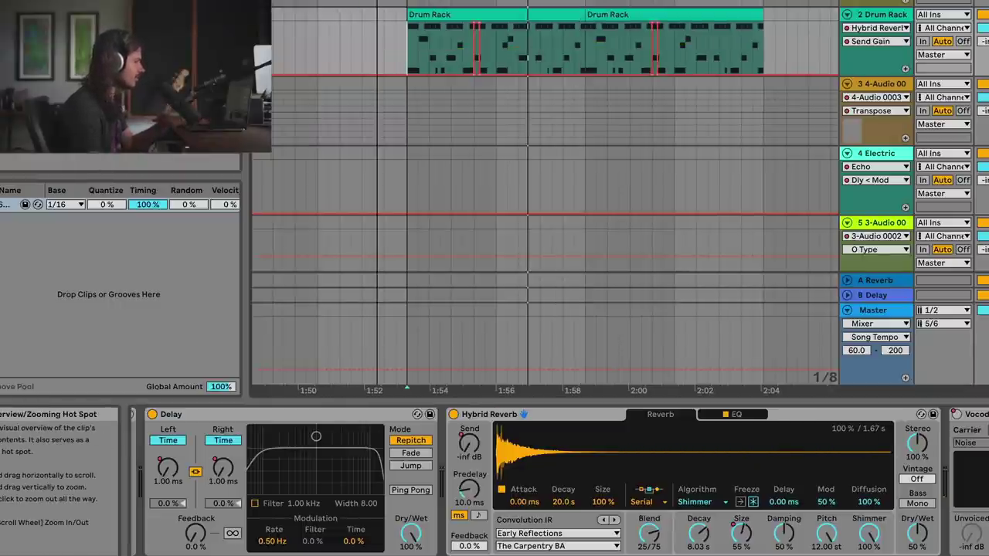
Select the Drum Rack clip at the Vocoder Release marker near 2:36 and show Vocoder's Release Time automation.
scroll(544, 232, "right", 3)
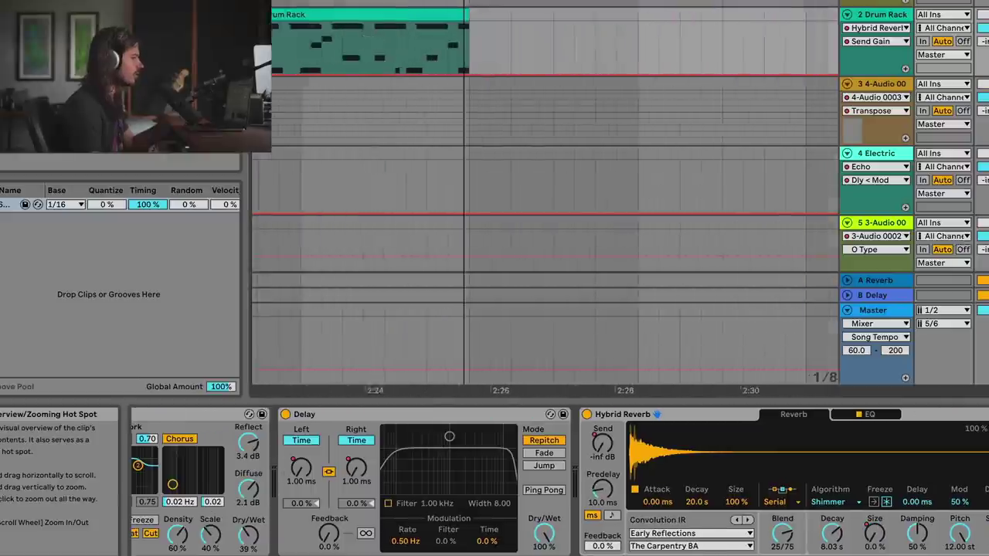
scroll(545, 232, "right", 5)
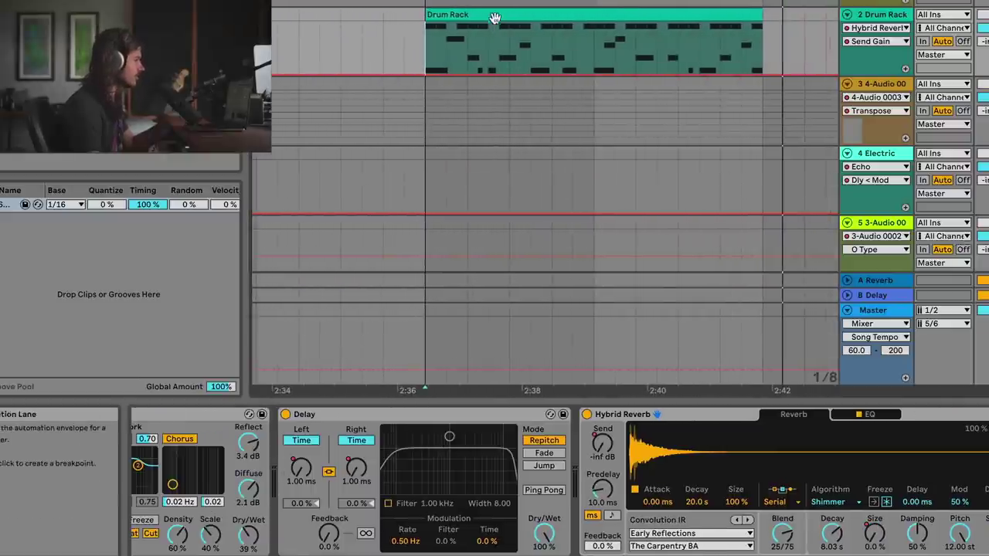
left_click(495, 14)
scroll(545, 232, "right", 1)
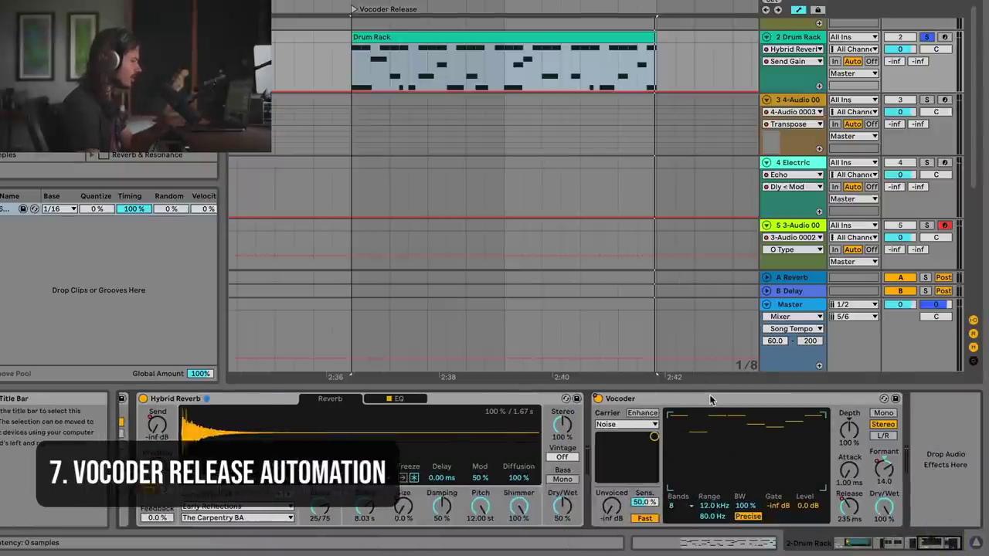
left_click(710, 398)
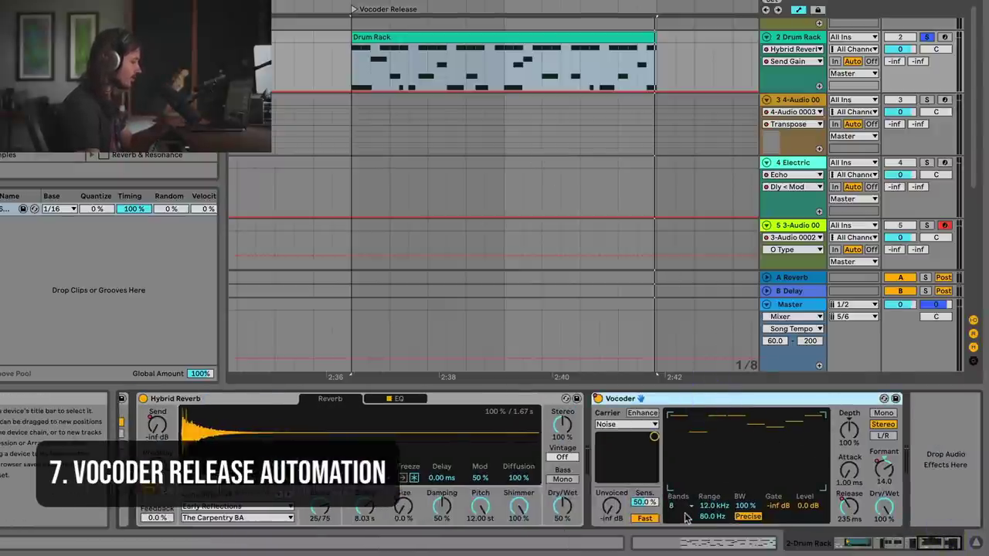
left_click(849, 507)
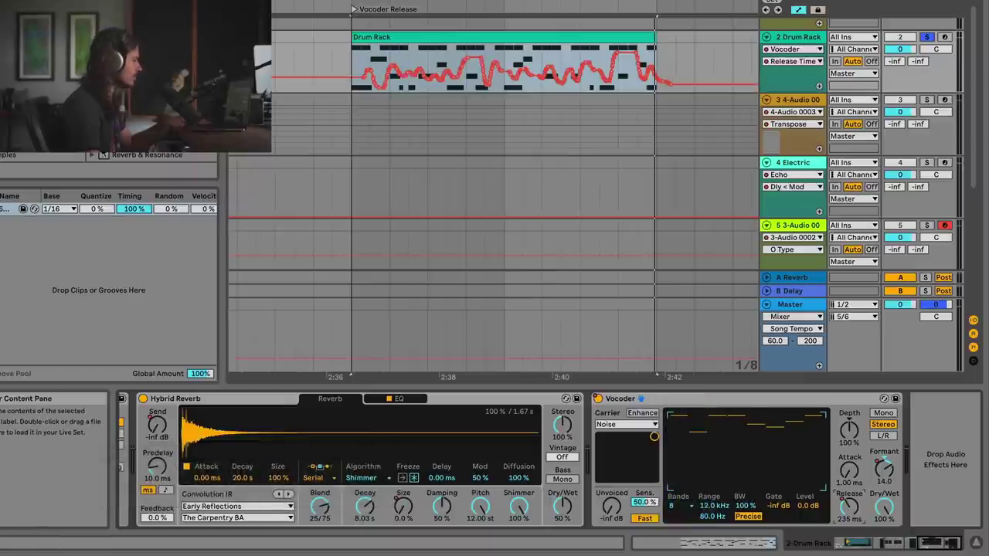
Replace the Drum Rack track's Vocoder with a default Vocoder and set its Bands to 16 while playing the clip near 2:36.
left_click_drag(389, 204, 693, 399)
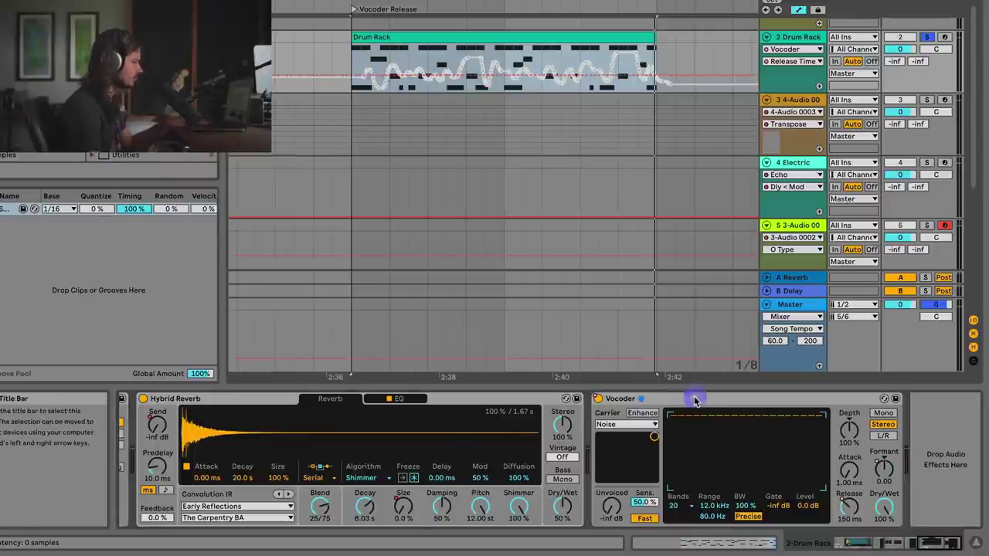
left_click(350, 84)
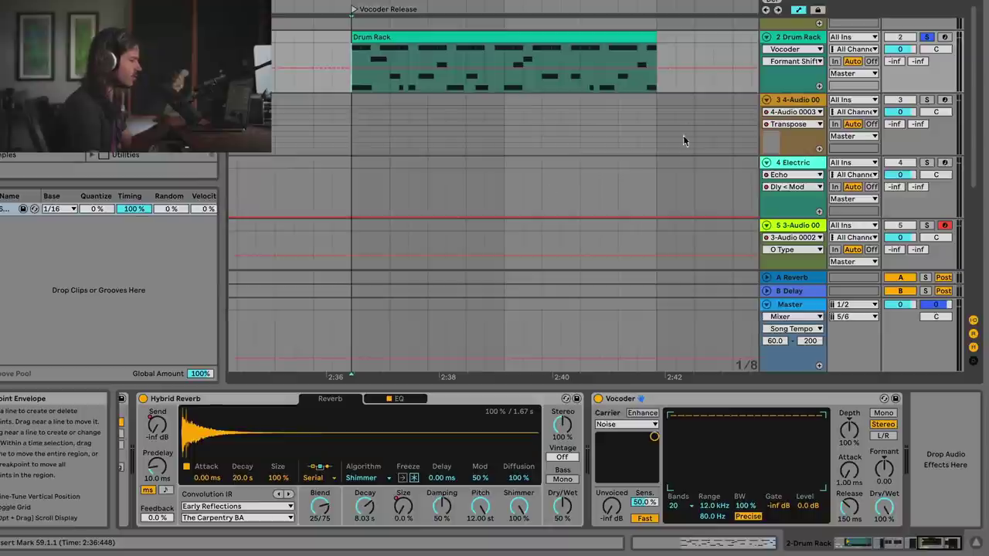
key("space")
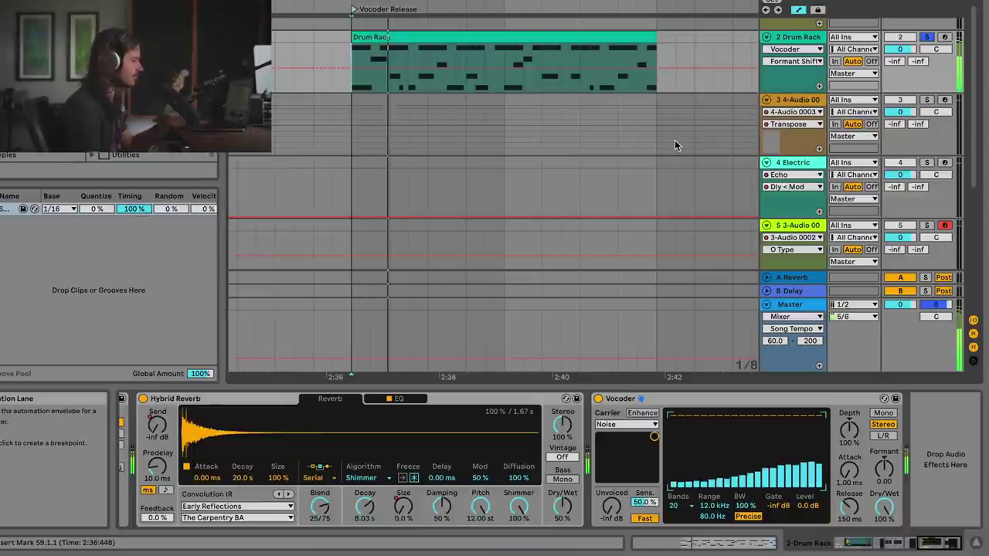
left_click(690, 507)
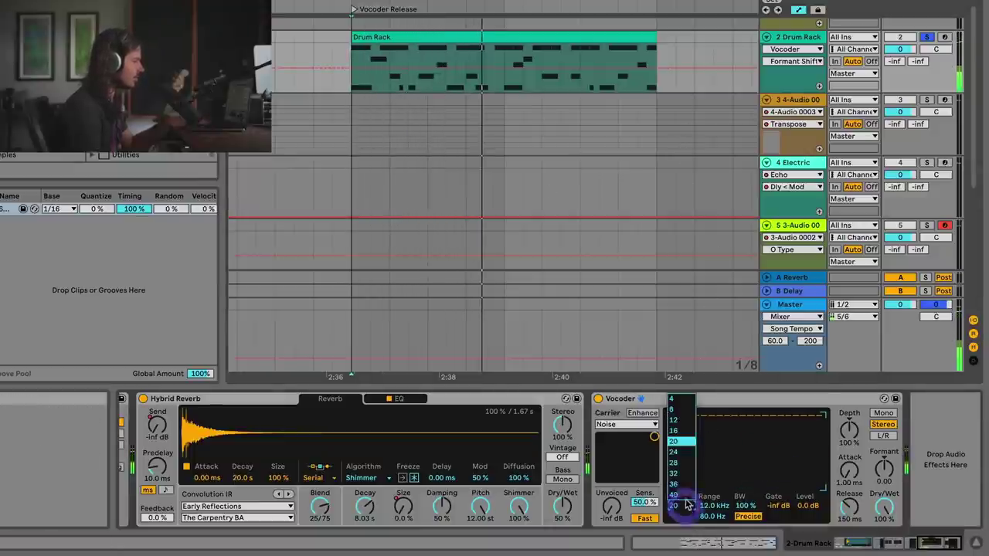
left_click(684, 438)
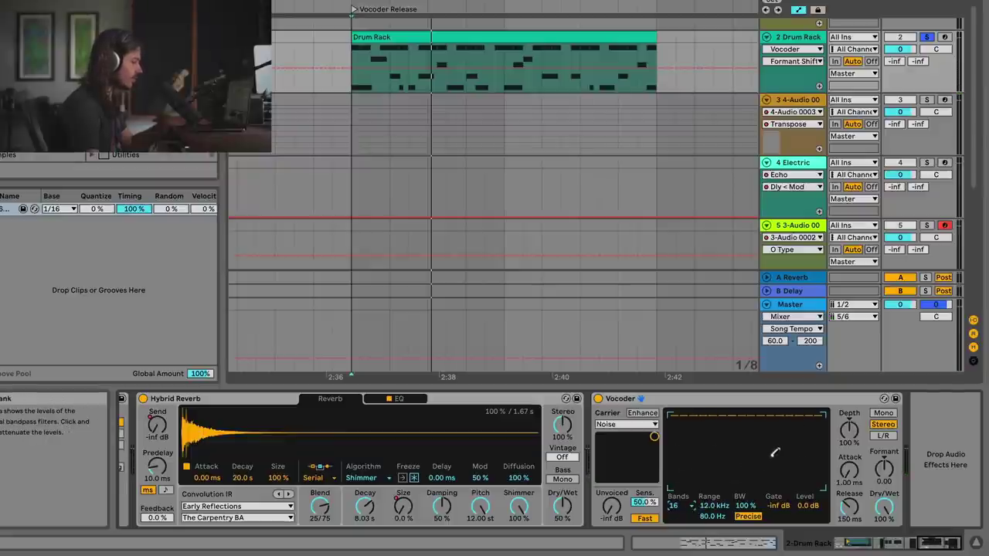
Draw an uneven, wavy level curve across Vocoder's filter bands during playback and turn on Enhance.
mouse_move(677, 444)
left_mouse_down()
mouse_move(695, 423)
mouse_move(746, 438)
left_mouse_up()
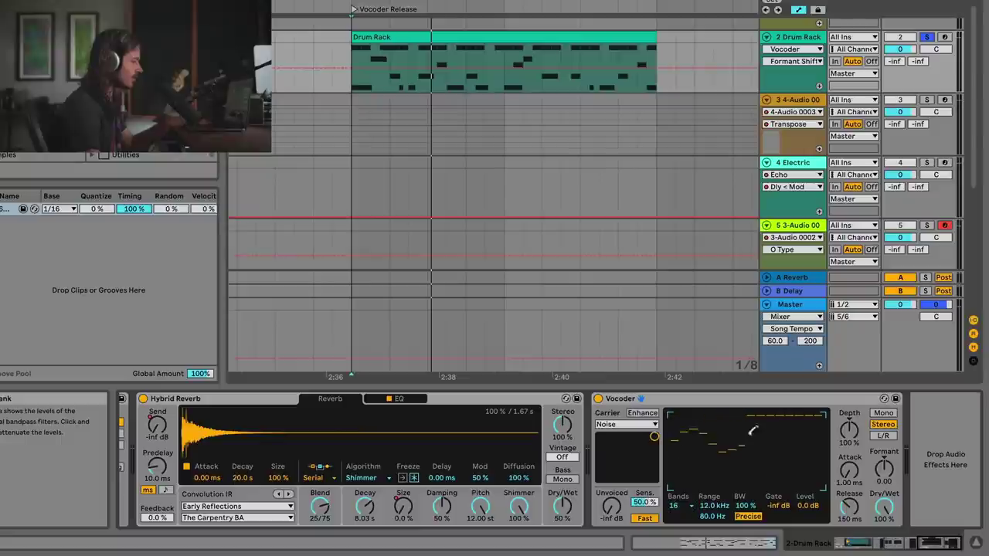
key("space")
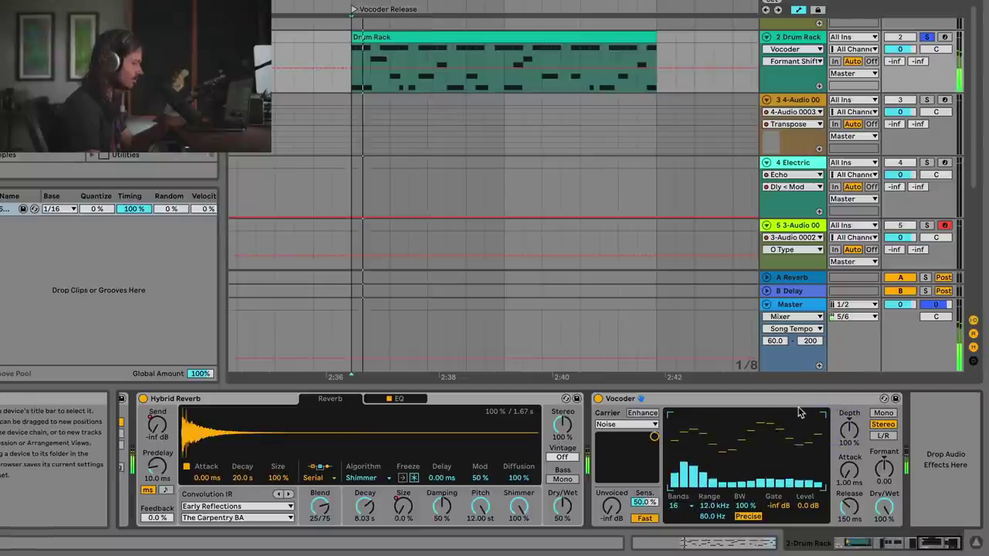
mouse_move(674, 424)
left_mouse_down()
mouse_move(701, 418)
mouse_move(729, 440)
mouse_move(706, 429)
left_mouse_up()
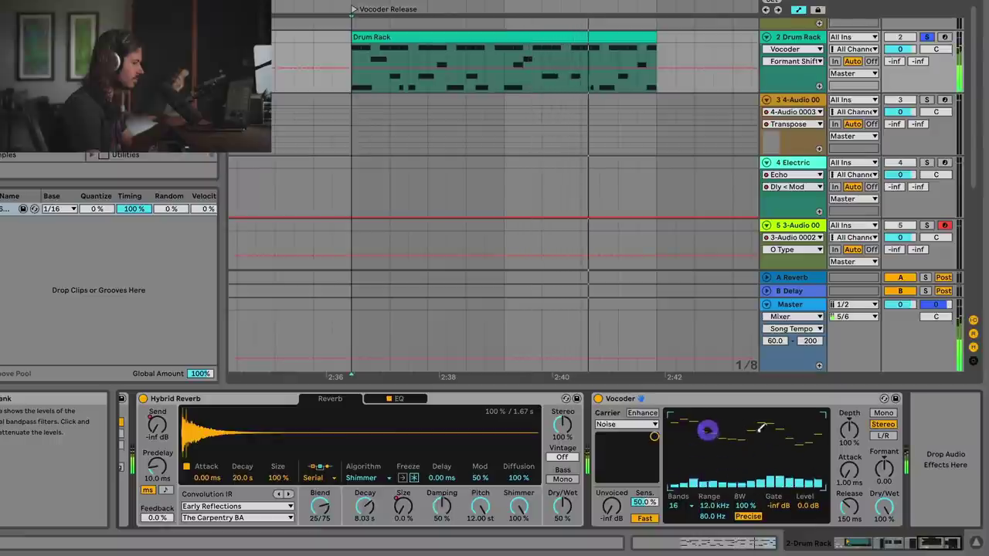
left_click_drag(818, 416, 790, 437)
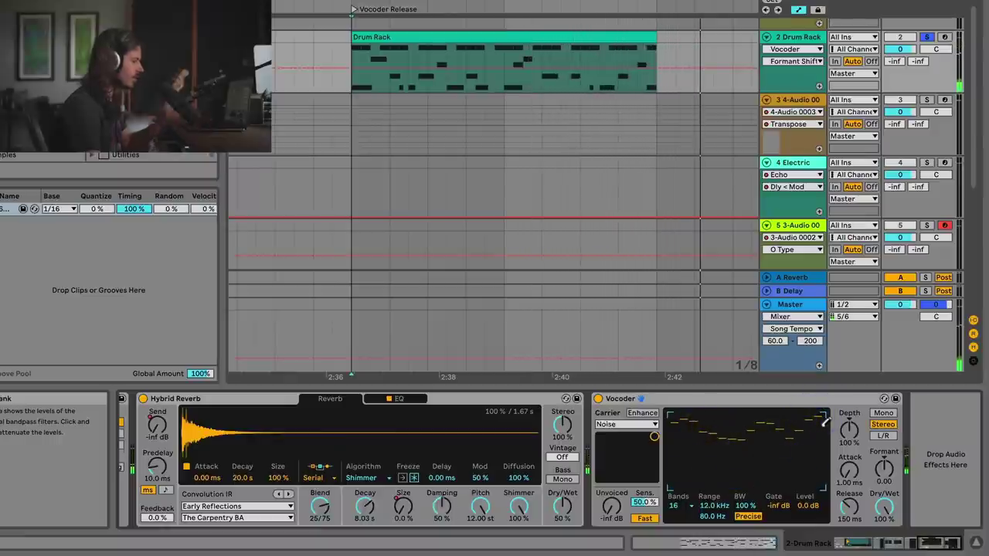
left_click(640, 413)
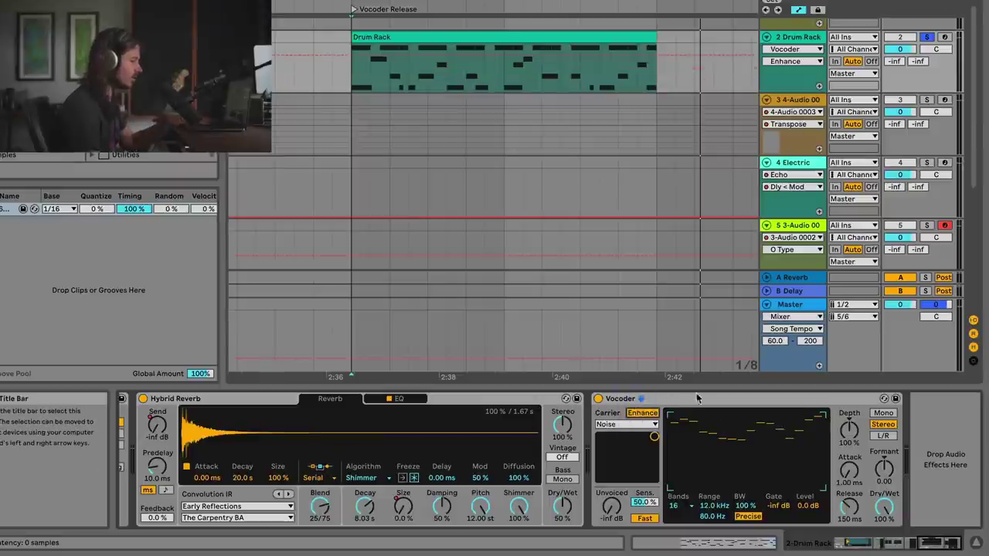
Play the Drum Rack clip to compare its sound with Vocoder enabled and bypassed, leaving Vocoder on.
key("space")
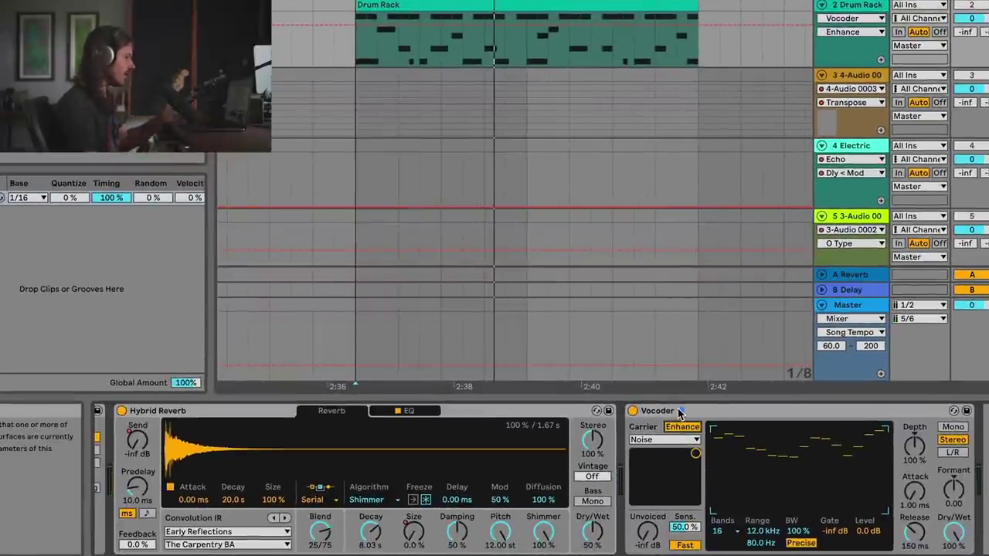
left_click(632, 411)
key("space")
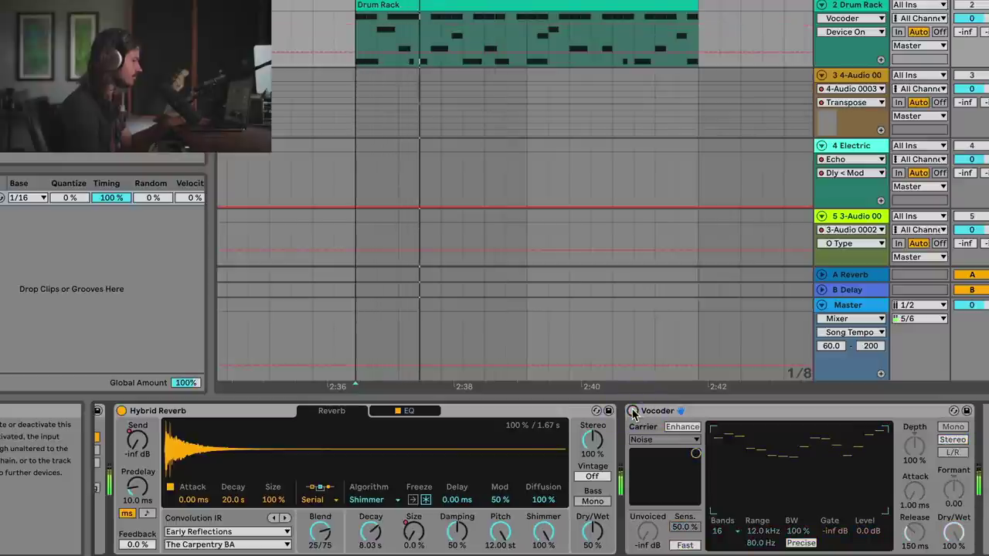
left_click(632, 411)
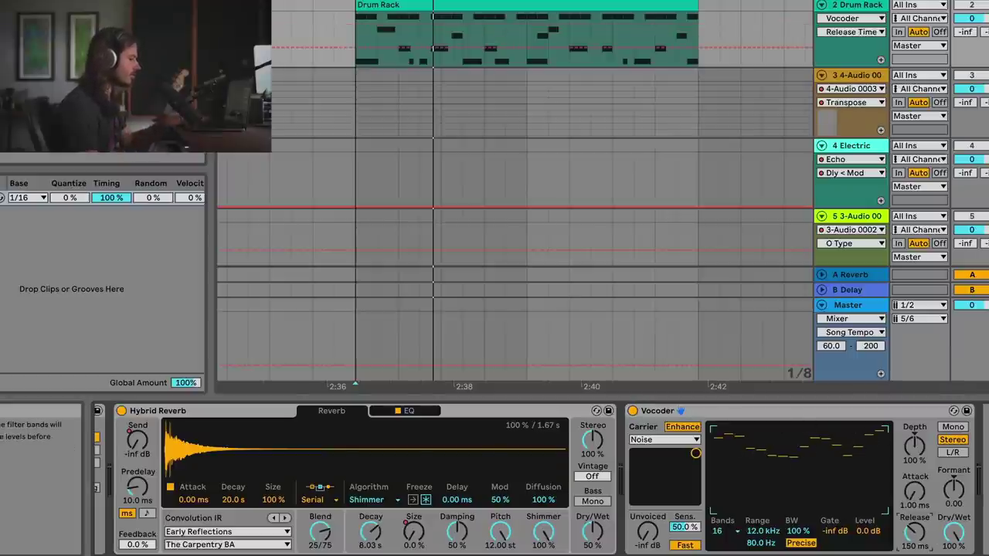
Audition Vocoder's Release time during playback and record wavy Release Time automation across the whole Drum Rack clip.
mouse_move(917, 537)
left_mouse_down()
mouse_move(917, 547)
mouse_move(914, 471)
mouse_move(914, 532)
left_mouse_up()
key("space")
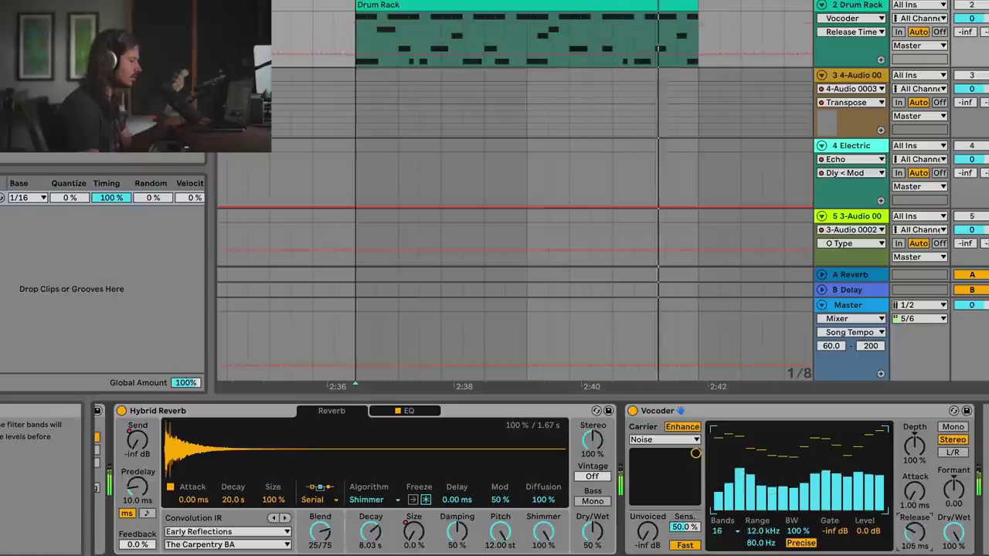
key("space")
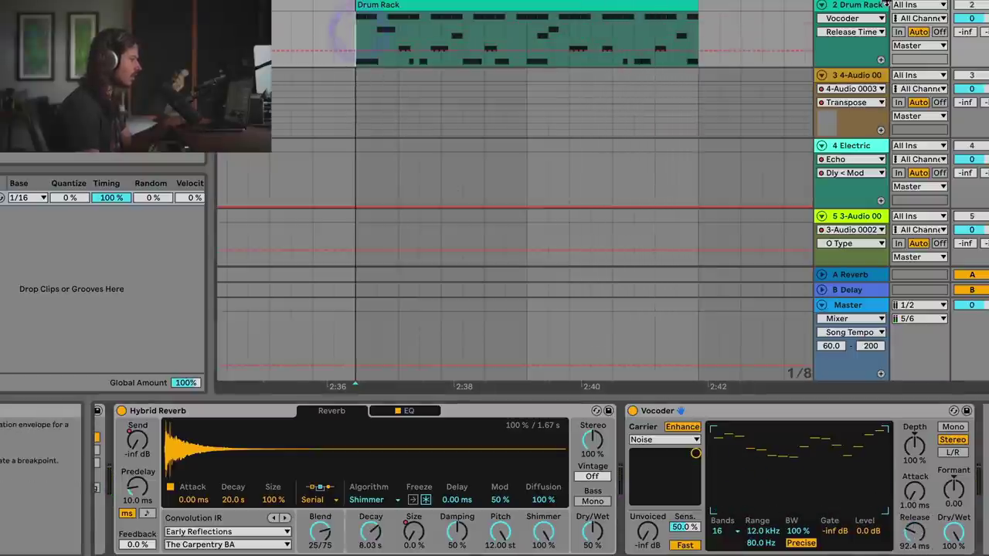
key("s")
key("space")
mouse_move(914, 531)
left_mouse_down()
mouse_move(914, 515)
mouse_move(916, 535)
left_mouse_up()
key("space")
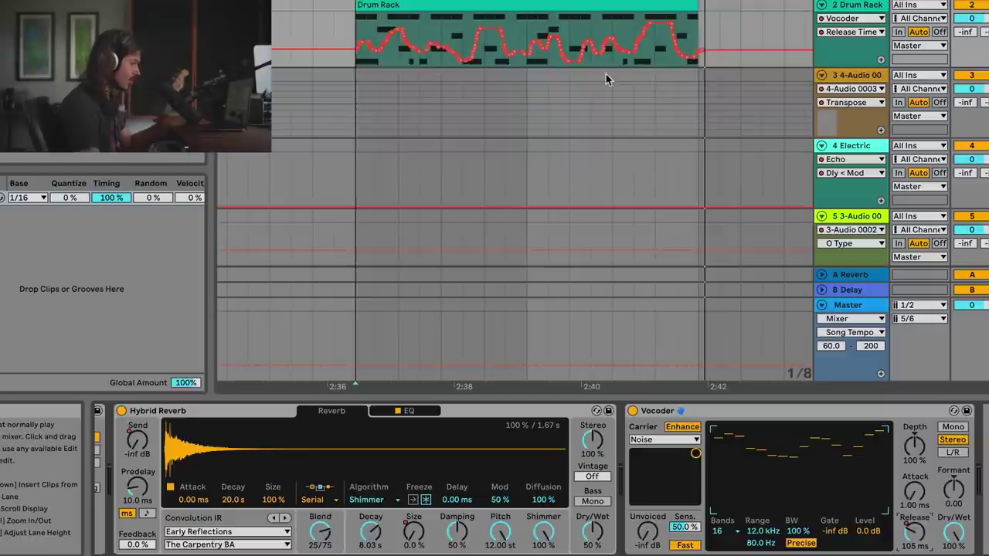
Show Vocoder's Formant Shift automation and record Formant knob movements across the Drum Rack clip.
left_click(955, 492)
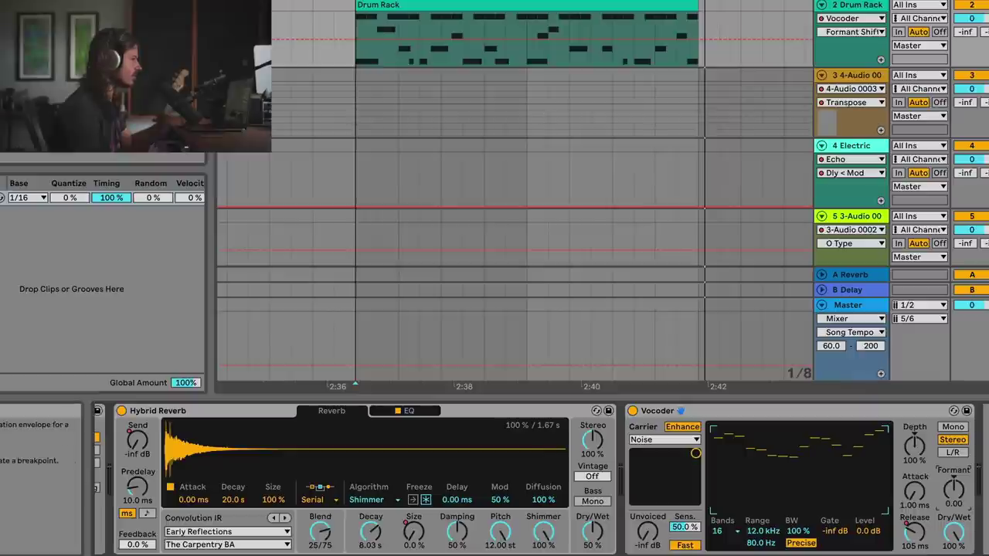
key("F9")
mouse_move(953, 491)
left_mouse_down()
mouse_move(954, 502)
mouse_move(952, 479)
mouse_move(952, 525)
mouse_move(952, 473)
mouse_move(952, 540)
mouse_move(952, 471)
left_mouse_up()
key("space")
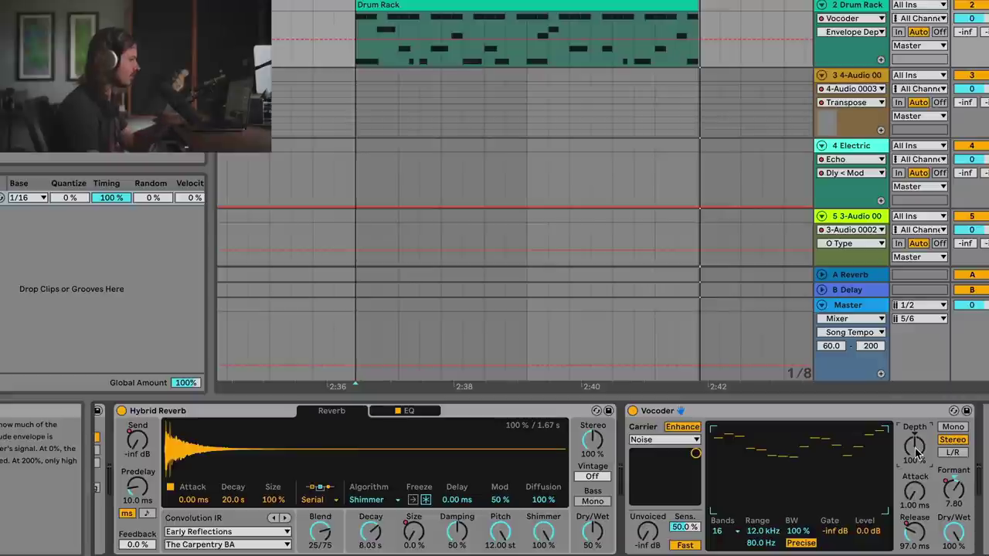
Record Vocoder's envelope Depth automation rising and falling across the Drum Rack clip and play the result.
key("space")
mouse_move(914, 447)
left_mouse_down()
mouse_move(914, 463)
mouse_move(914, 431)
mouse_move(914, 452)
left_mouse_up()
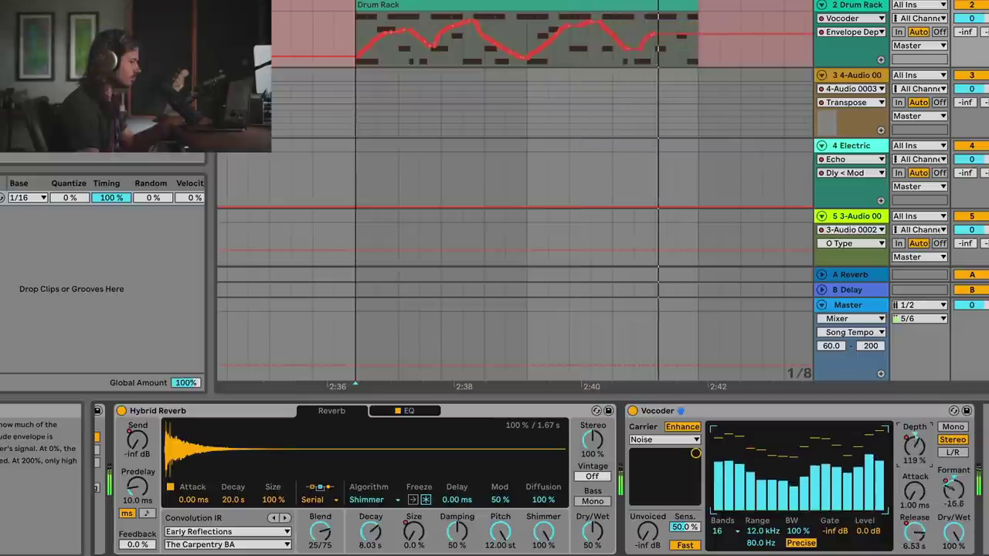
key("space")
key("space")
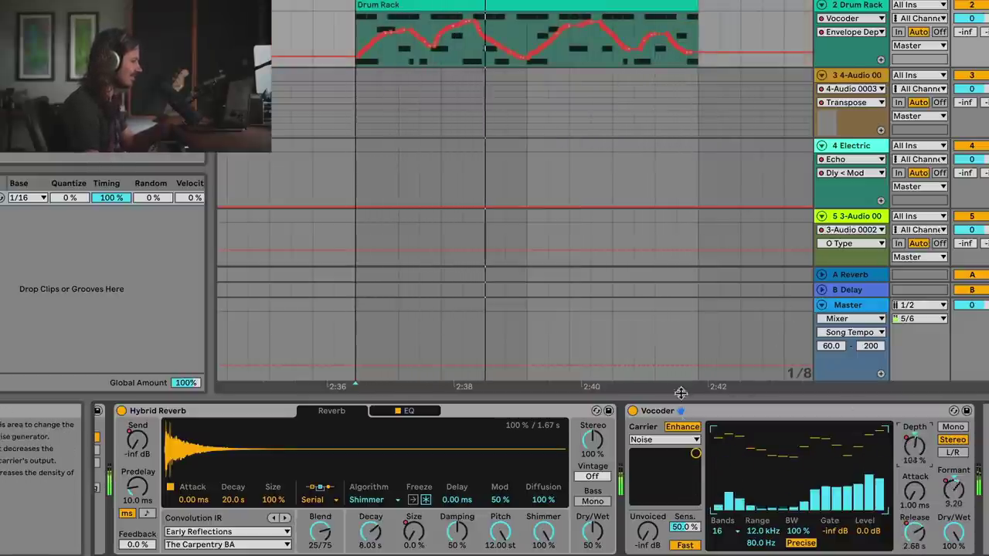
Play the Operator clip near 2:47 with its LFO device off, toggling Operator's pitch envelope off and on.
scroll(515, 194, "down", 2)
scroll(515, 194, "up", 3)
left_click(954, 532)
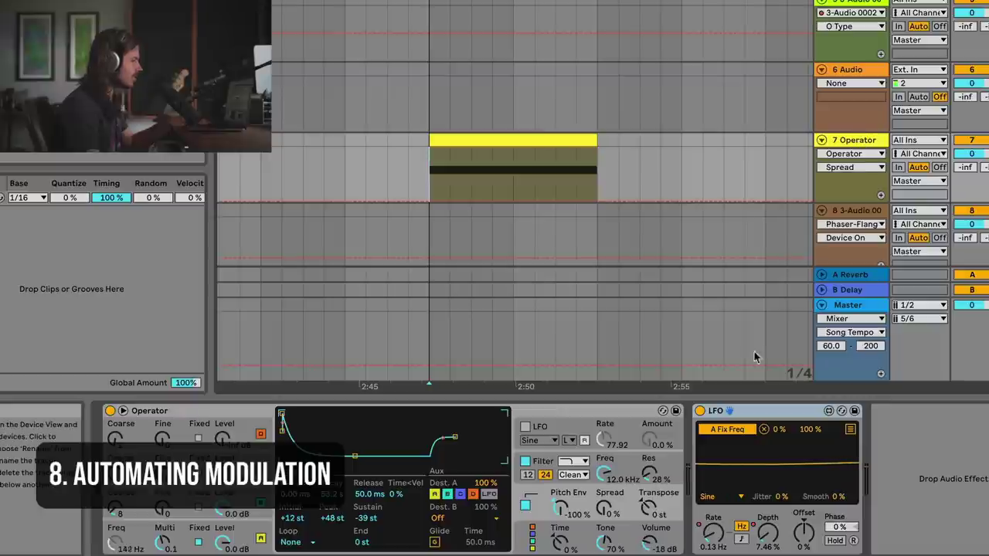
left_click(699, 412)
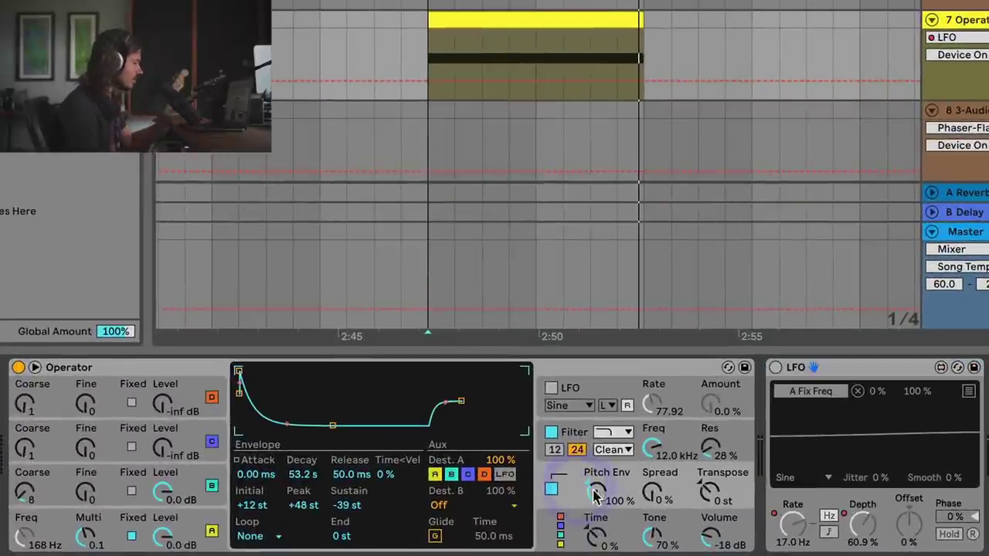
left_click(551, 488)
left_click(551, 488)
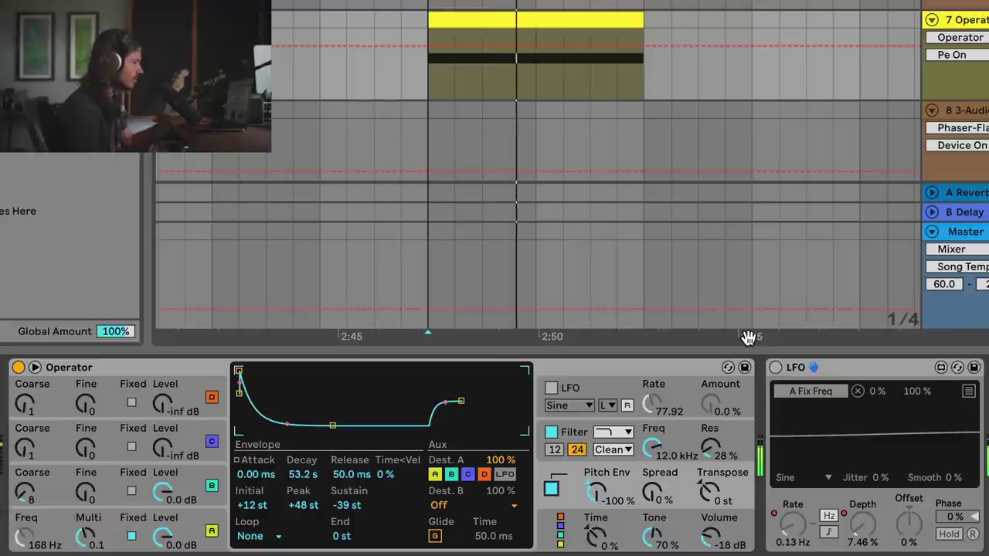
Switch the LFO device off and on while playing the Operator clip to compare the modulation, leaving it enabled.
left_click(775, 368)
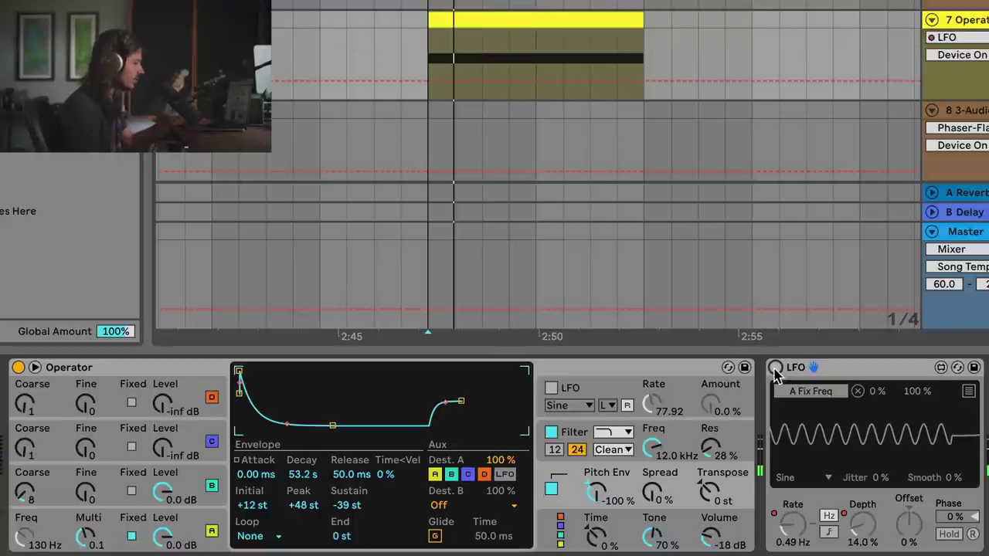
left_click(774, 369)
key("space")
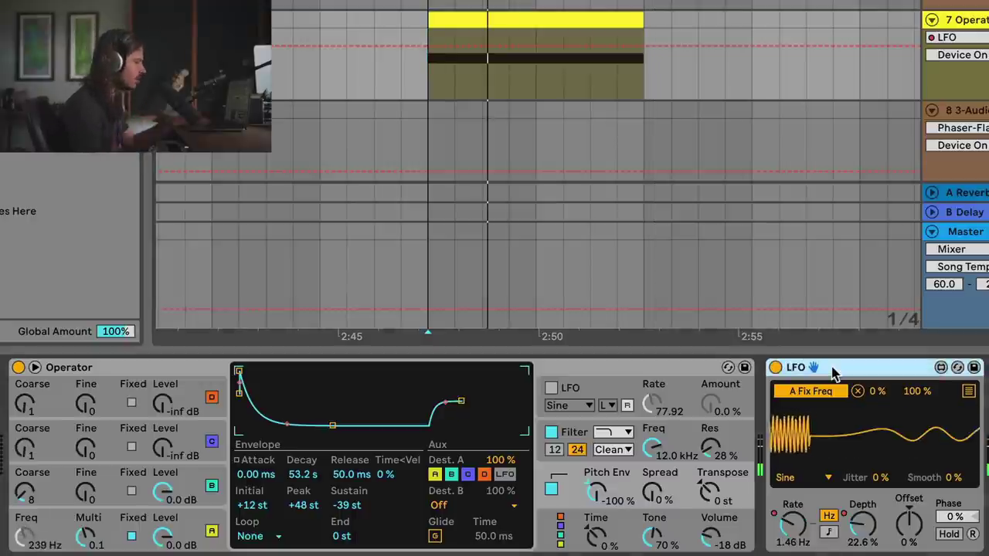
Cut the LFO device from the Operator track and replace the modified Operator with a default one.
right_click(833, 374)
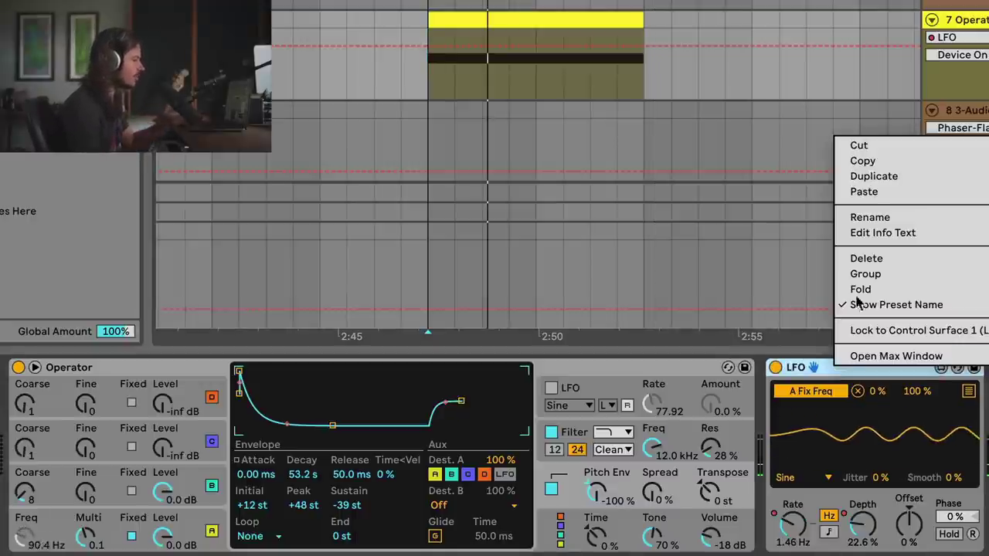
left_click(864, 145)
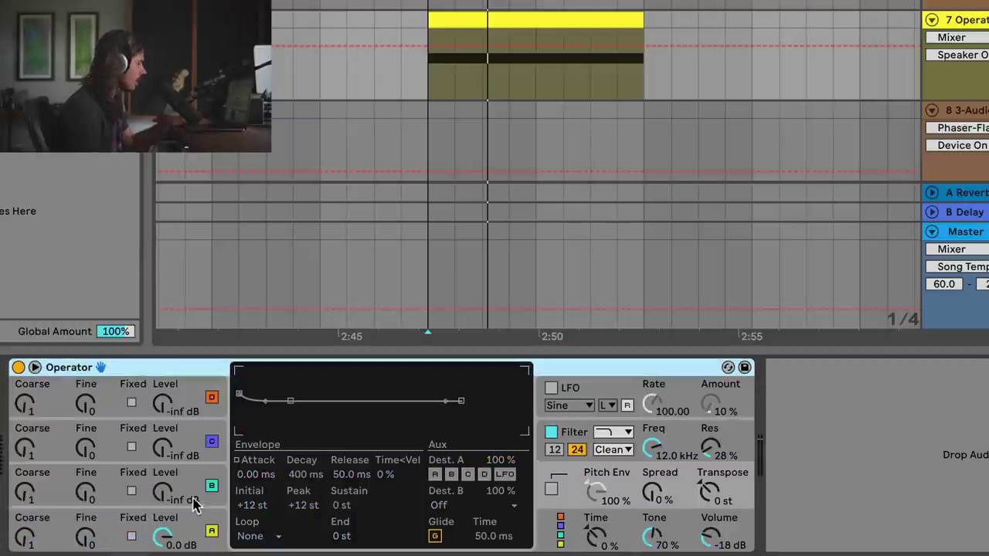
Set Operator's oscillator B to 0.0 dB Level, 20.0 s envelope Attack and Coarse 7 during playback.
left_click(196, 519)
left_click_drag(193, 488, 194, 417)
left_click_drag(291, 406, 299, 372)
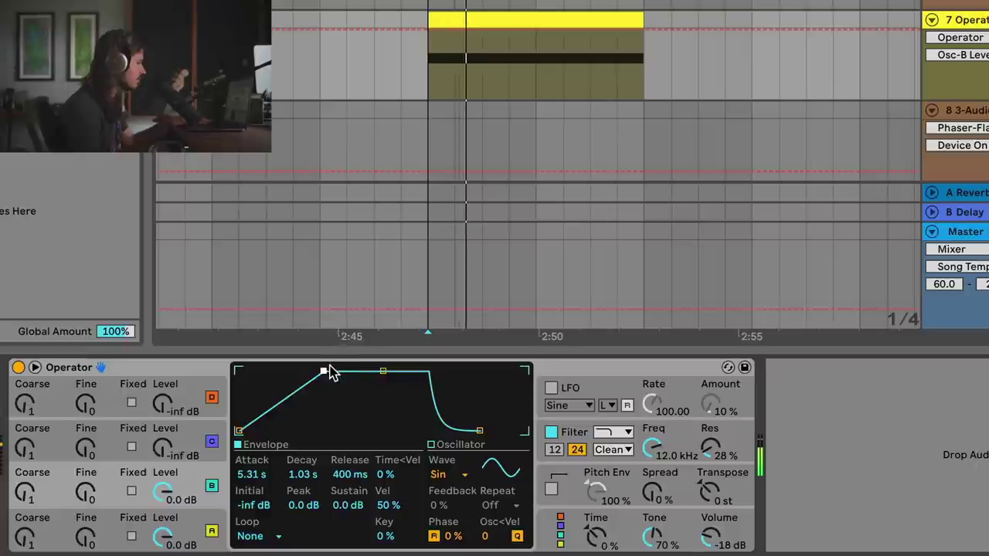
left_click_drag(324, 372, 334, 371)
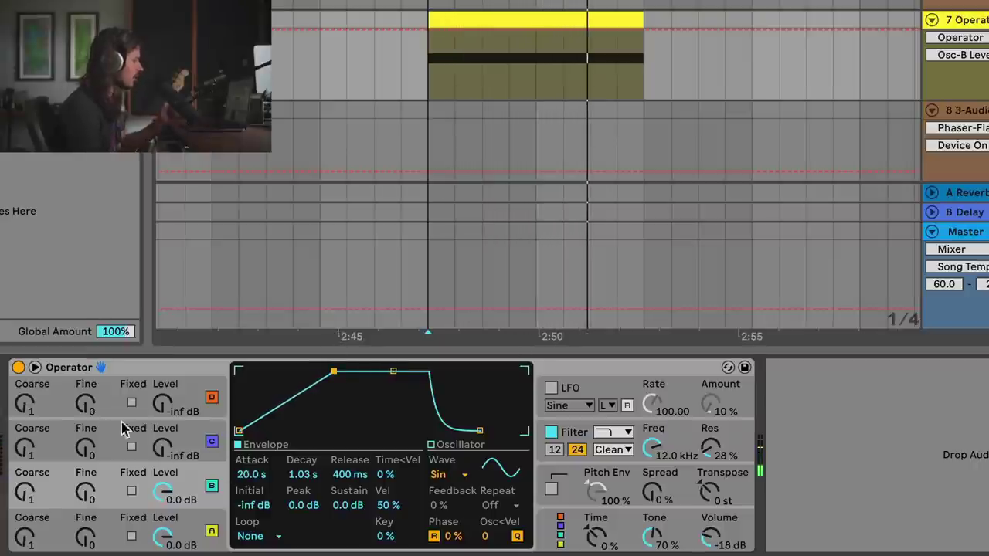
left_click_drag(25, 492, 25, 473)
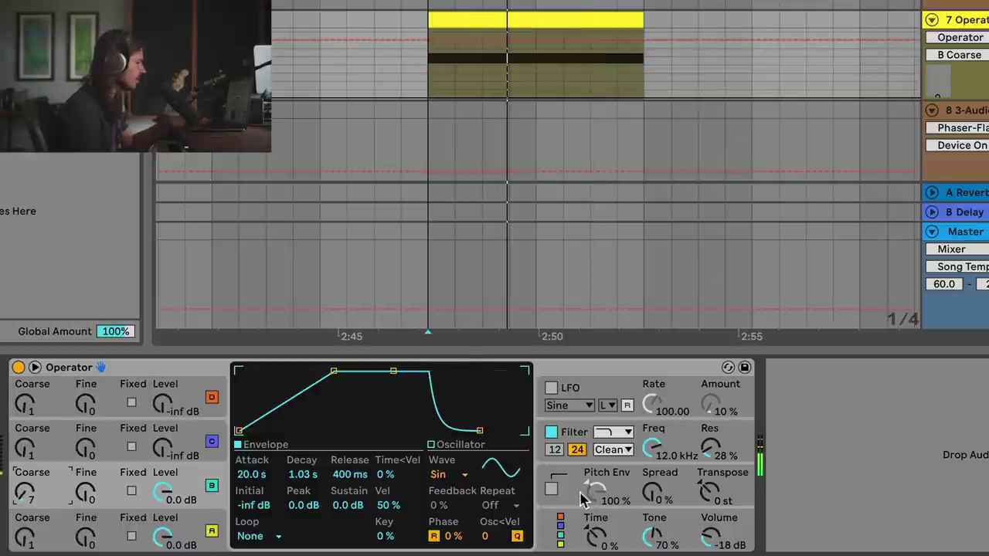
Enable Operator's pitch envelope with 60.0 s Decay, +48 st Peak, -48 st Sustain and -100% amount, and play the clip.
left_click(551, 490)
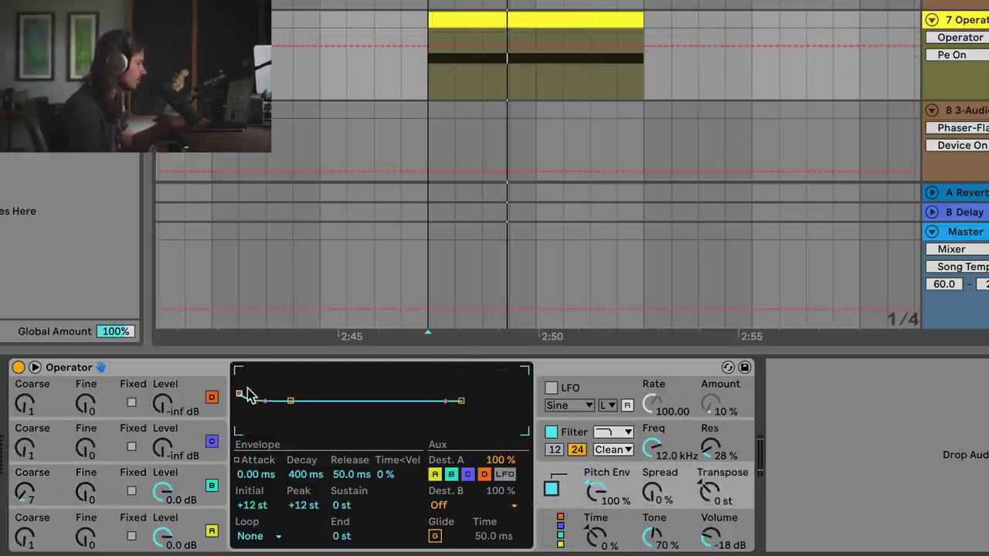
left_click_drag(294, 402, 334, 431)
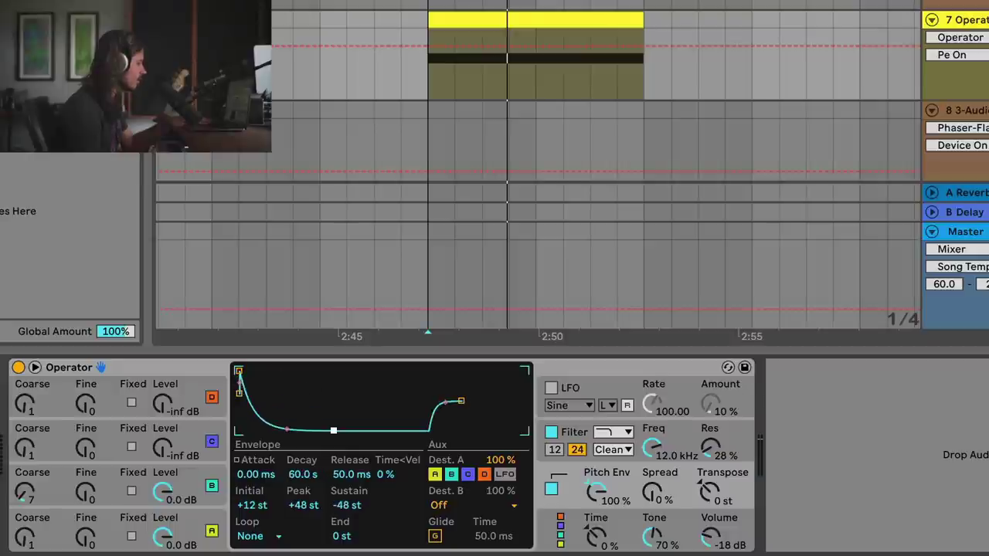
left_click_drag(604, 506, 604, 552)
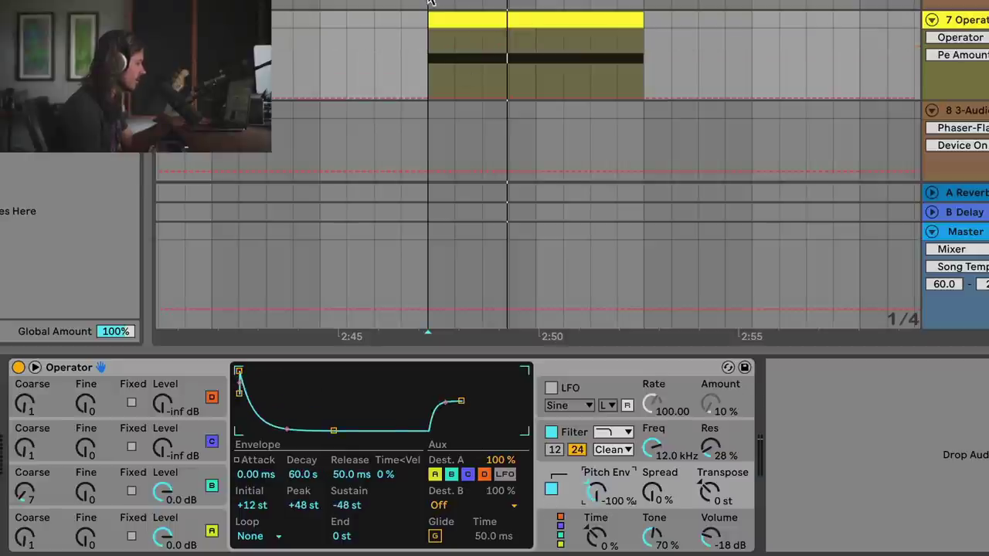
left_click(428, 72)
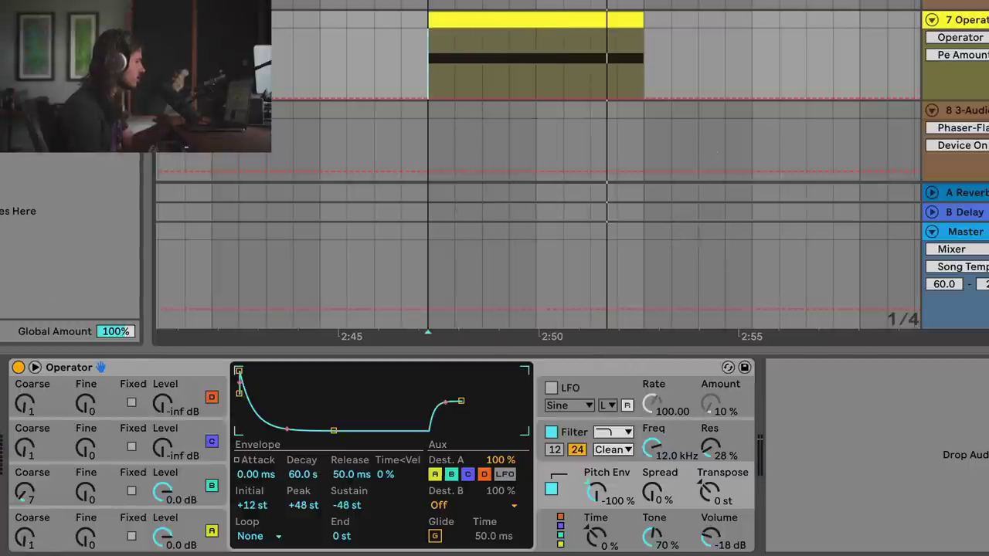
Add an LFO device after Operator, switch oscillator A to Fixed and map the LFO to its fixed frequency.
left_click_drag(799, 371, 893, 504)
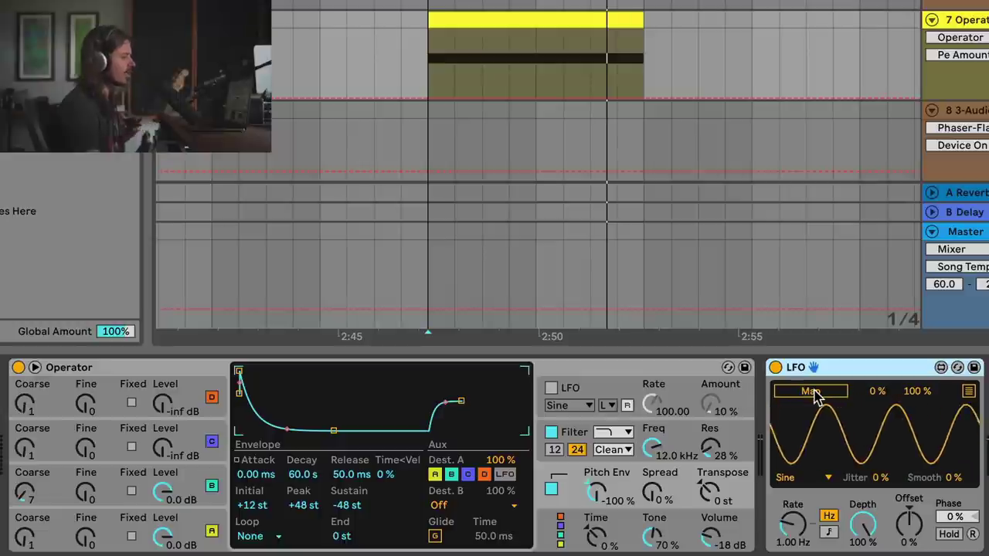
left_click(132, 536)
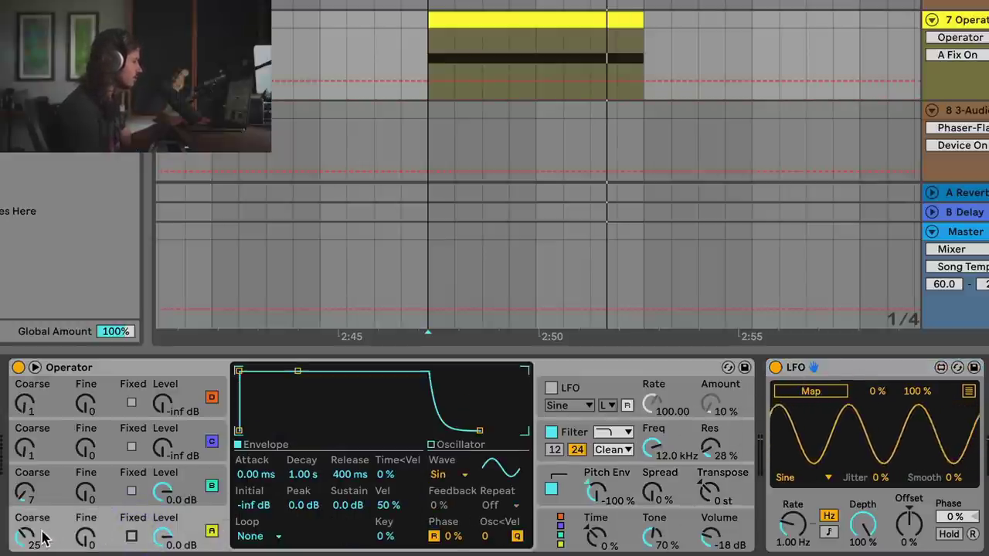
left_click(131, 537)
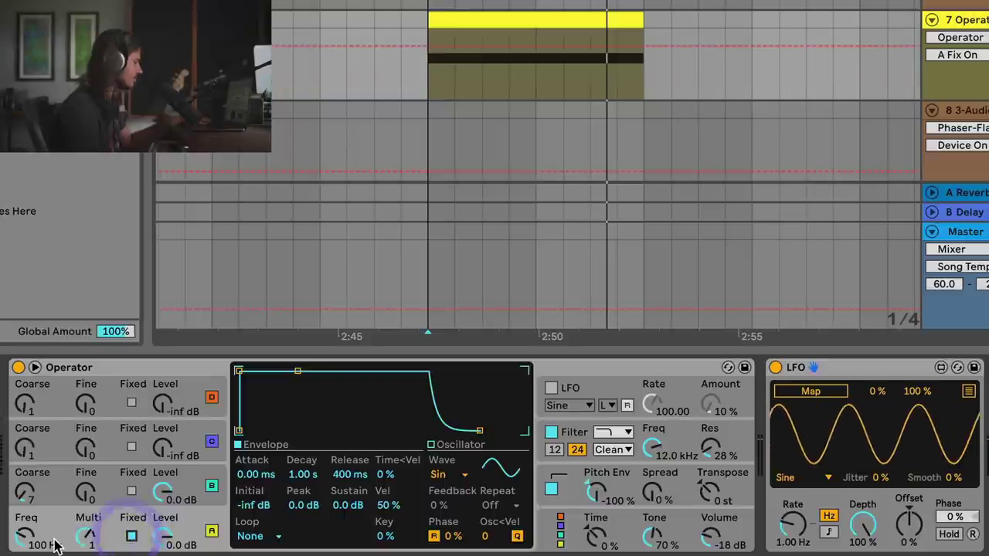
left_click(32, 529)
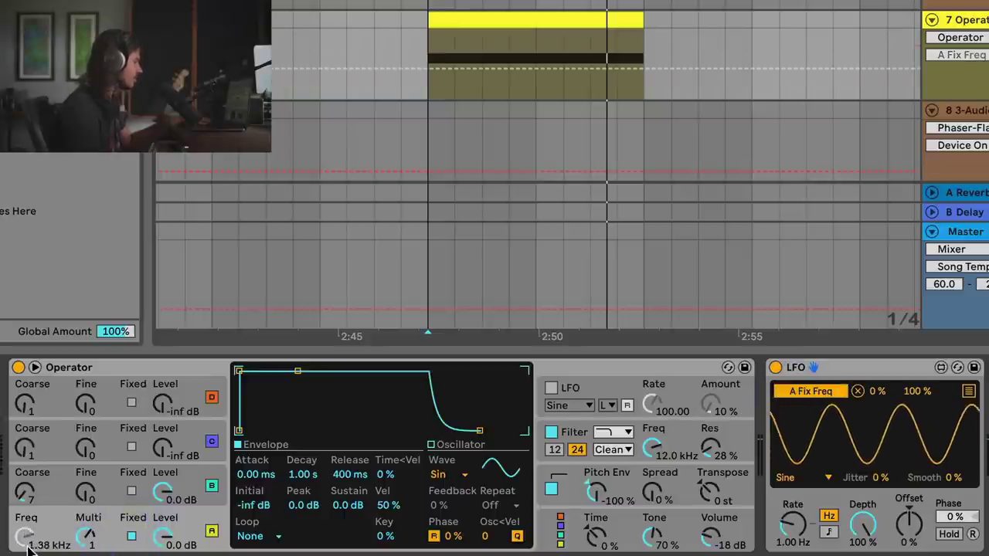
Set the LFO device's Depth to 0%, play the Operator clip and automate Depth to rise to about 95% across it.
left_click_drag(877, 524, 863, 555)
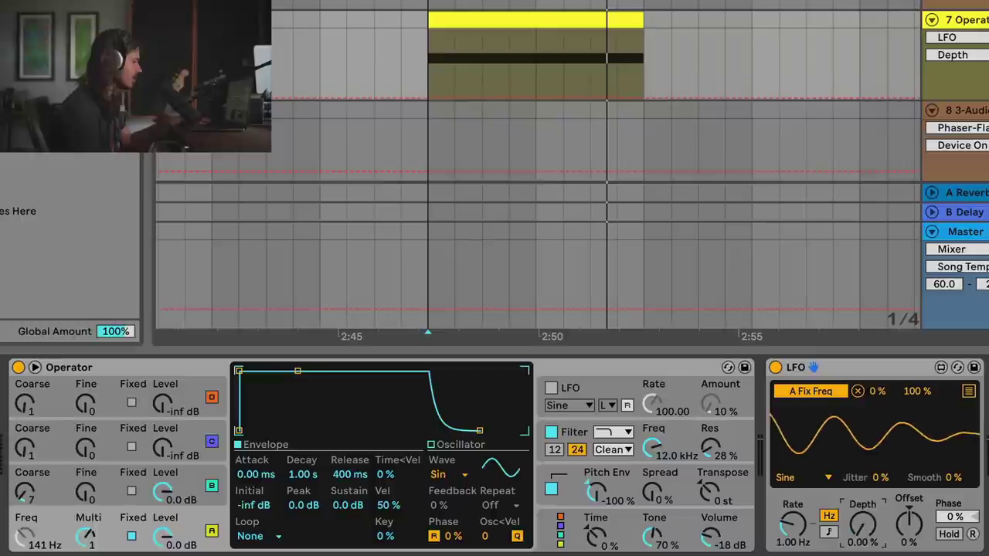
left_click(431, 75)
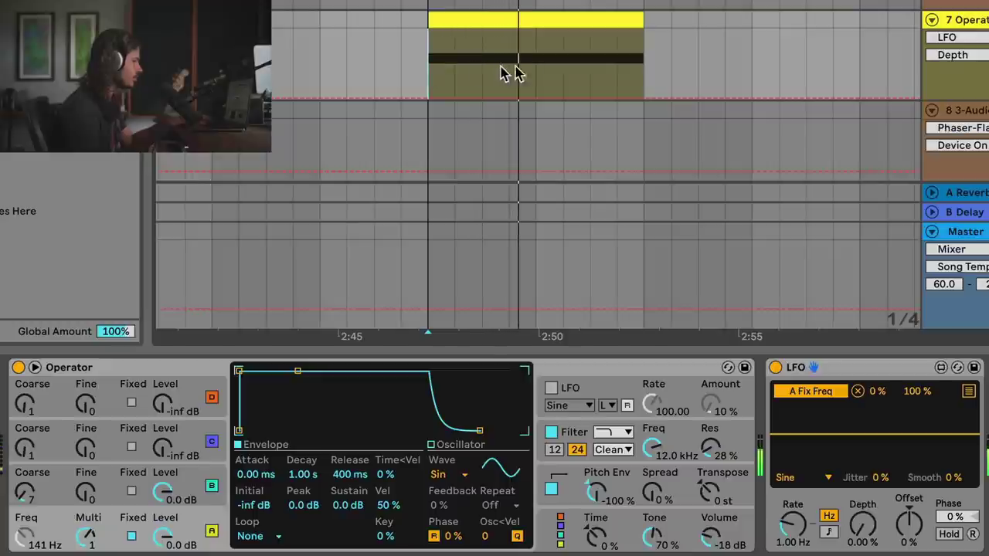
left_click_drag(431, 99, 646, 32)
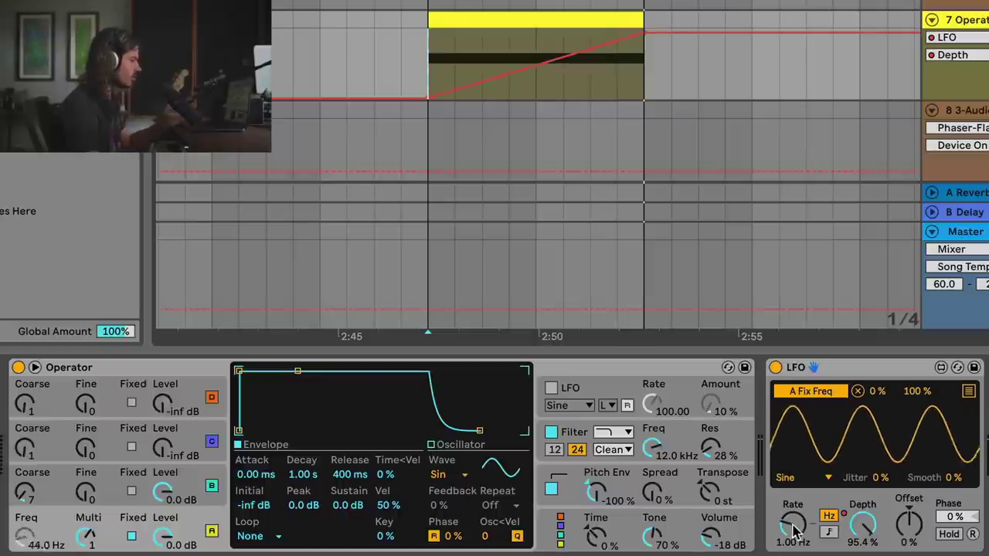
Automate the LFO device's Rate to rise from about 0.03 Hz to 15.5 Hz across the Operator clip and play it.
left_click_drag(796, 530, 796, 547)
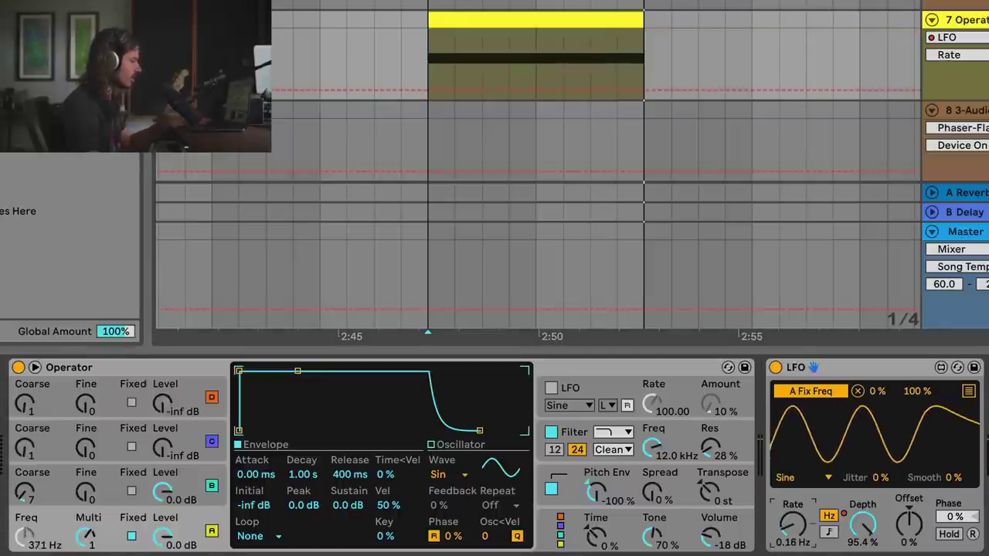
left_click(509, 93)
left_click_drag(510, 94, 644, 49)
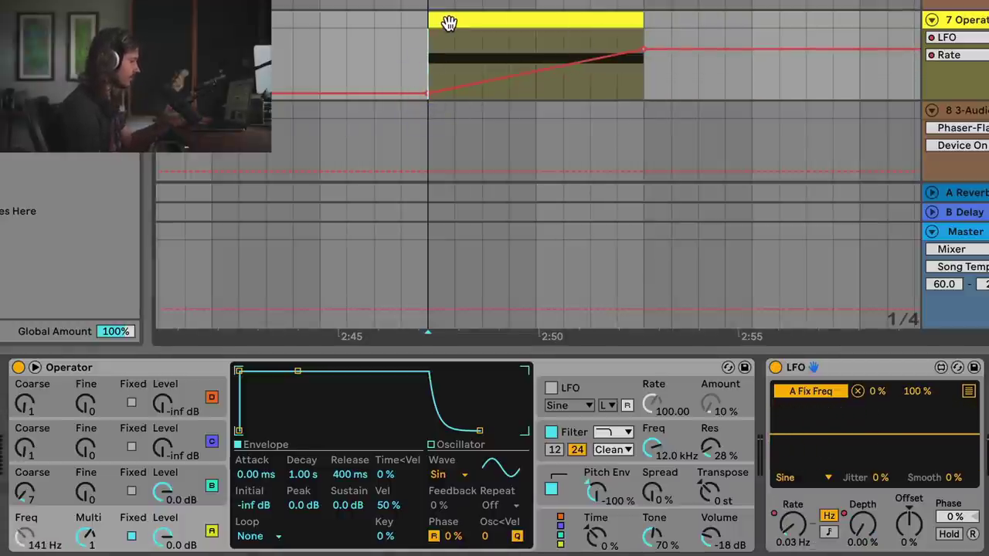
key("space")
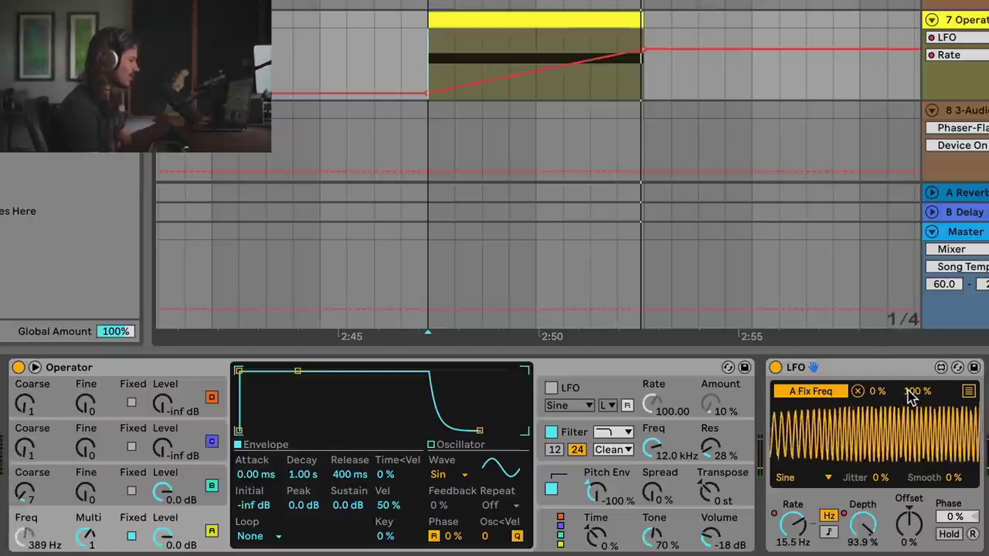
Enable Operator's internal LFO with a Rate of 26.21 and an Amount of 7.1%.
left_click(552, 389)
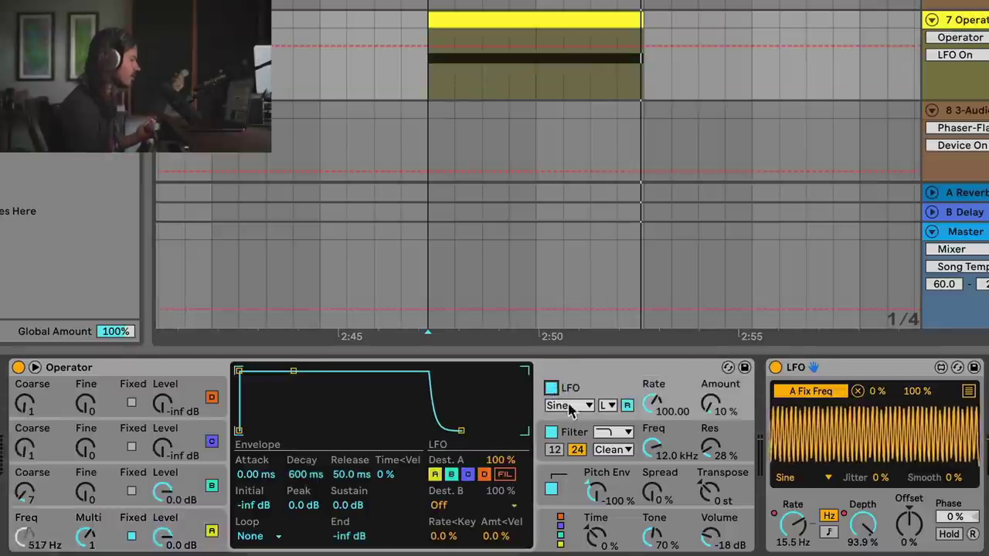
left_click(427, 85)
left_click(654, 402)
left_click_drag(653, 402, 654, 454)
left_click_drag(730, 406, 730, 423)
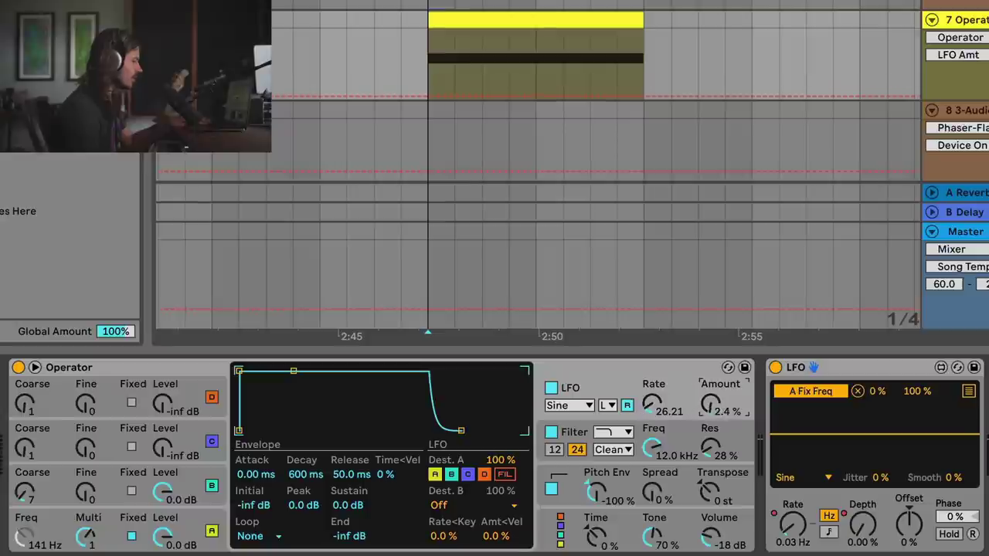
left_click(645, 403)
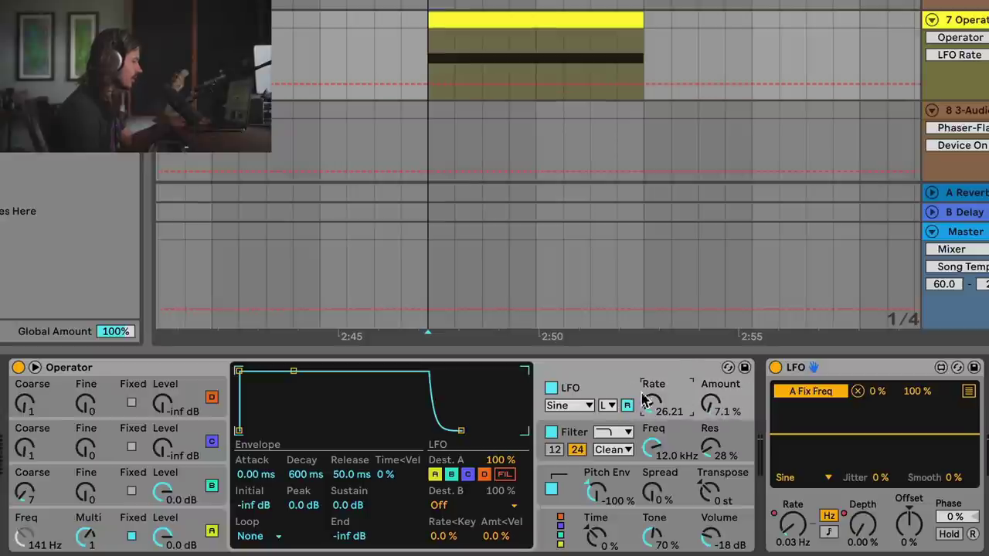
Automate Operator's LFO Amount to rise to about 75% across the clip and play it.
left_click(706, 405)
left_click(428, 93)
left_click_drag(490, 93, 622, 43)
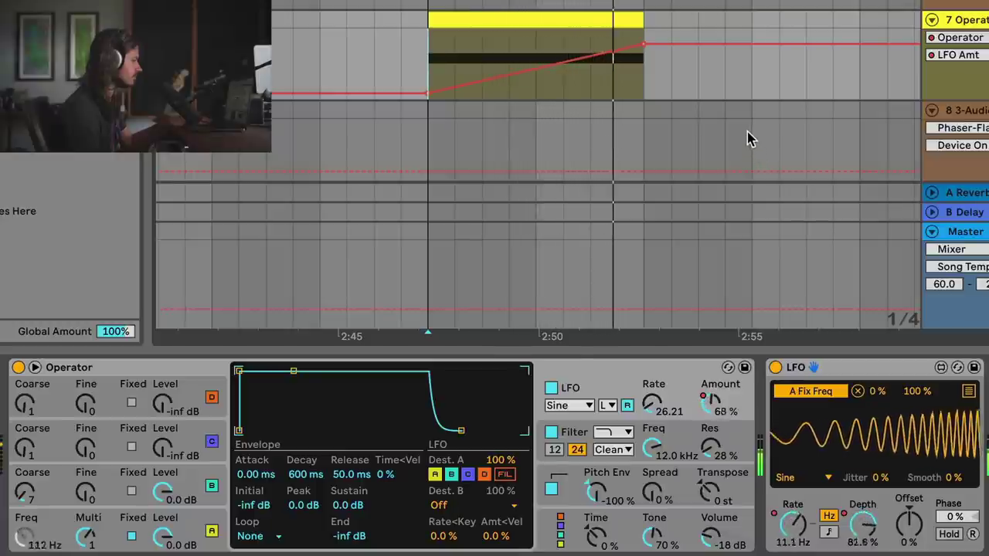
Map the LFO device's second slot to Operator's LFO Rate and return to the start of the clip.
left_click(657, 405)
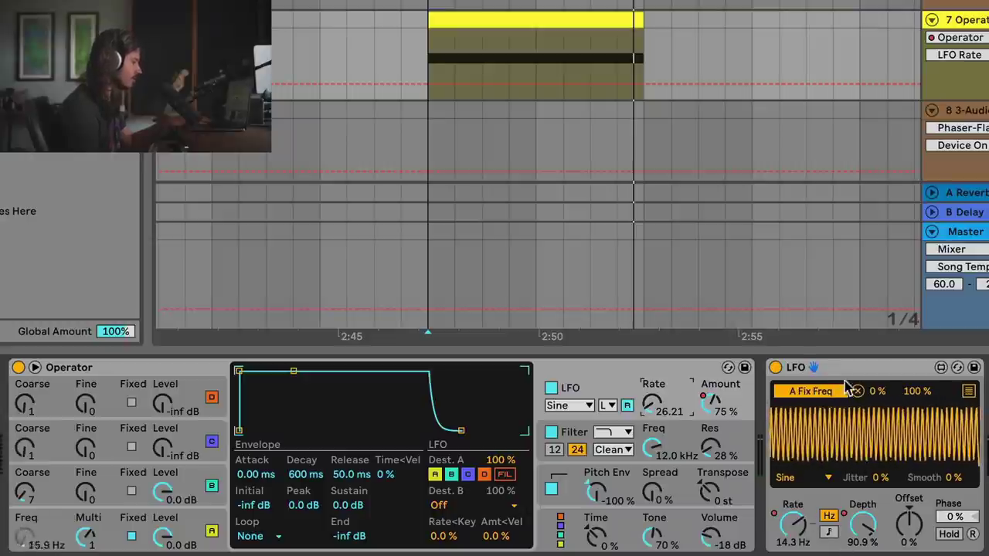
left_click(968, 392)
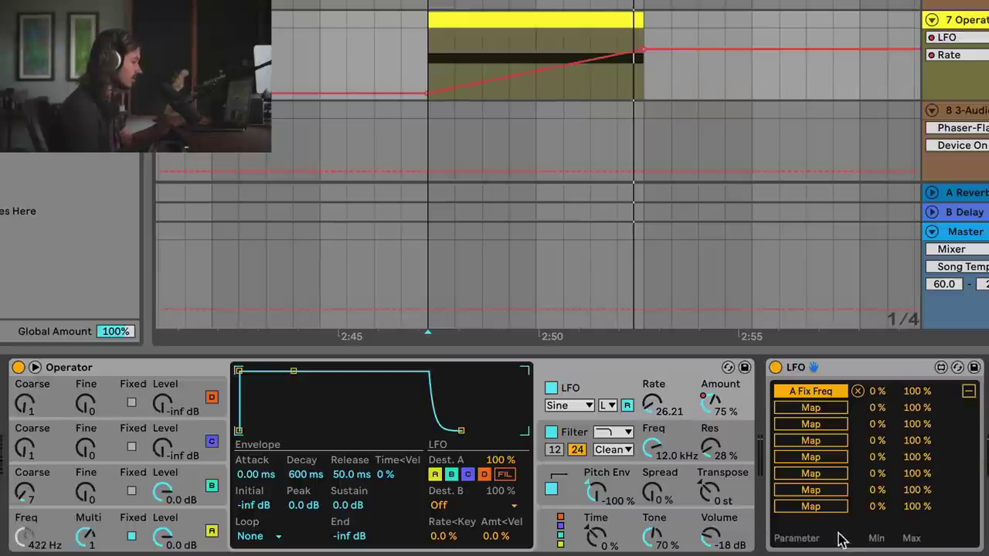
left_click(815, 409)
left_click(648, 408)
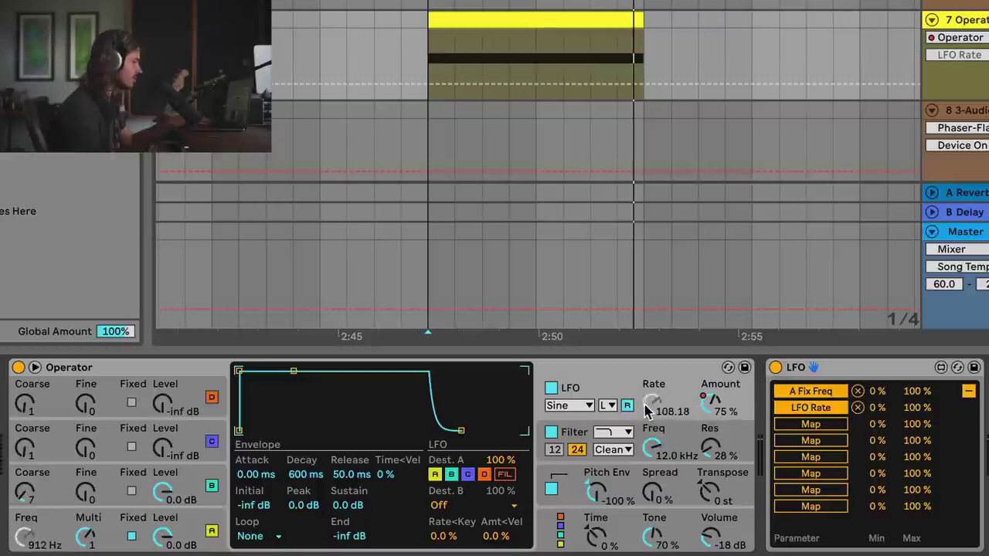
left_click(424, 52)
left_click(426, 56)
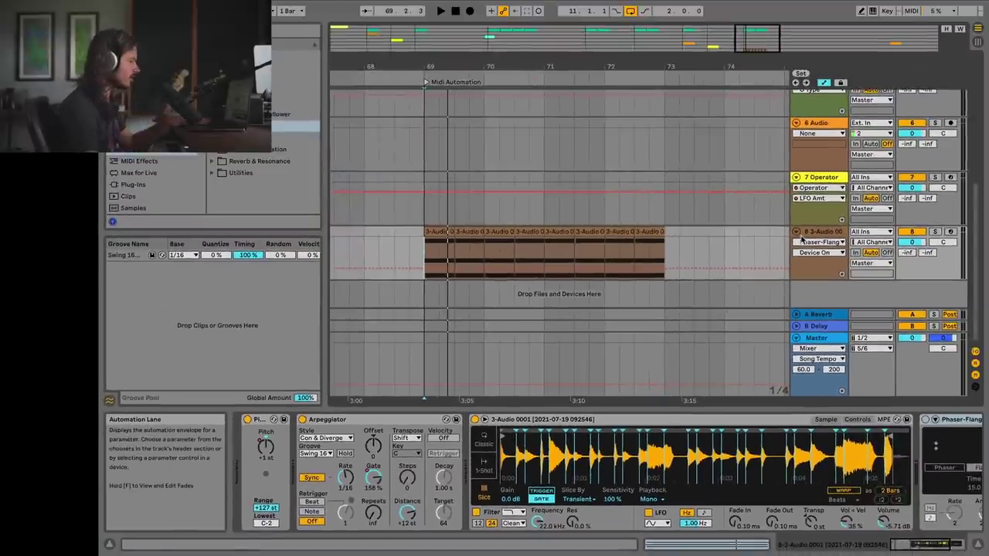
Solo the Drum Rack track and listen to its beat in the Midi Automation section.
left_click(543, 427)
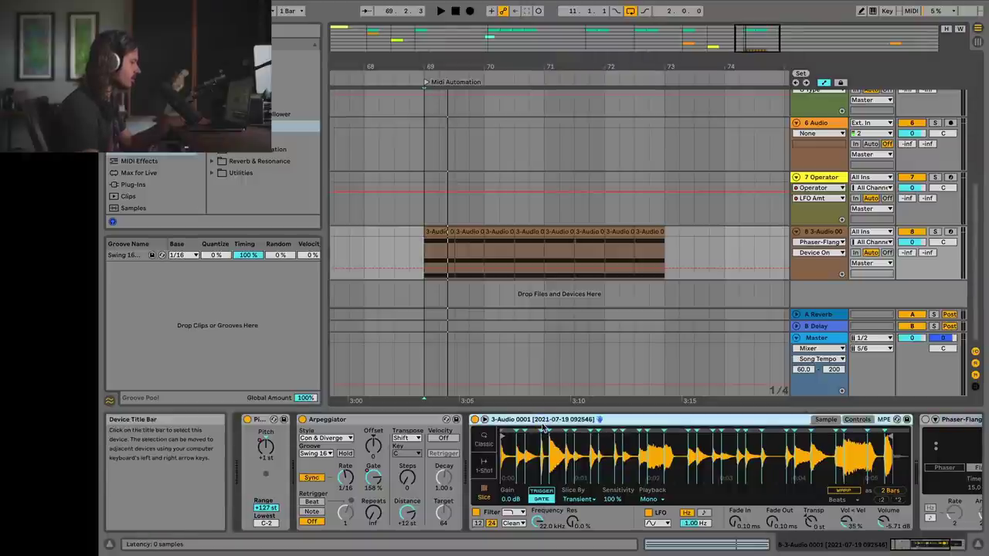
scroll(677, 122, "up", 8)
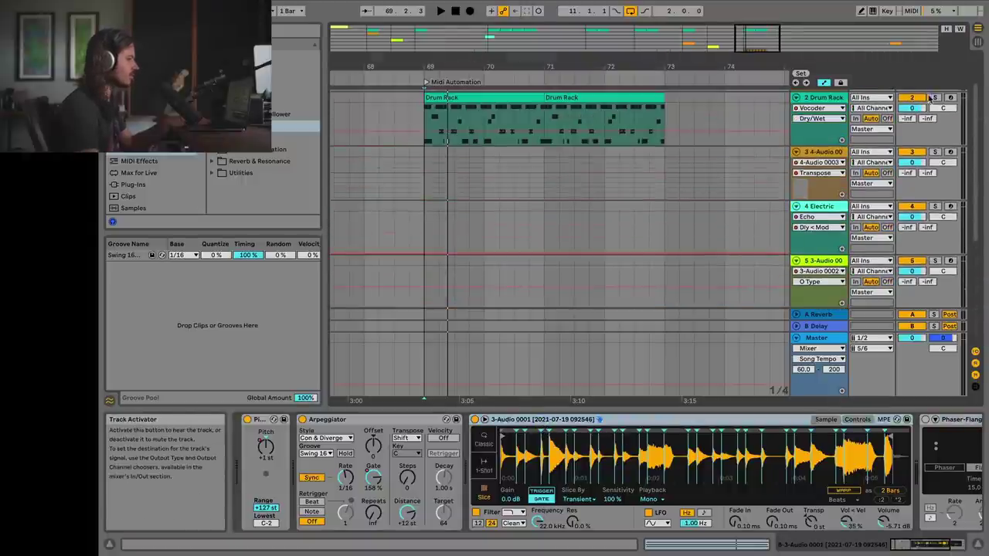
left_click(935, 97)
key("space")
key("space")
Play the clips on track 8 and look along its device chain from Pitch and Arpeggiator to Phaser-Flanger.
scroll(885, 200, "down", 6)
left_click(908, 233)
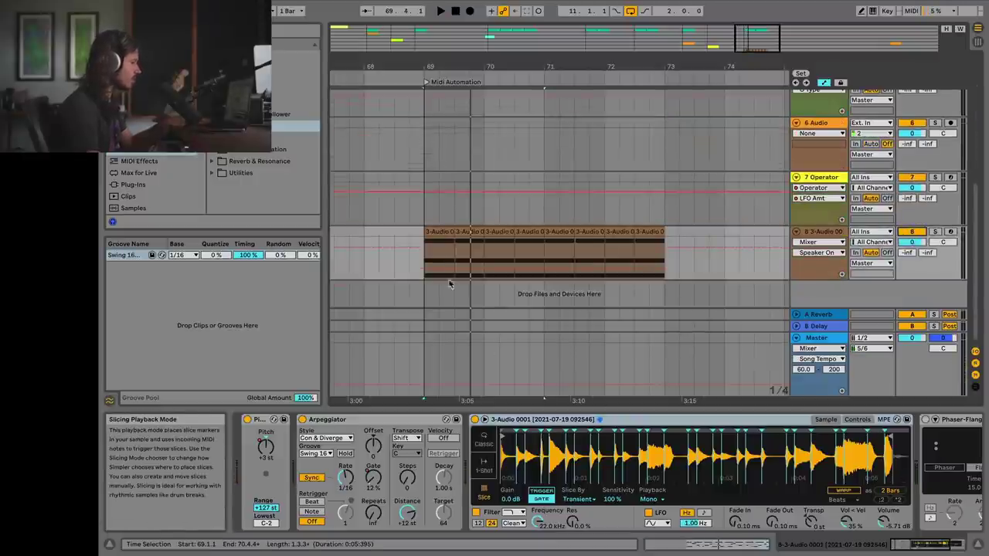
key("space")
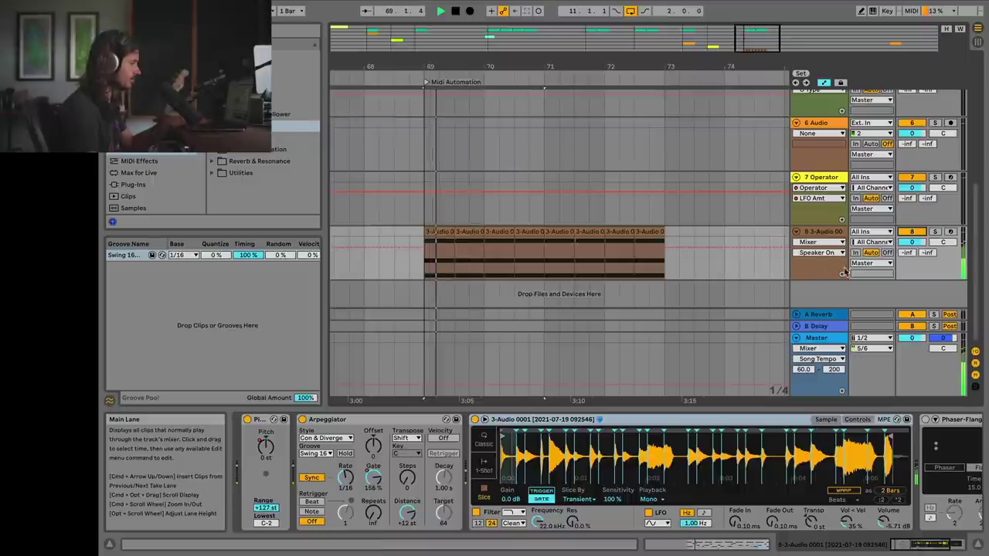
left_click_drag(915, 544, 926, 534)
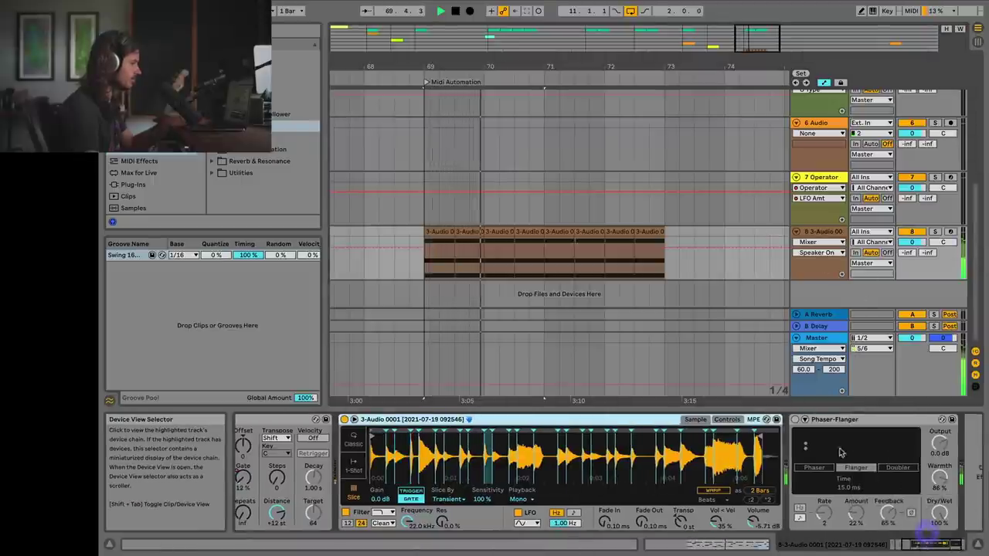
left_click(900, 544)
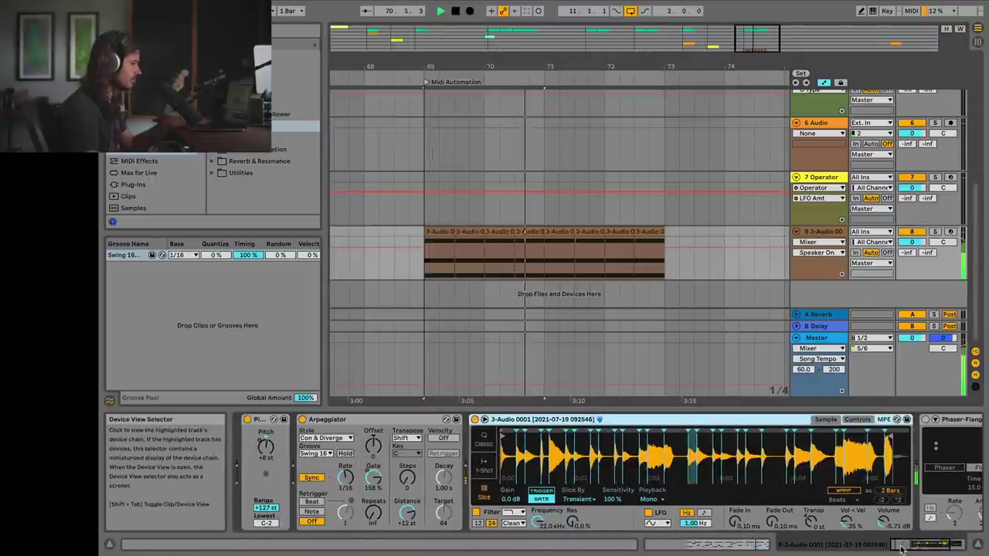
left_click(907, 547)
left_click_drag(908, 547, 911, 552)
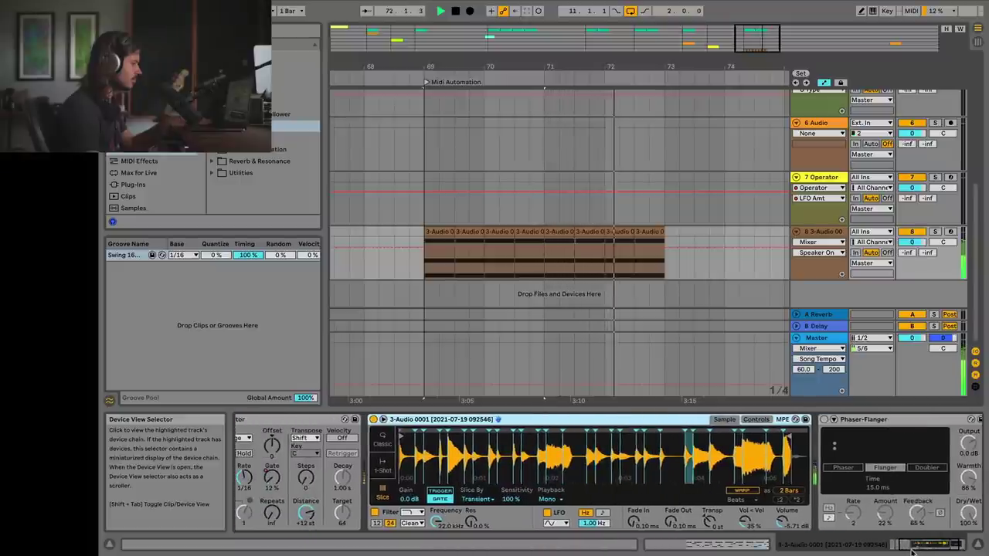
Stop playback and delete the Pitch, Arpeggiator and Simpler devices from track 8, keeping the Phaser-Flanger.
key("space")
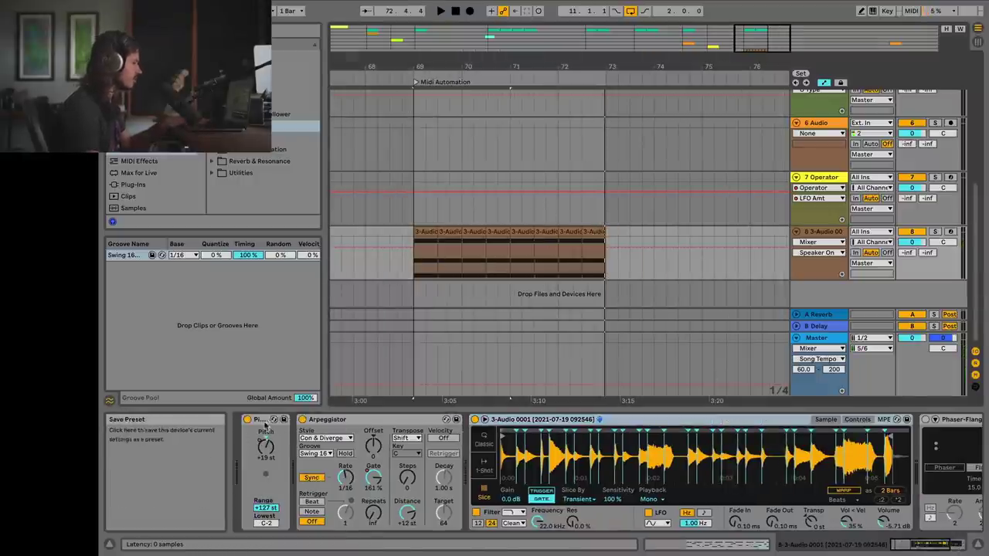
left_click(256, 419, "shift")
key("Delete")
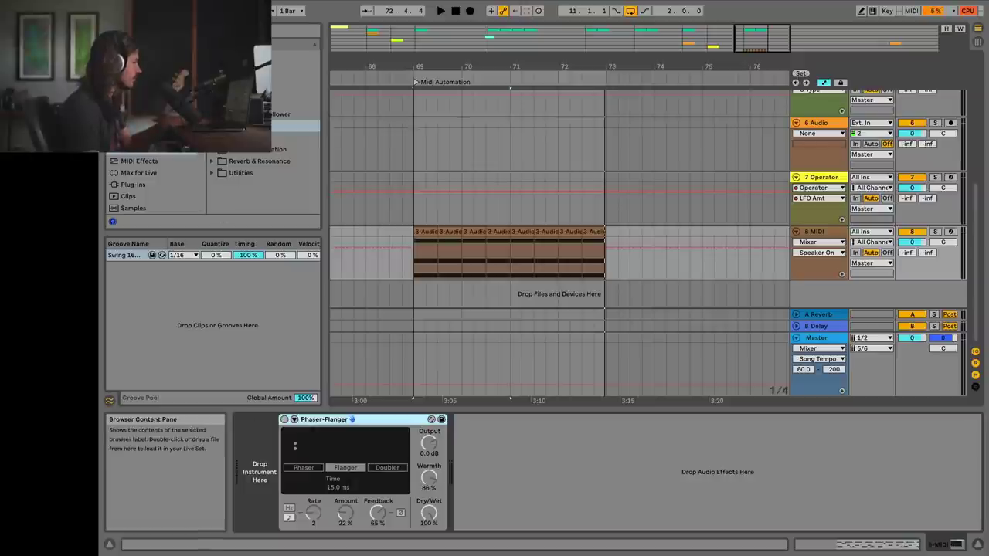
Solo the 6 Audio track and listen to the Audio 2 clip at bar 93.
left_click_drag(753, 39, 781, 13)
left_click(705, 123)
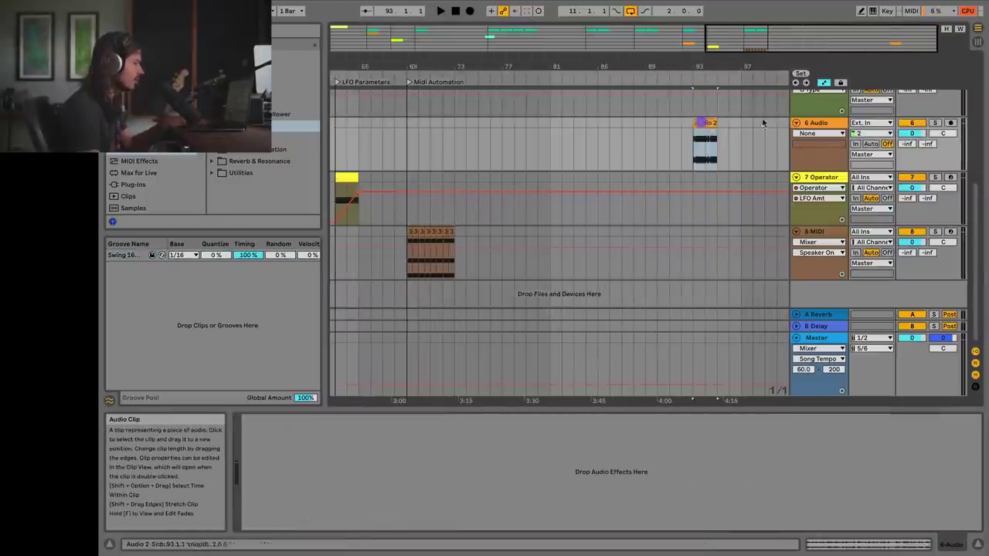
left_click(935, 126)
key("space")
key("space")
Load the Audio 2 clip into a Simpler on track 8 and set it to Slice mode.
left_click(817, 232)
left_click_drag(704, 116, 256, 477)
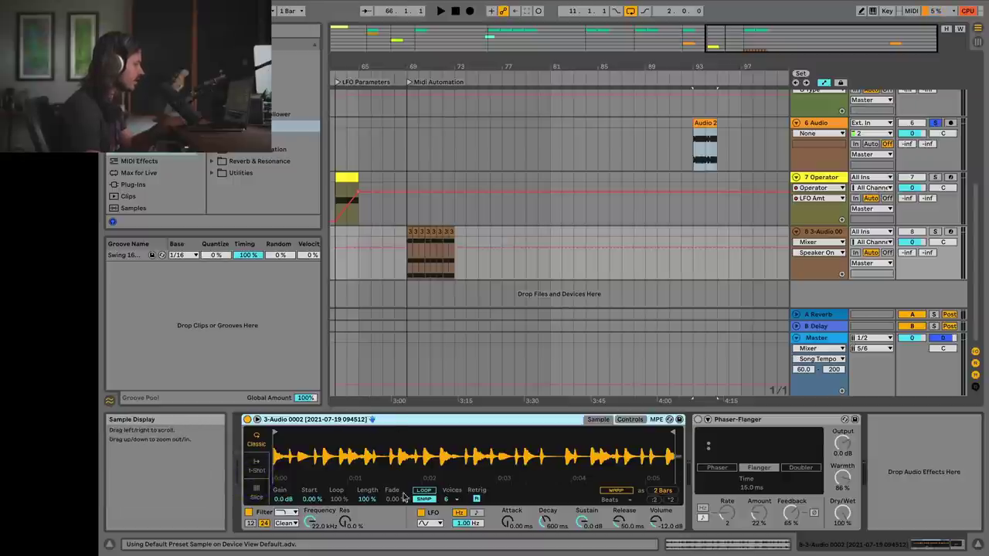
left_click(257, 490)
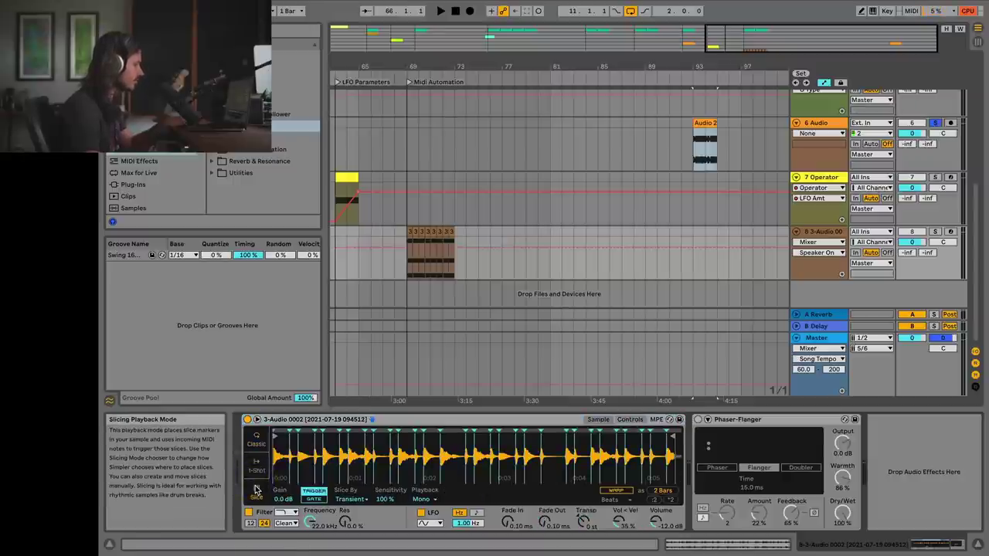
Set the Simpler's Volume to 0.00 dB, and unsolo the 6 Audio track and arm track 8 instead.
left_click(657, 527)
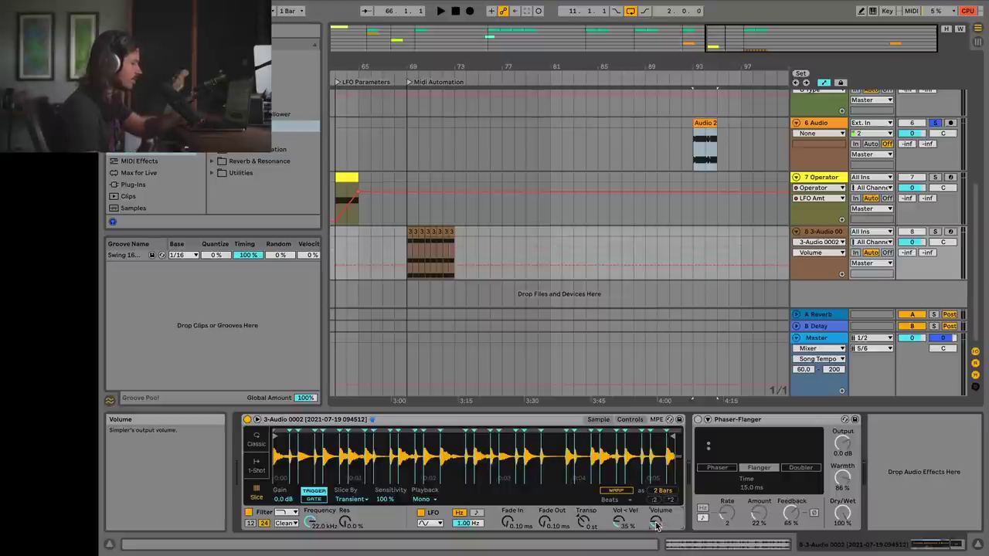
left_click(935, 123)
left_click(950, 231)
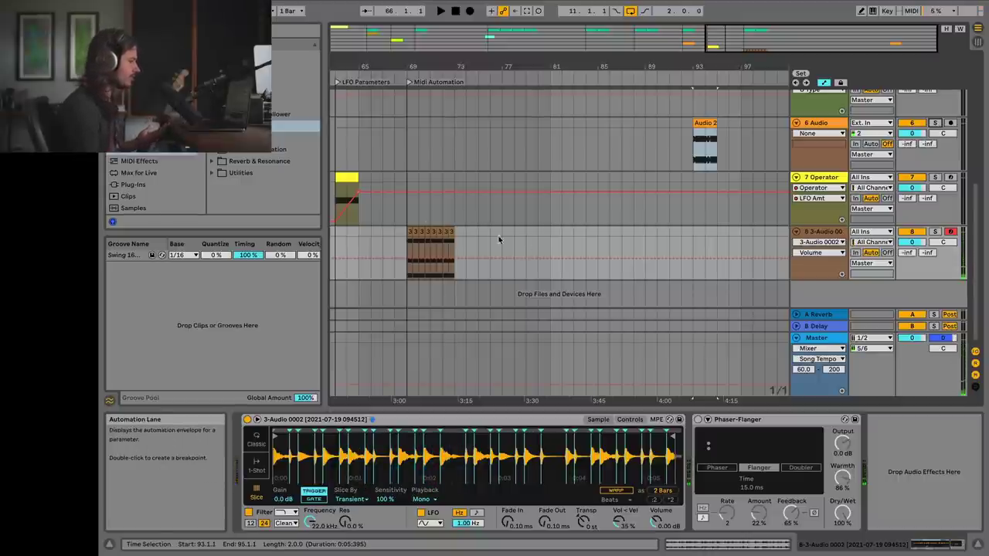
Add the Arpeggiator MIDI effect before the Simpler on track 8.
left_click(211, 103)
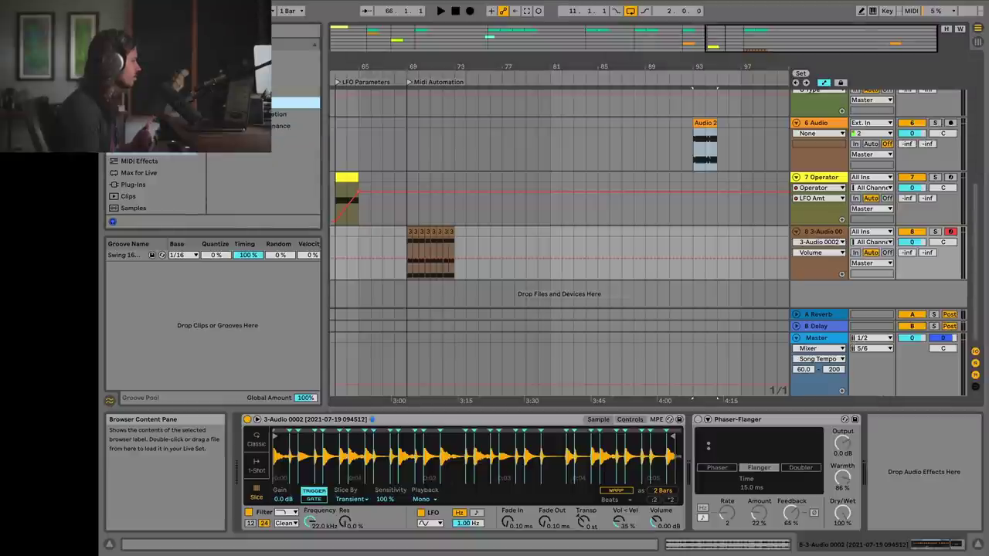
left_click(147, 161)
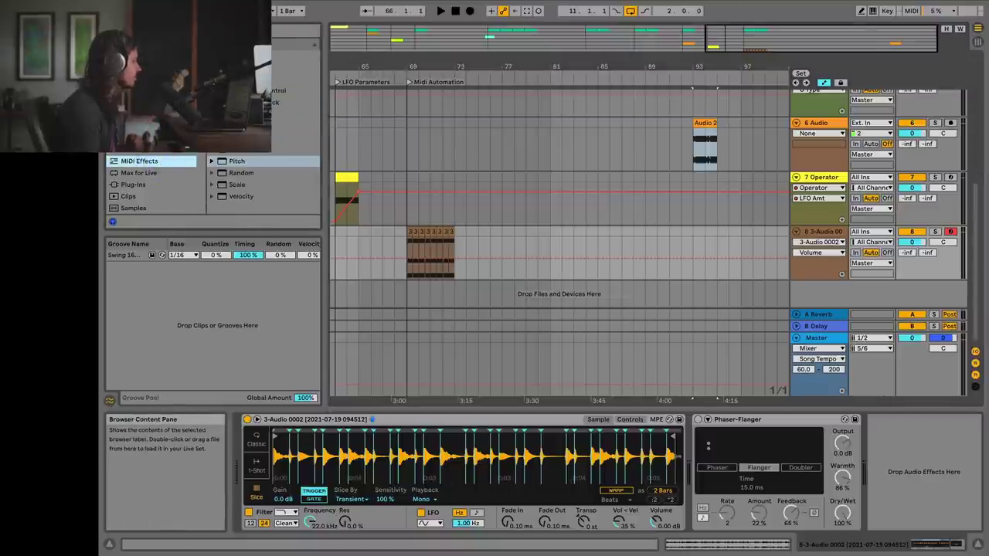
left_click_drag(232, 56, 246, 450)
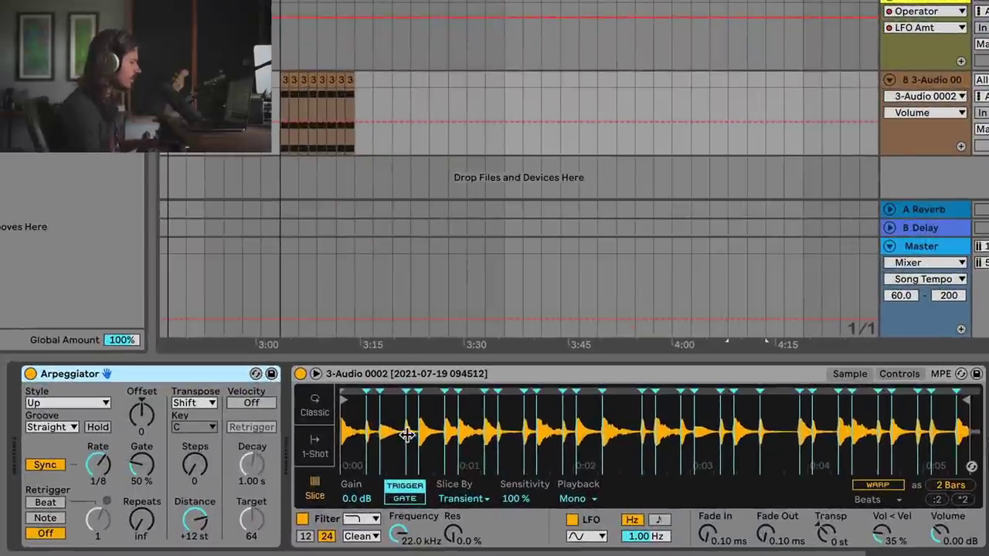
Set the Simpler's slice playback to Gate and the Arpeggiator's Gate to 67 %.
left_click(408, 499)
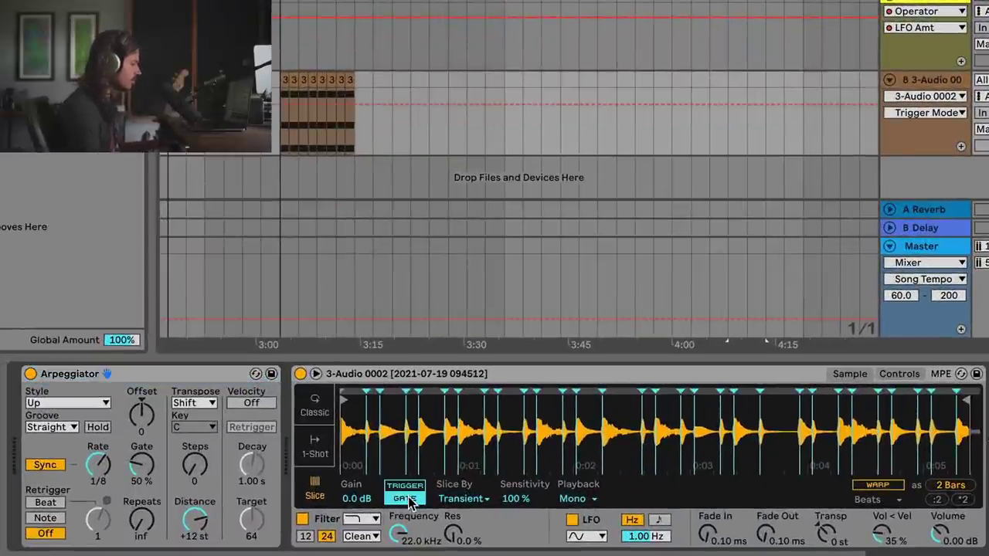
left_click_drag(142, 464, 142, 473)
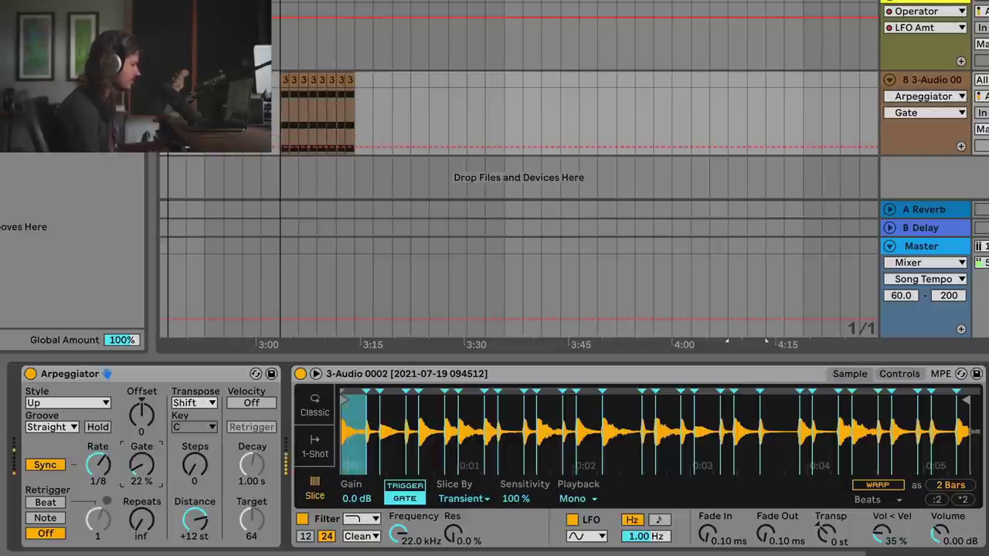
mouse_move(141, 464)
left_mouse_down()
mouse_move(141, 433)
mouse_move(141, 493)
mouse_move(142, 452)
left_mouse_up()
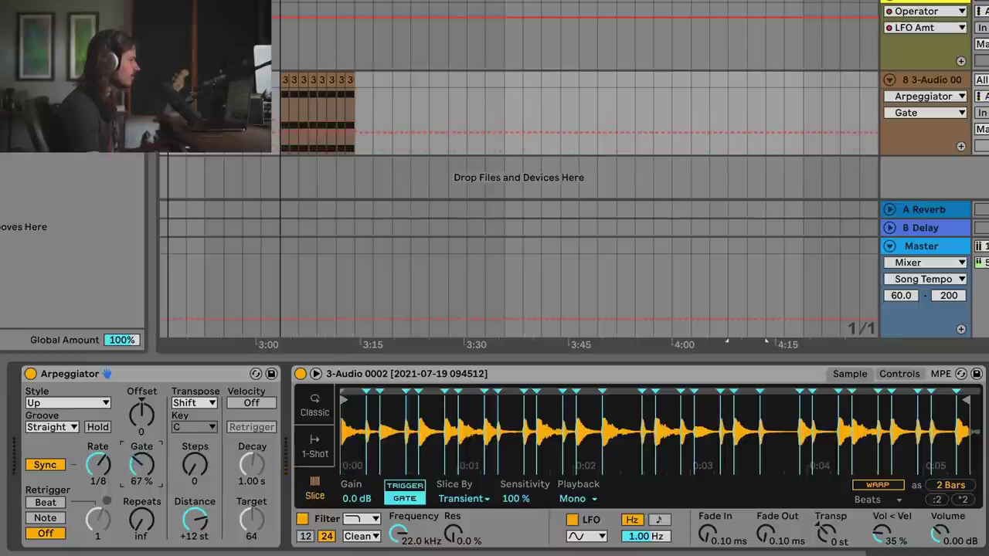
Draw stepped Arpeggiator Gate automation with alternating high and low values across the eight clips on track 8.
scroll(279, 116, "up", 5)
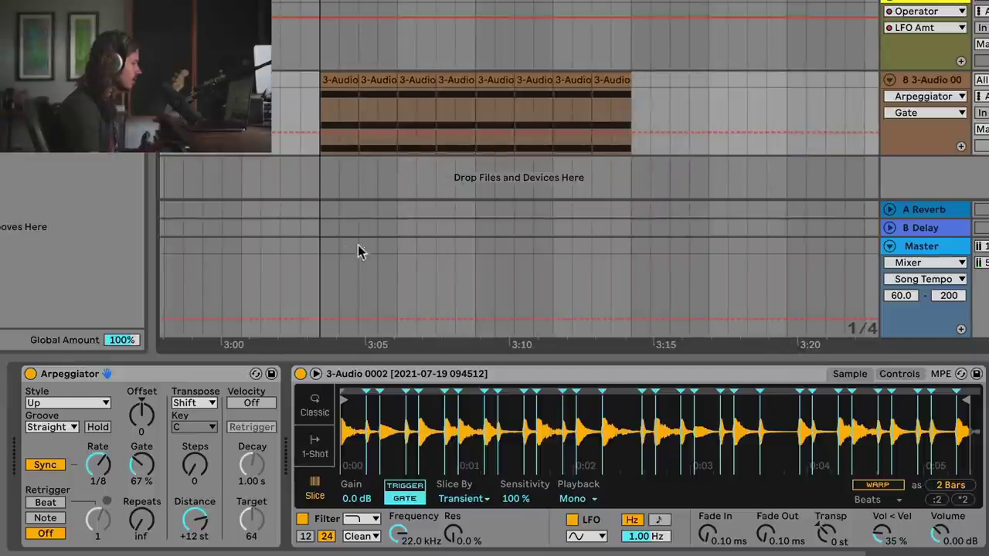
left_click(332, 113)
left_click(348, 142)
left_click(396, 139)
left_click(405, 122)
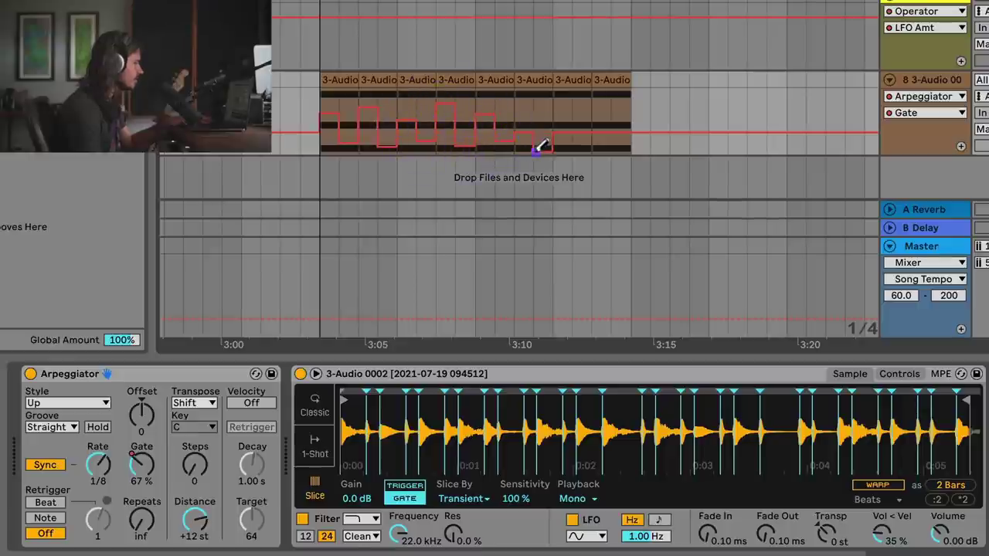
left_click(585, 139)
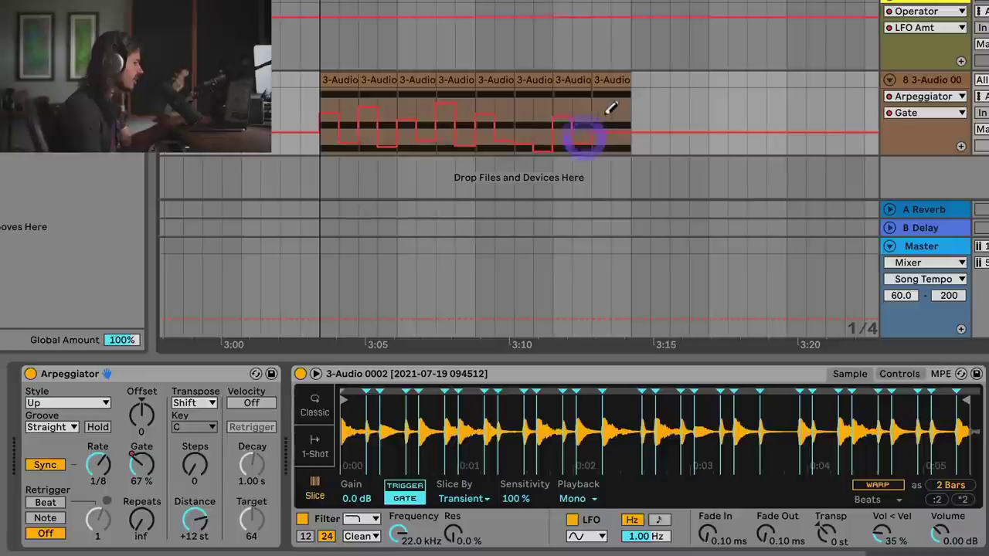
Play the gate automation from the first clip and set the Arpeggiator's Rate to 1/16.
left_click(340, 78)
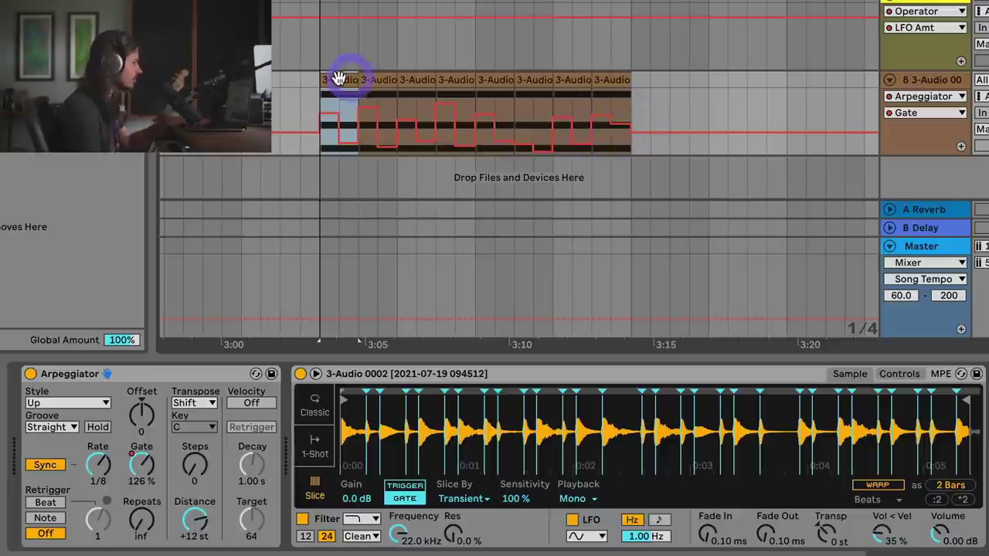
key("space")
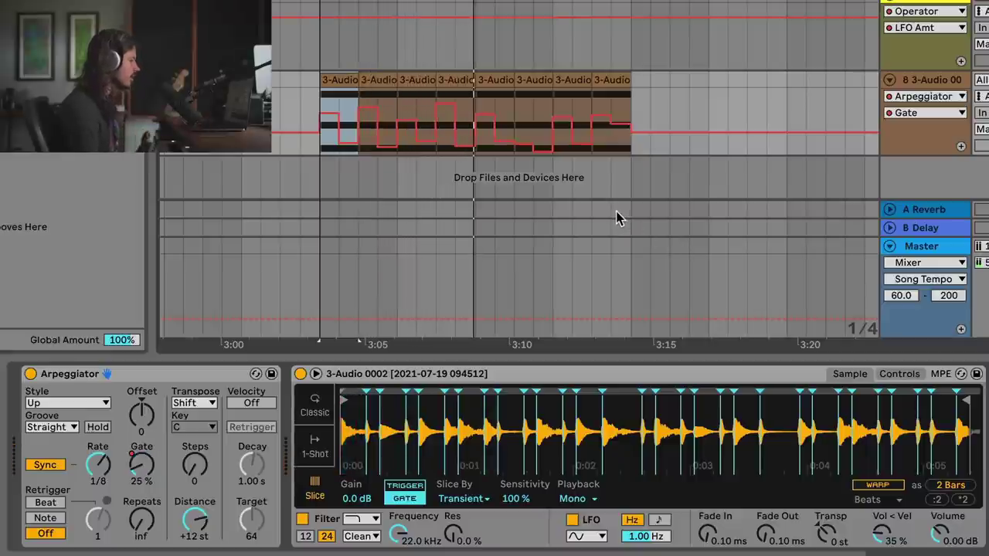
left_click(98, 467)
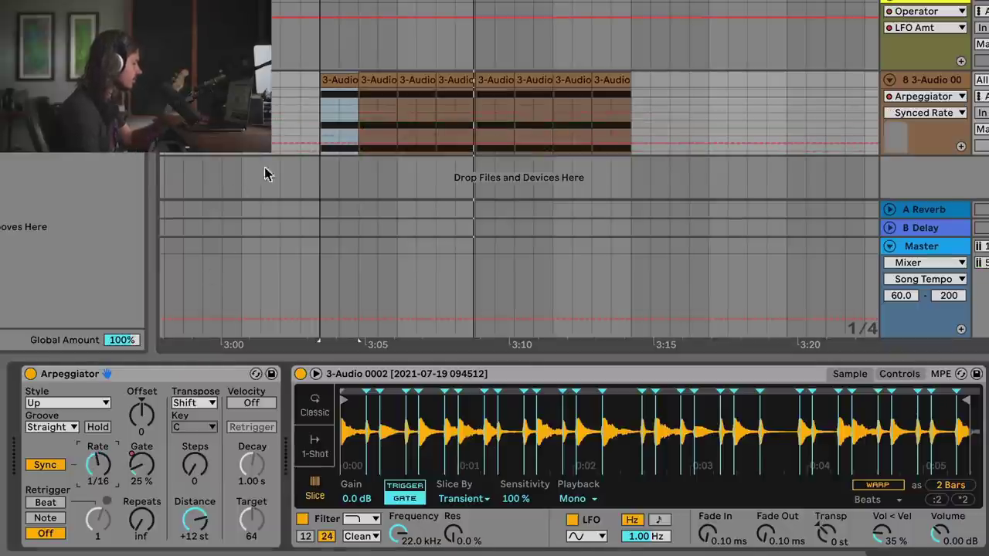
key("space")
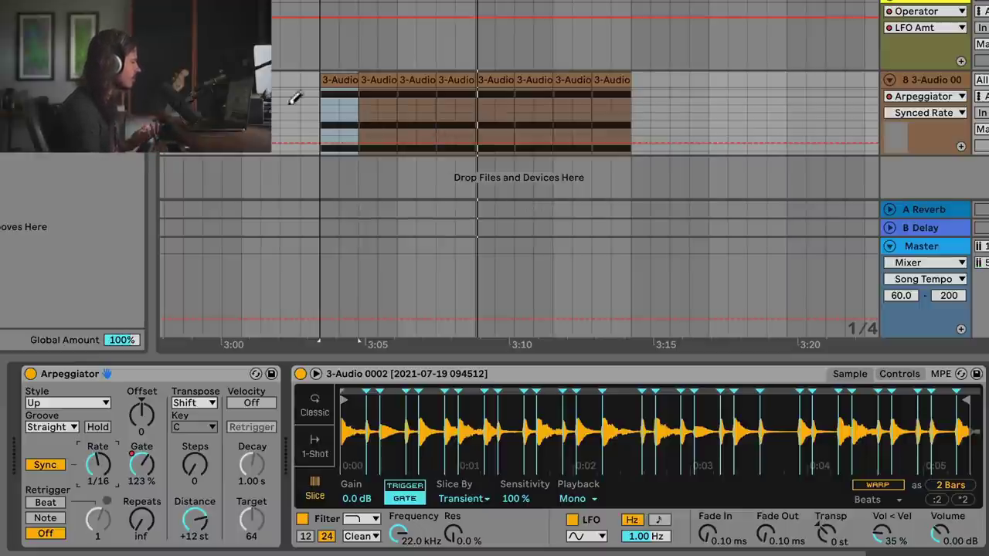
Add the Pitch MIDI effect before the Arpeggiator on track 8 and check the notes in the first clip.
left_click_drag(39, 139, 92, 399)
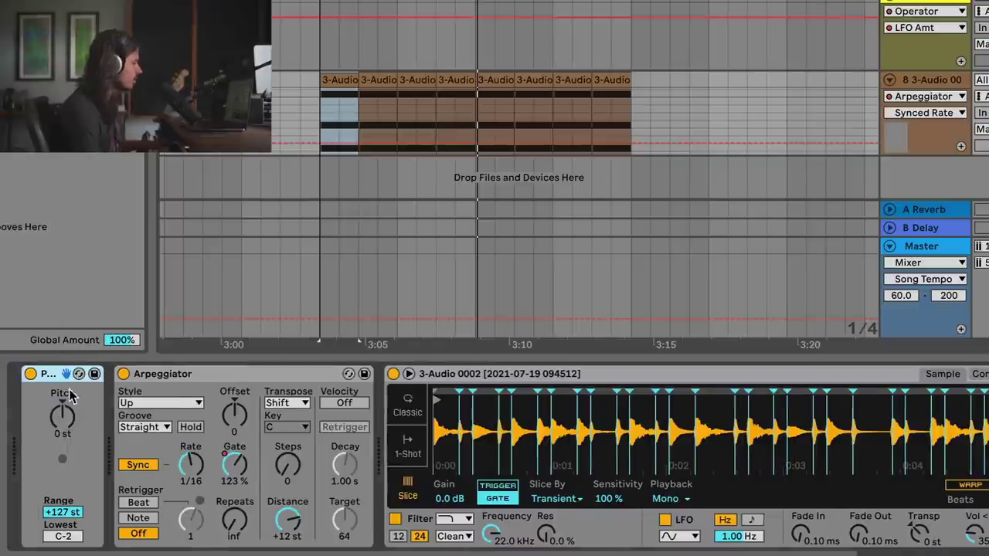
double_click(340, 80)
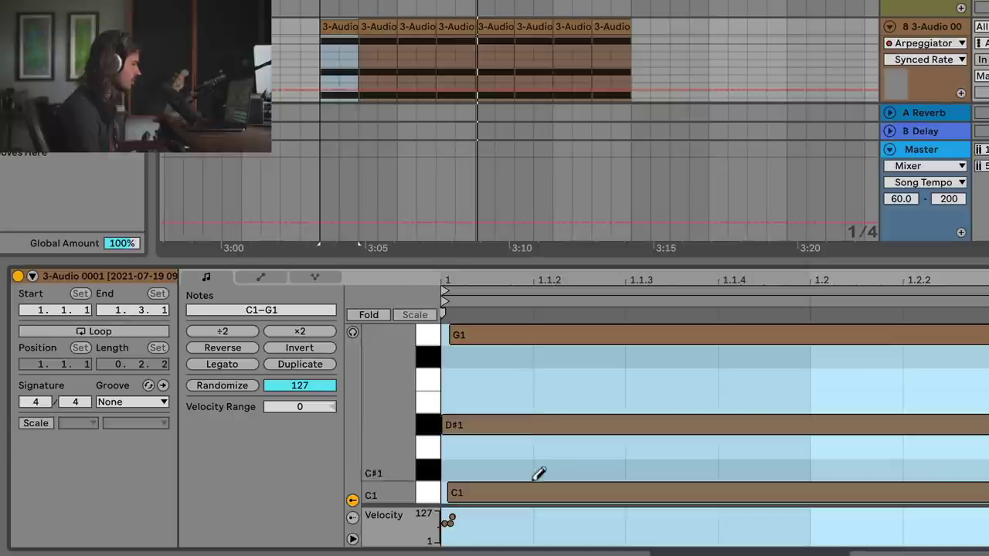
left_click(895, 27)
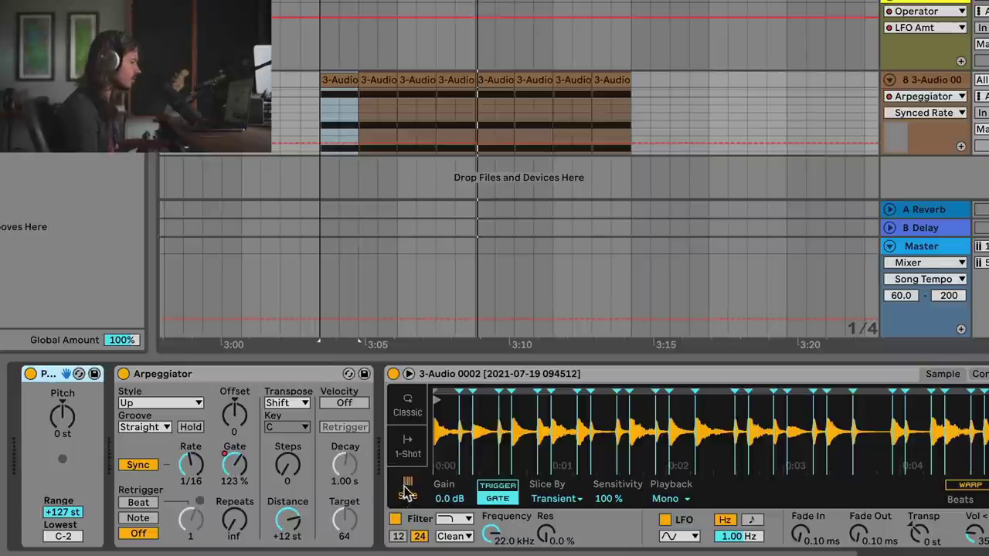
Automate the Pitch effect with a ramp rising from 0 to about +20 st across the eight clips, and play it back.
left_click(68, 418)
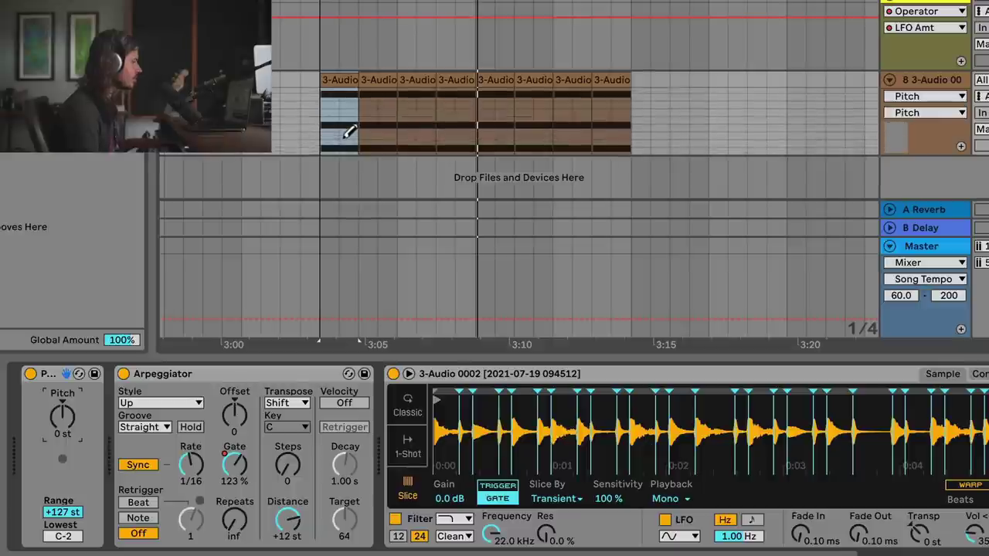
left_click_drag(929, 157, 930, 201)
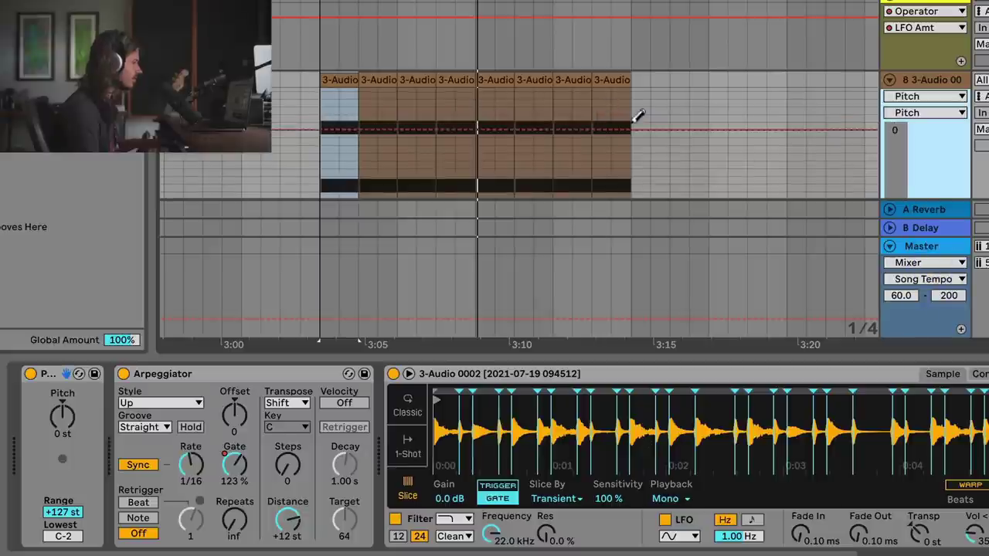
scroll(955, 58, "down", 3)
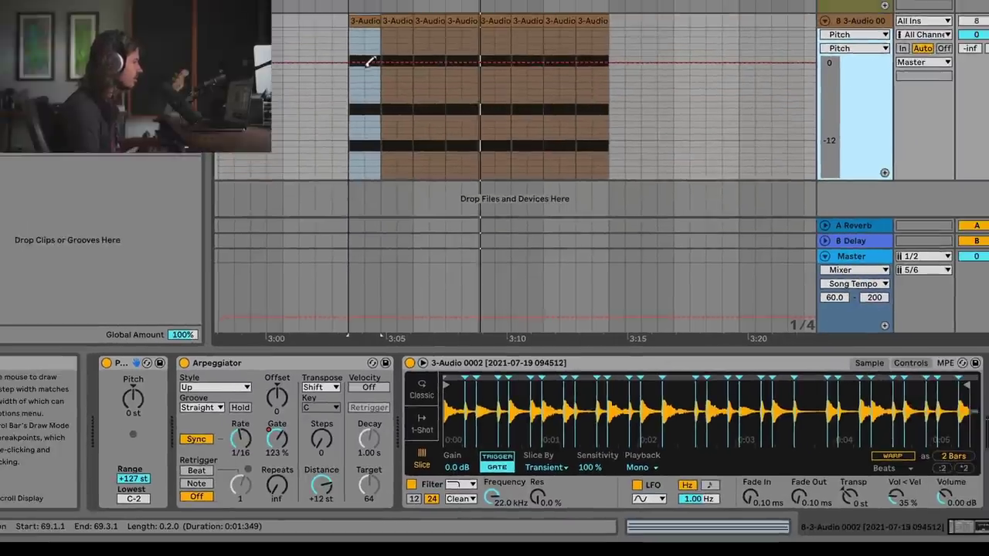
scroll(690, 98, "up", 5)
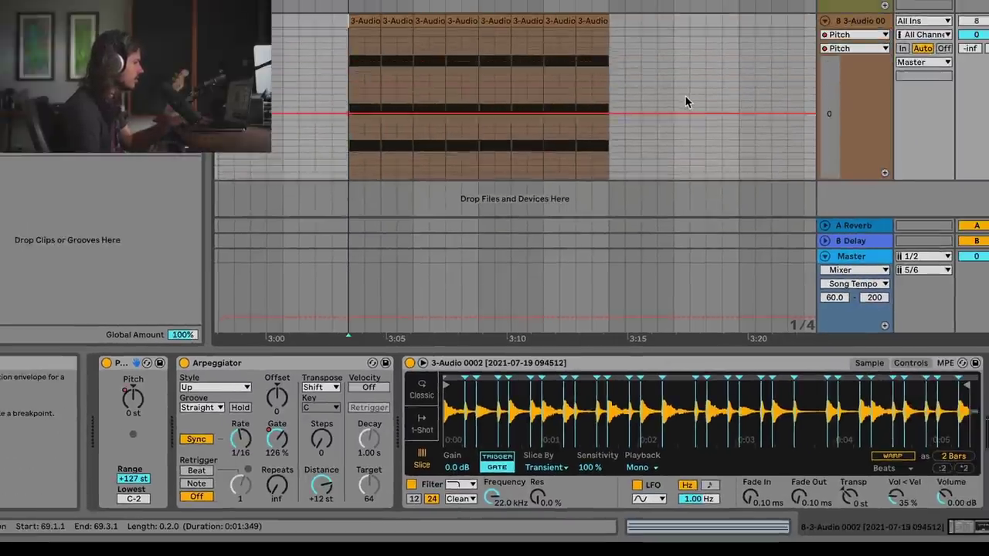
left_click_drag(607, 160, 609, 34)
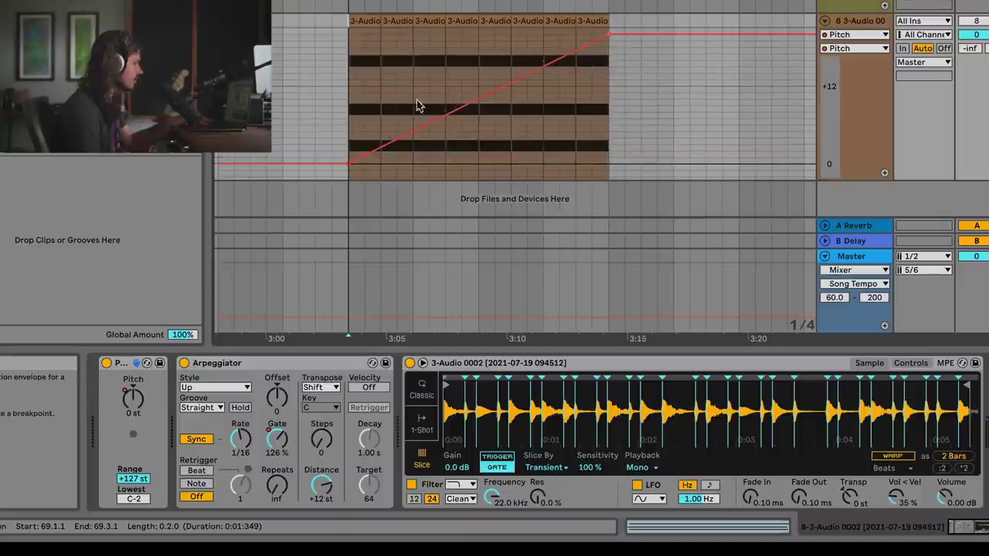
key("space")
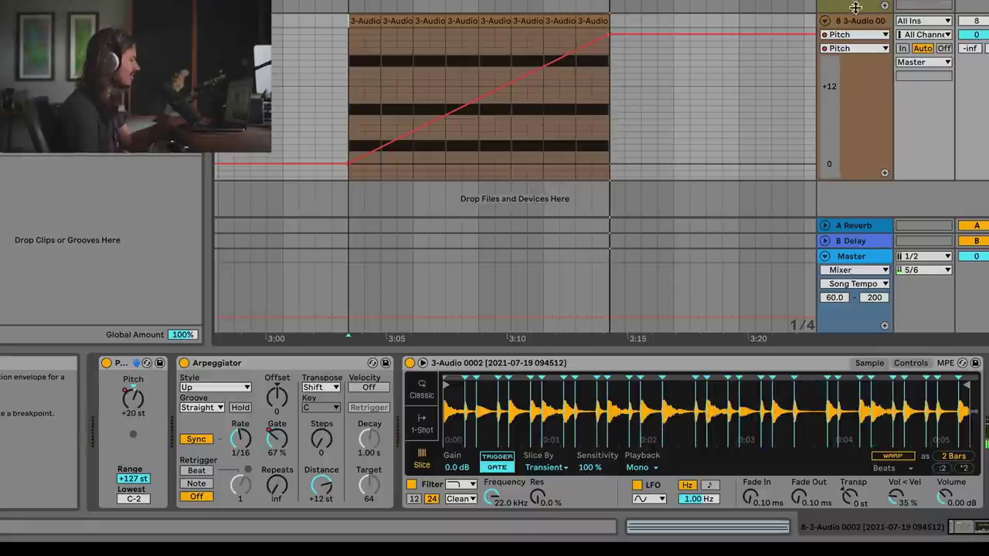
Activate track 8 and set the Arpeggiator's Groove to Swing 16.
left_click(987, 20)
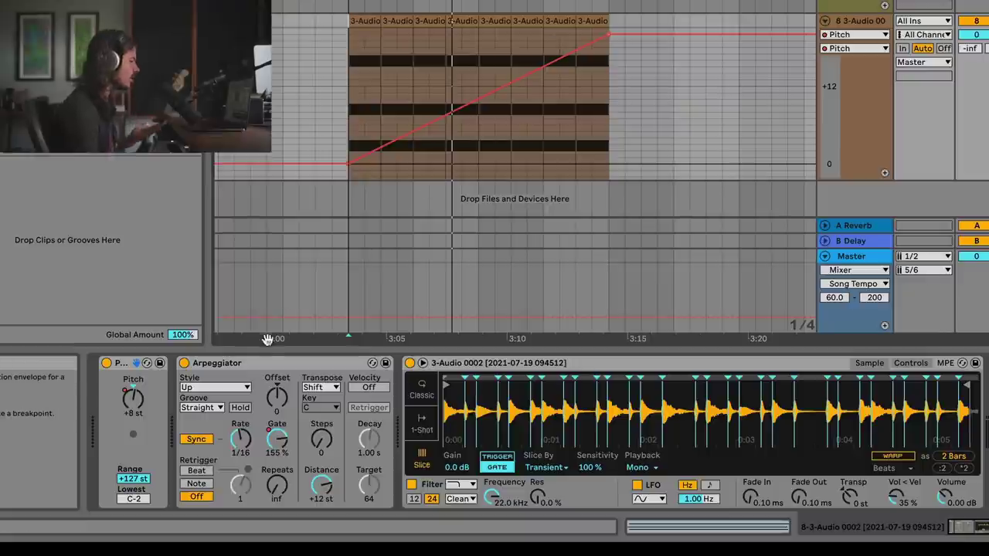
left_click(205, 408)
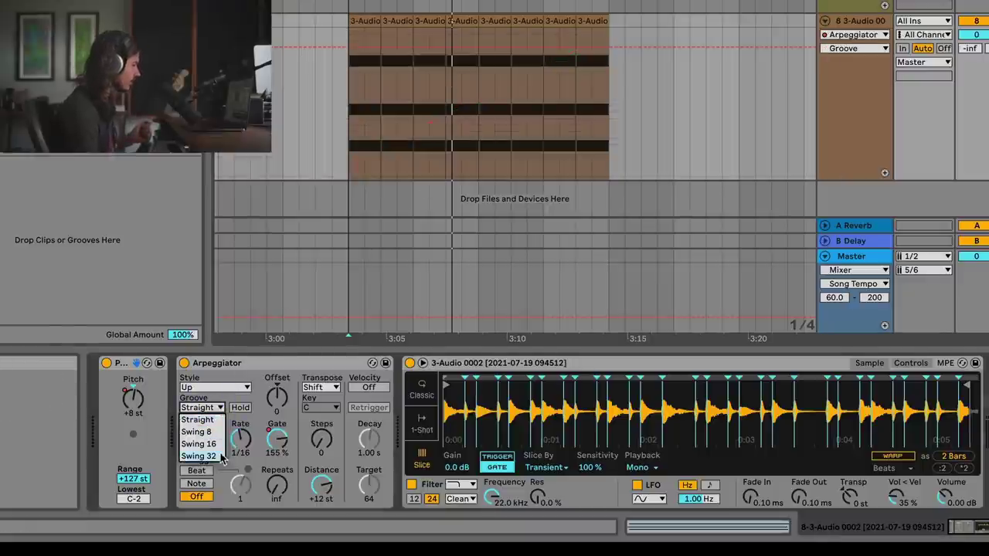
left_click(201, 445)
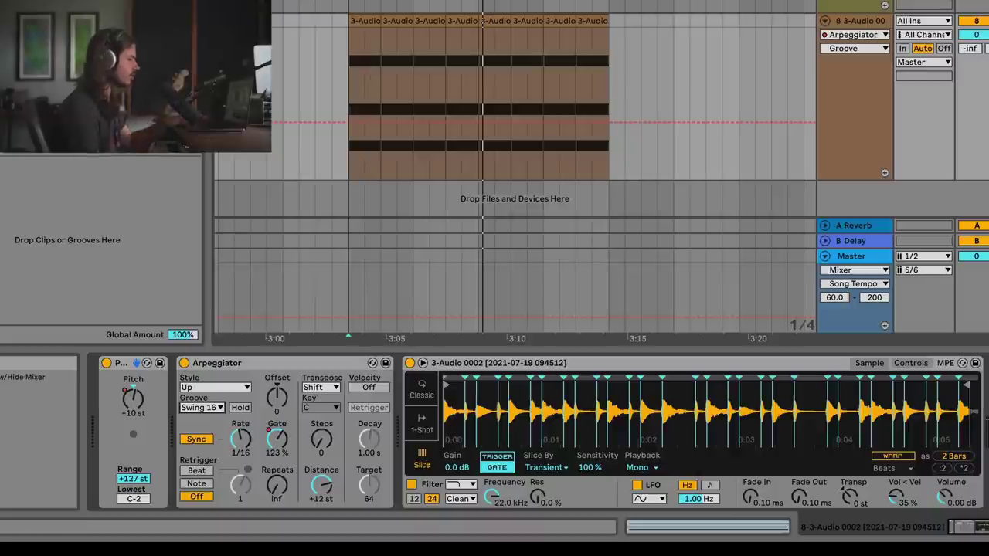
Turn on the Phaser-Flanger after the Simpler, set its flange Time to 11.7 ms and Amount to 17 %, and switch it to Phaser mode.
left_click(985, 527)
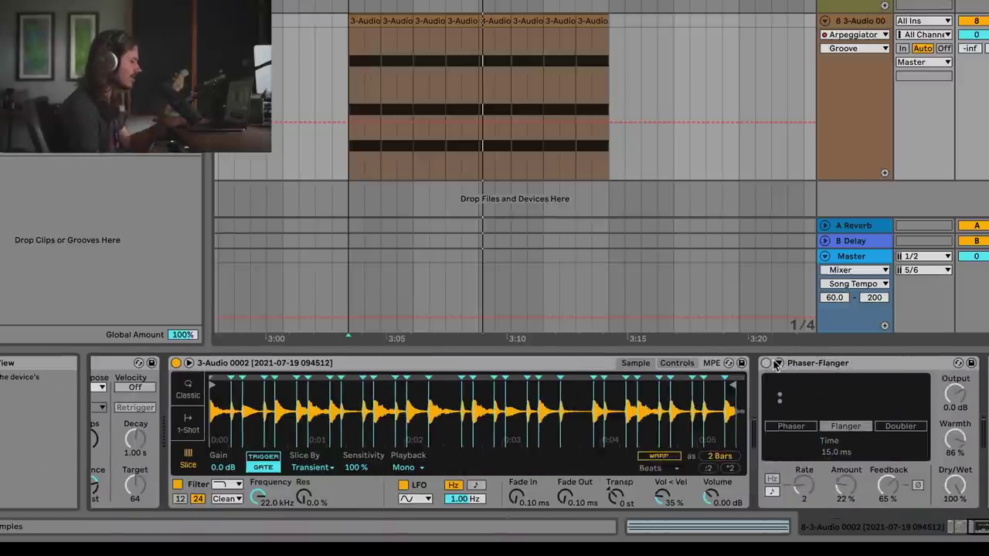
left_click(763, 363)
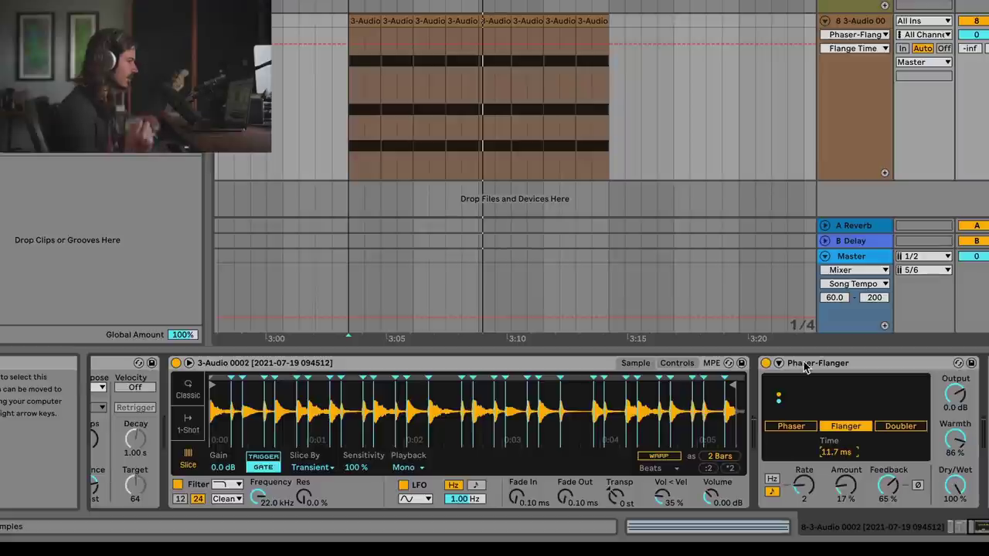
key("space")
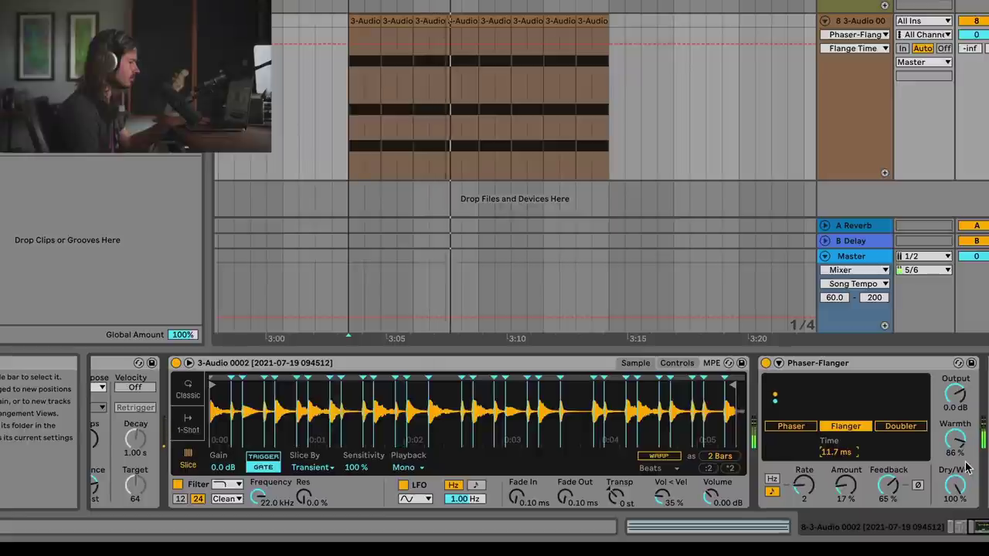
left_click(791, 429)
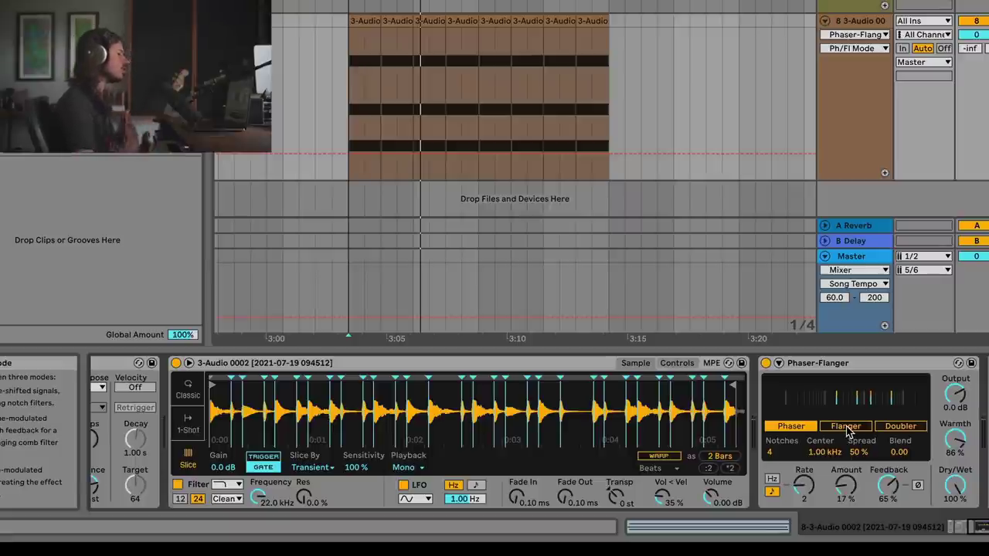
left_click(472, 363)
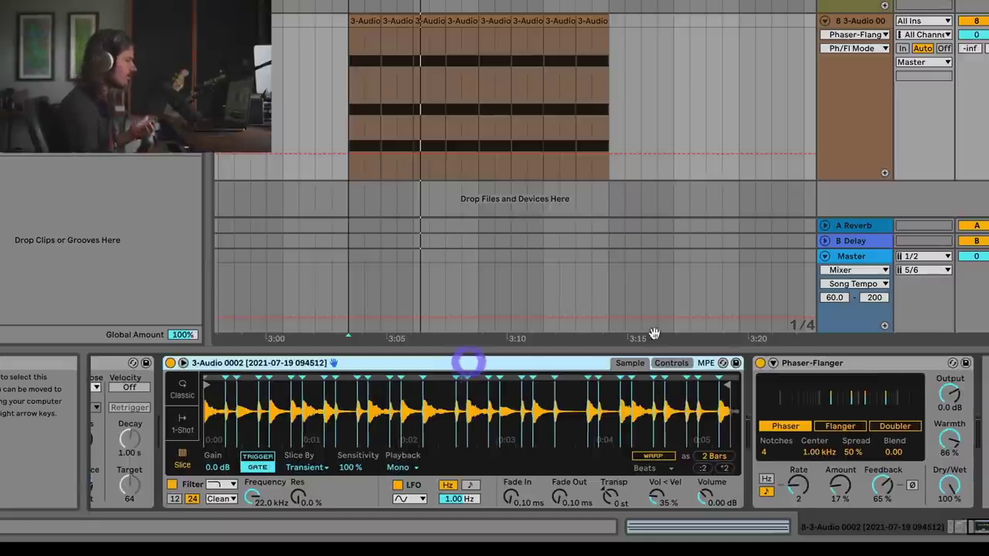